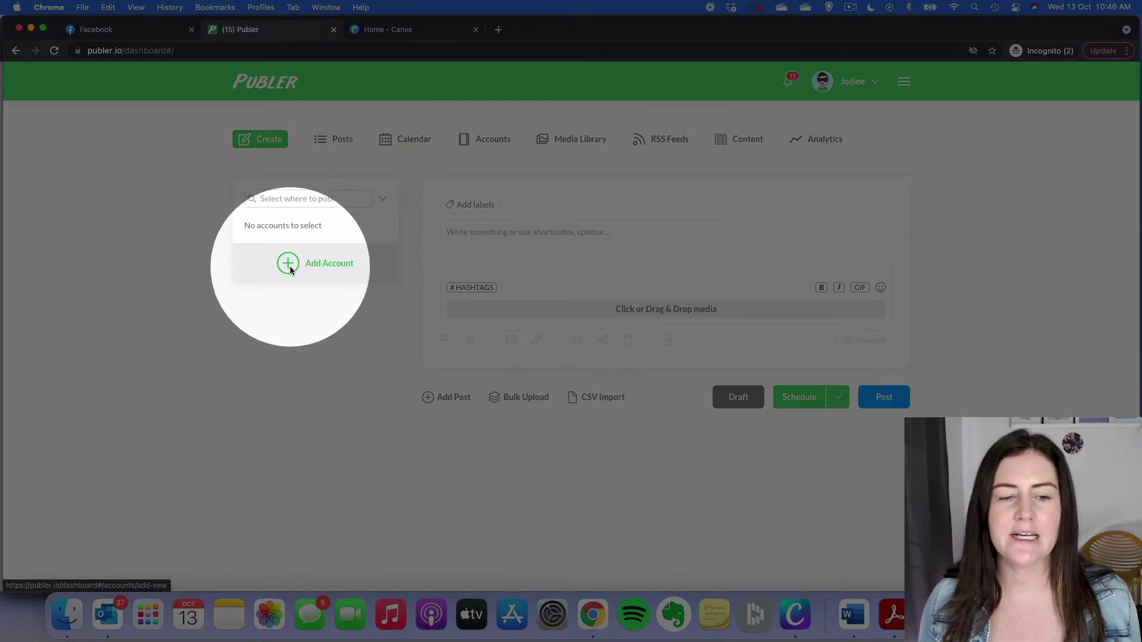
Connect the Quirky Pet Co Facebook page to Publer after re-entering the Facebook password.
left_click(288, 266)
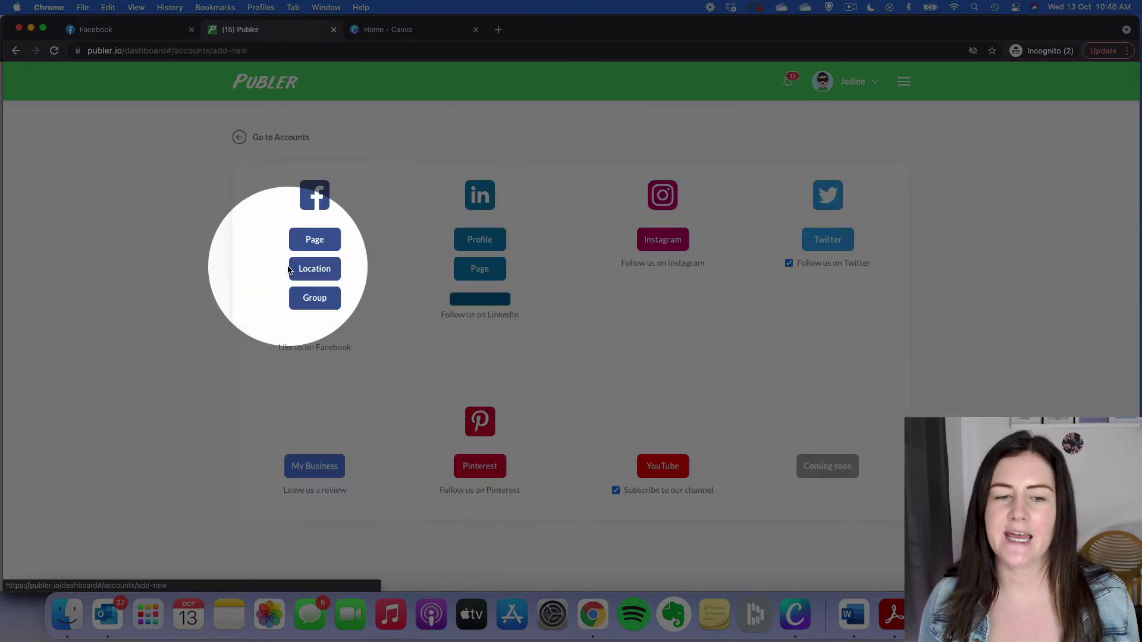
left_click(324, 242)
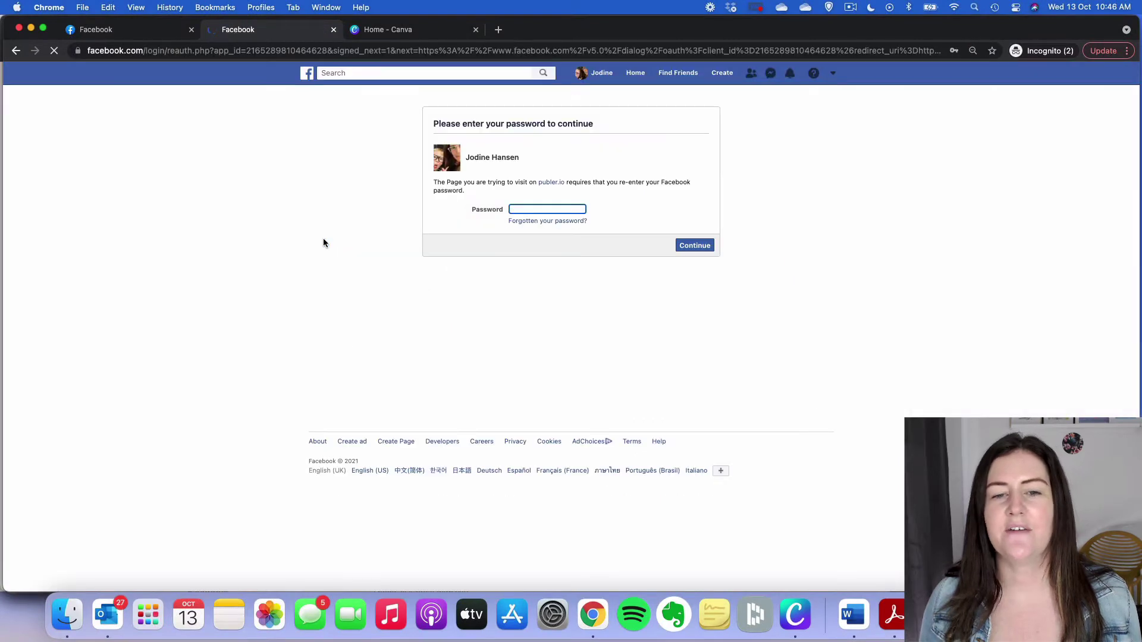
left_click(552, 209)
left_click(696, 246)
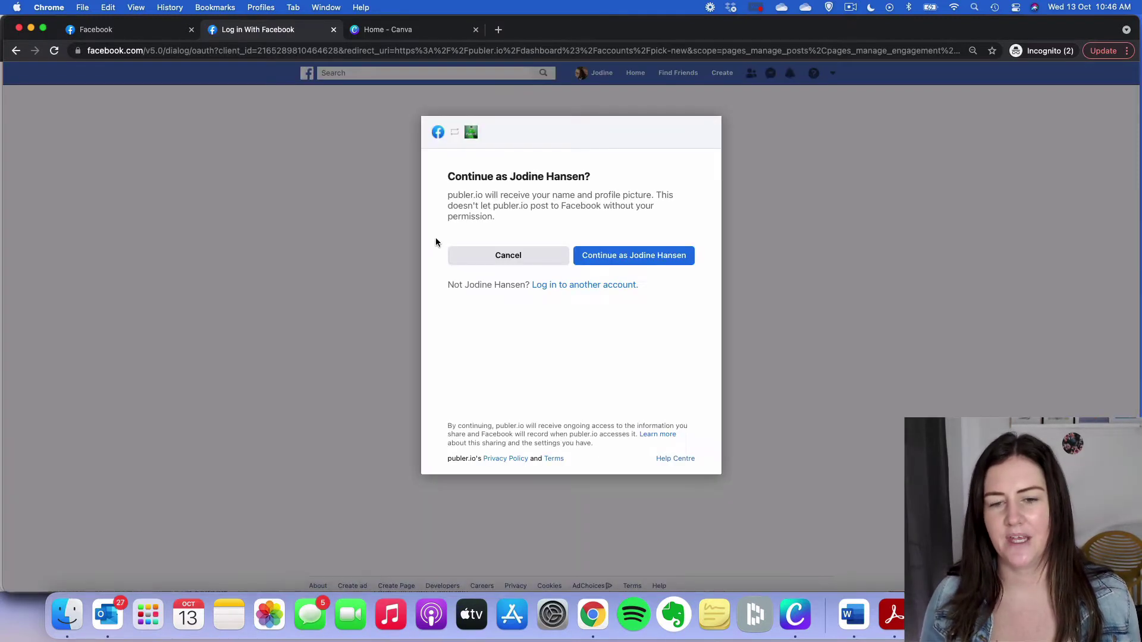
left_click(650, 258)
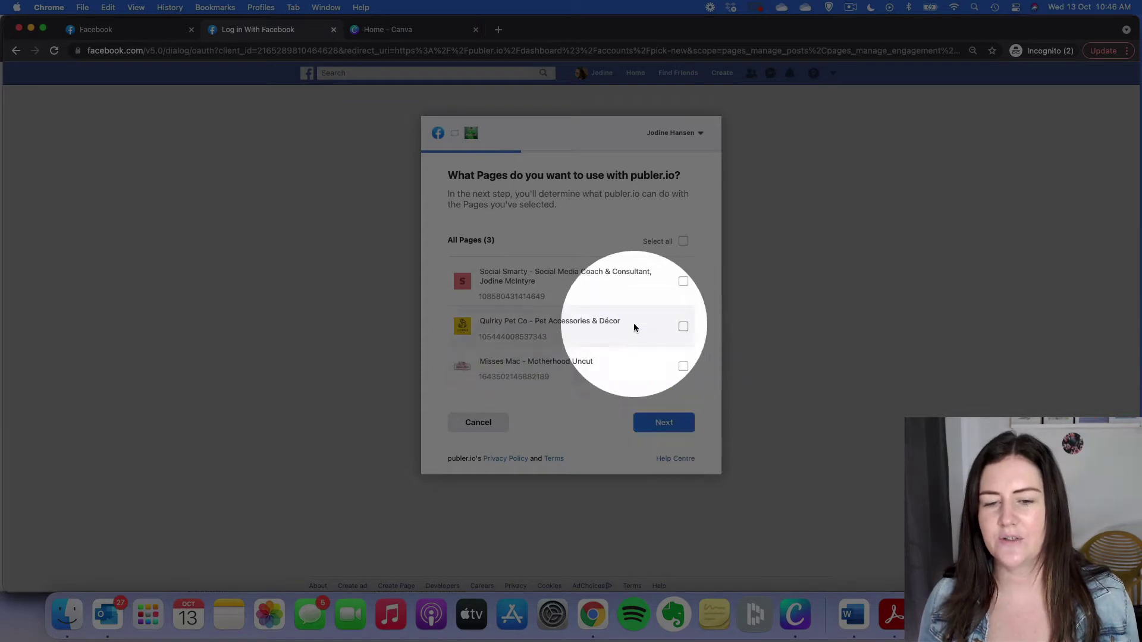
left_click(684, 329)
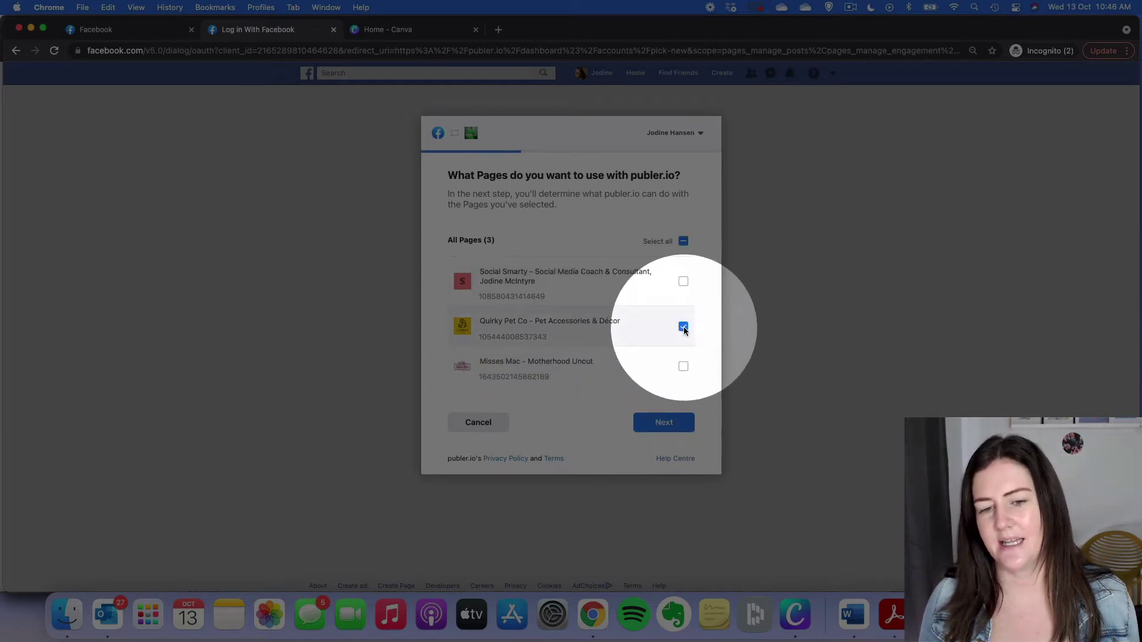
left_click(665, 422)
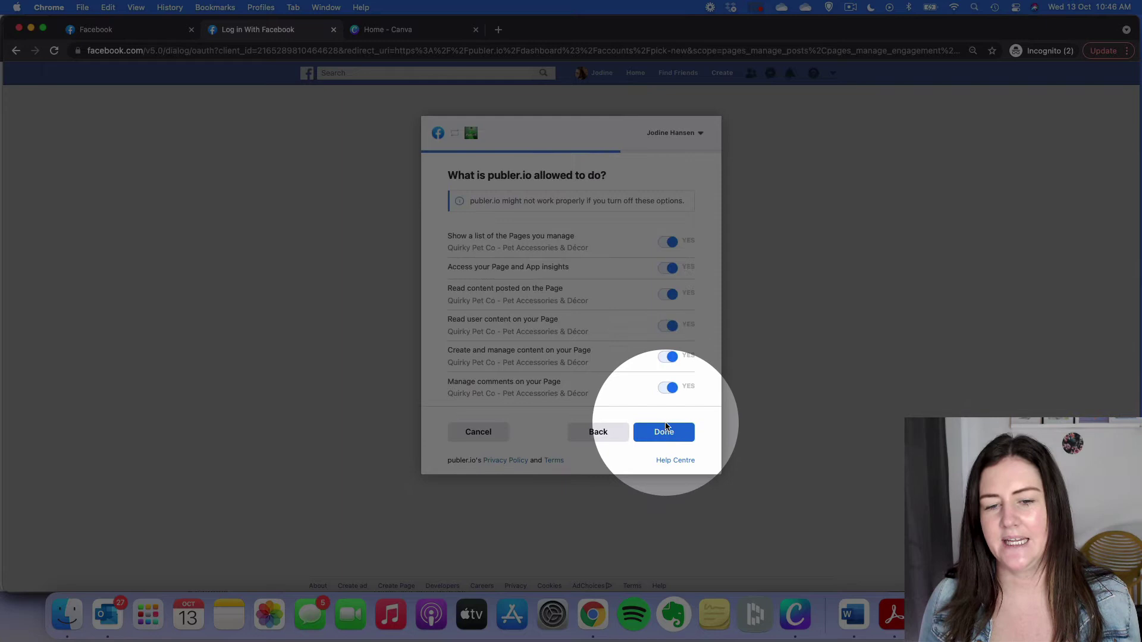
scroll(535, 304, "down", 1)
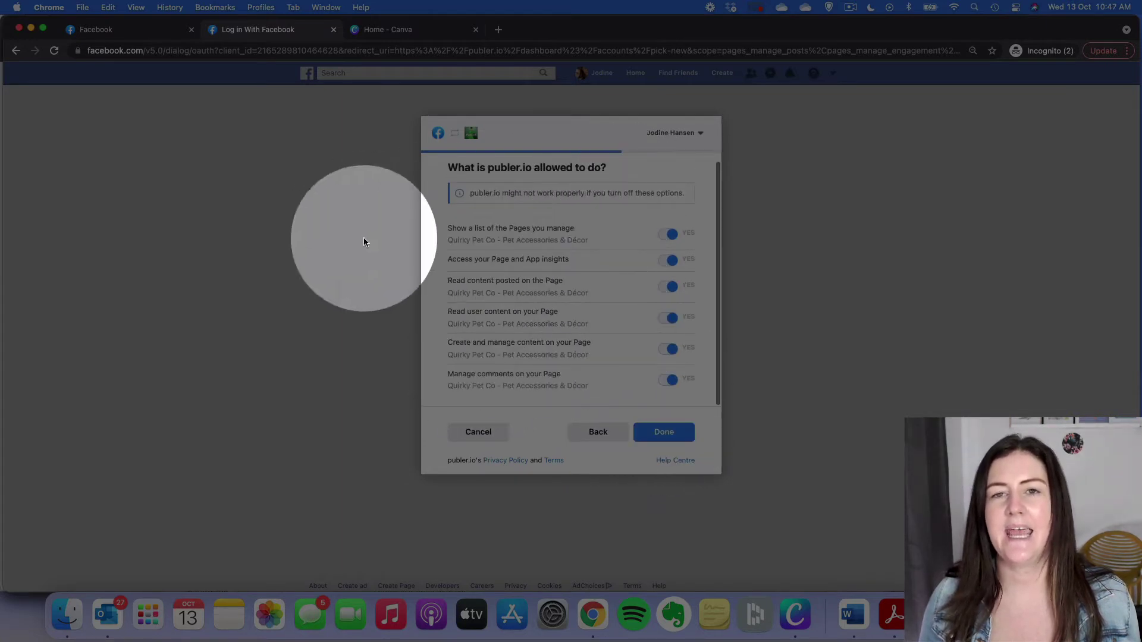
left_click(662, 438)
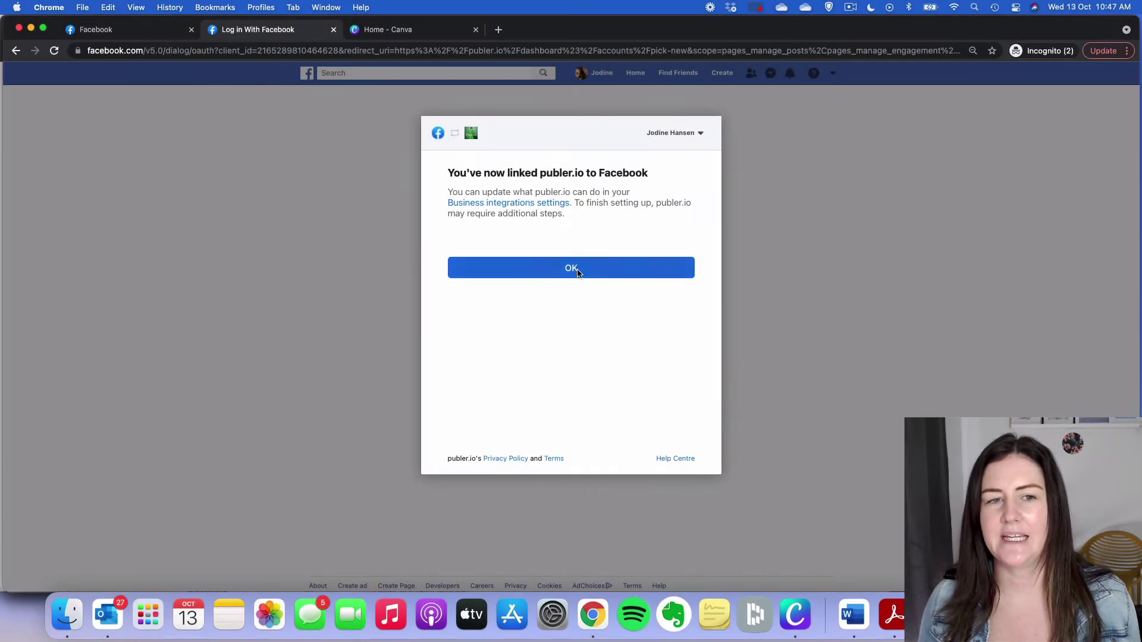
left_click(577, 273)
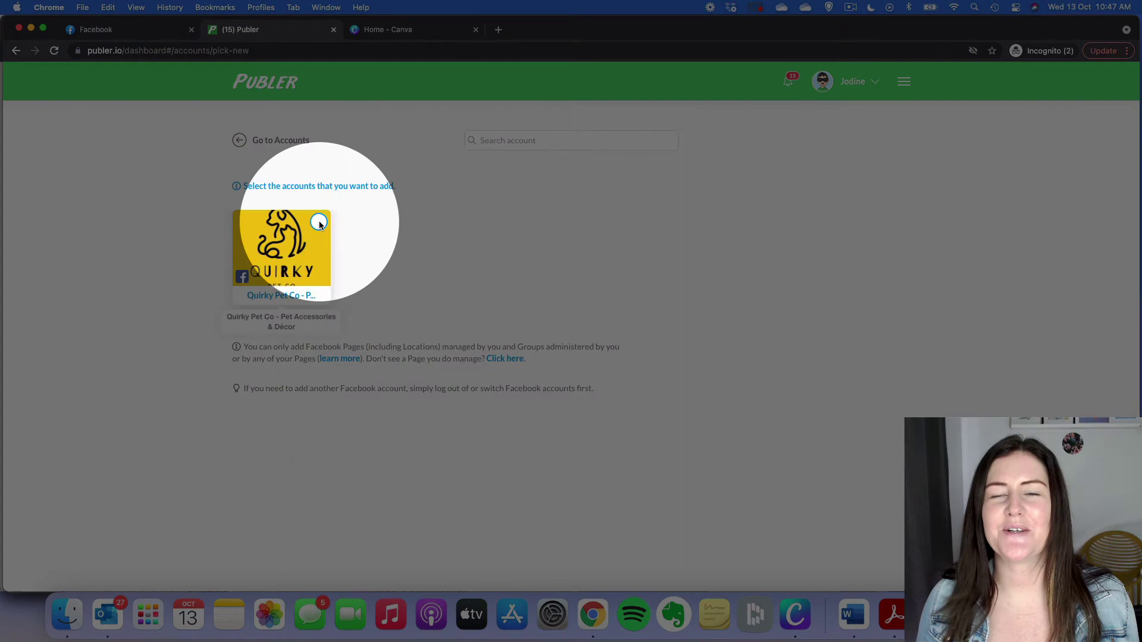
left_click(319, 222)
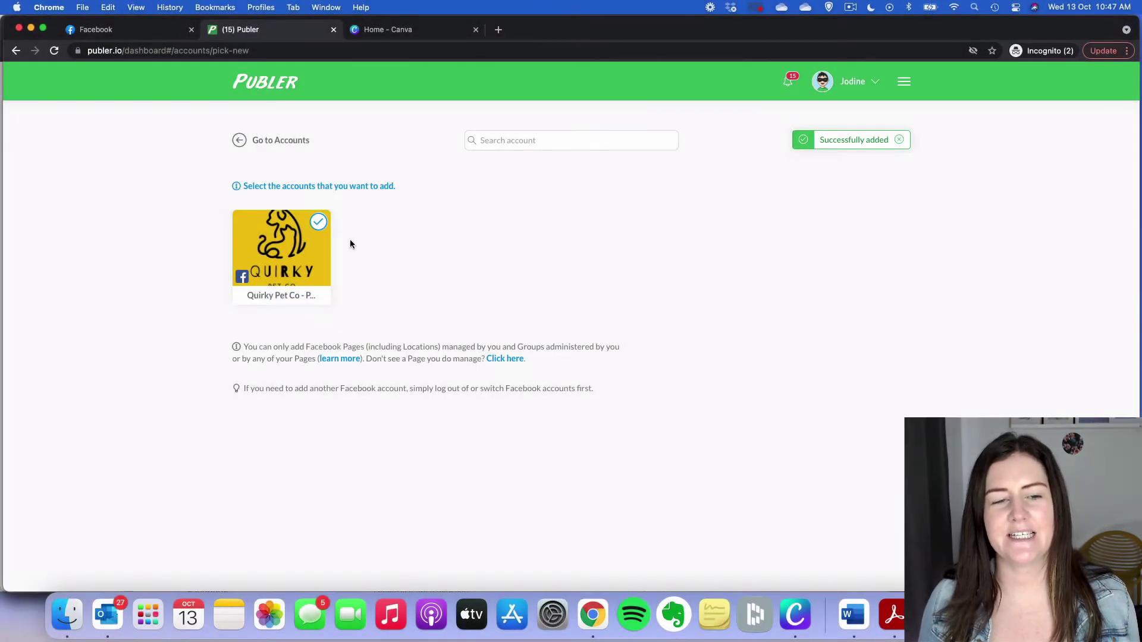
Link the quirkypetco Instagram Business account, via the Quirky Pet Co page, to Publer.
left_click(270, 141)
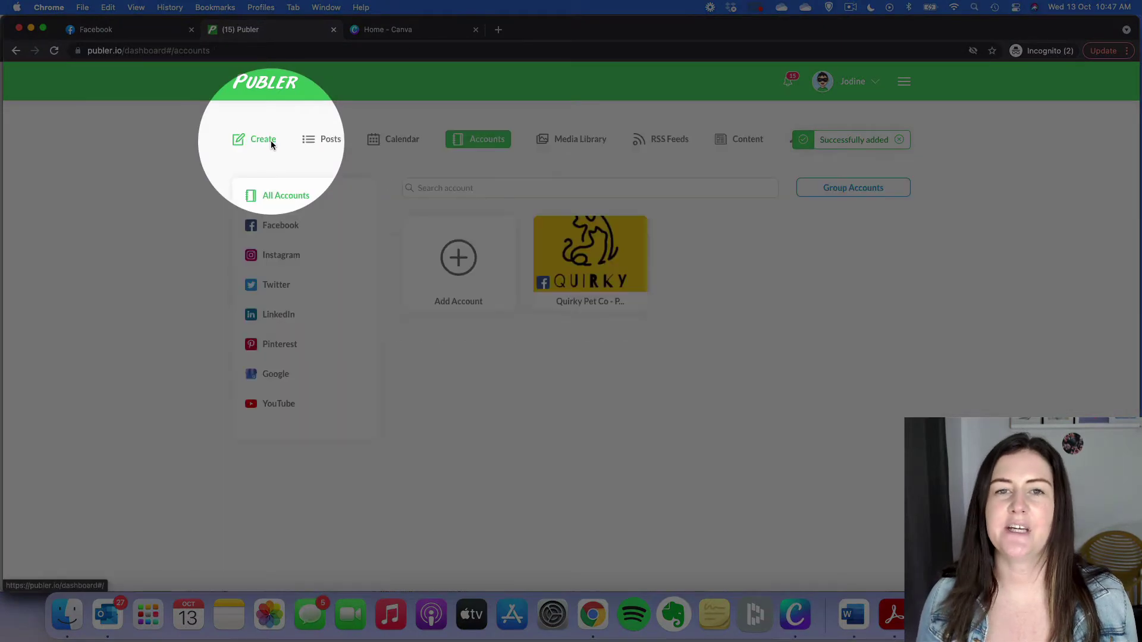
left_click(455, 261)
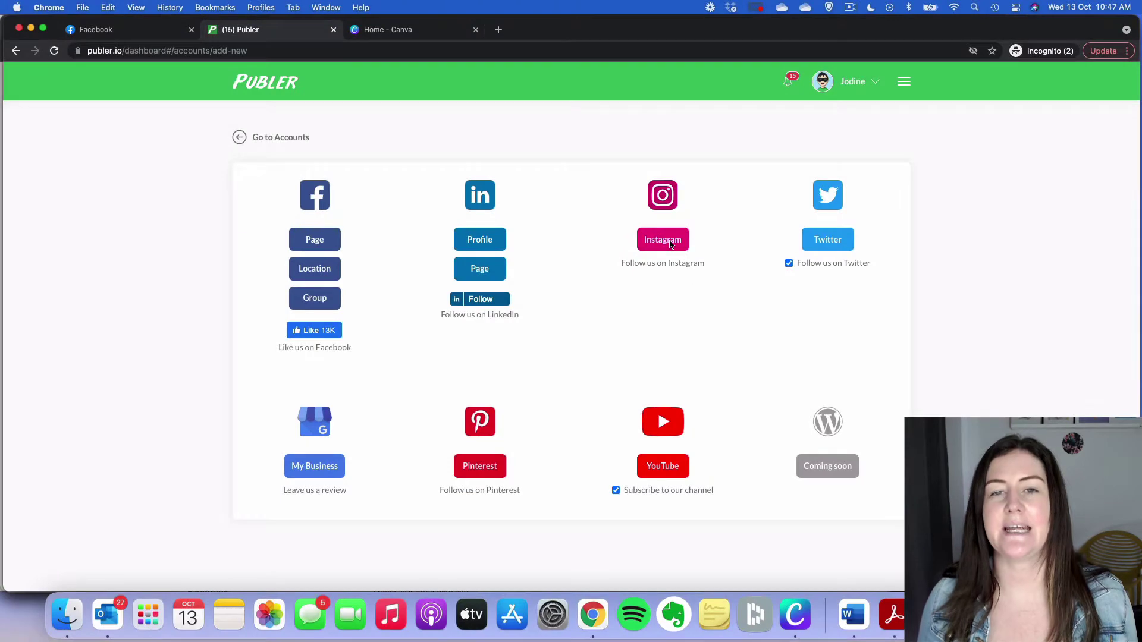
left_click(674, 240)
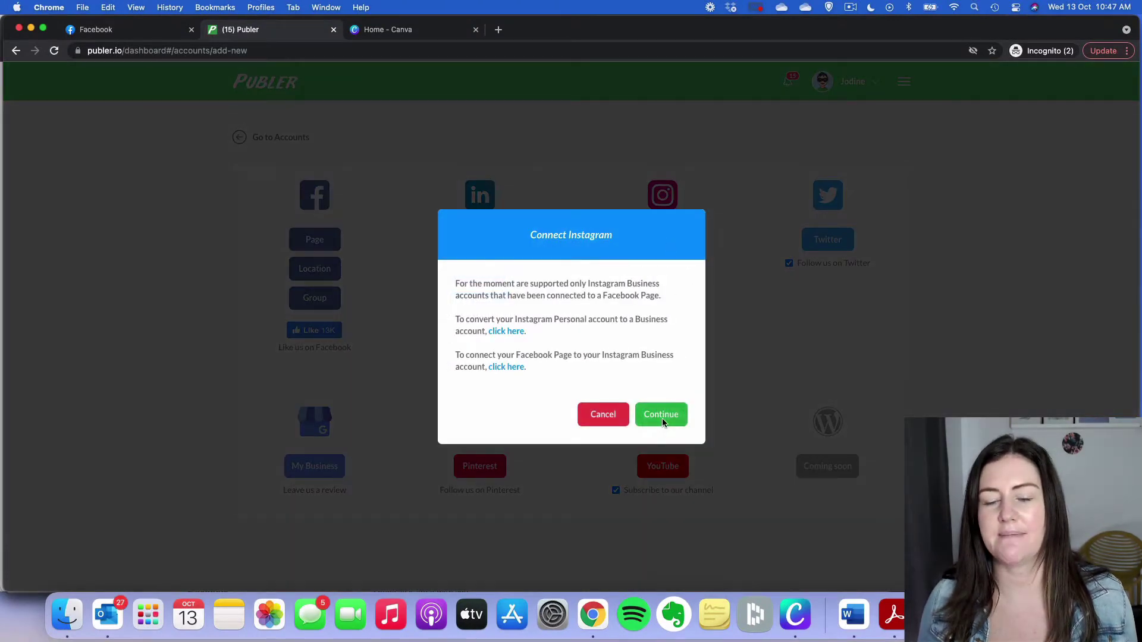
left_click(663, 419)
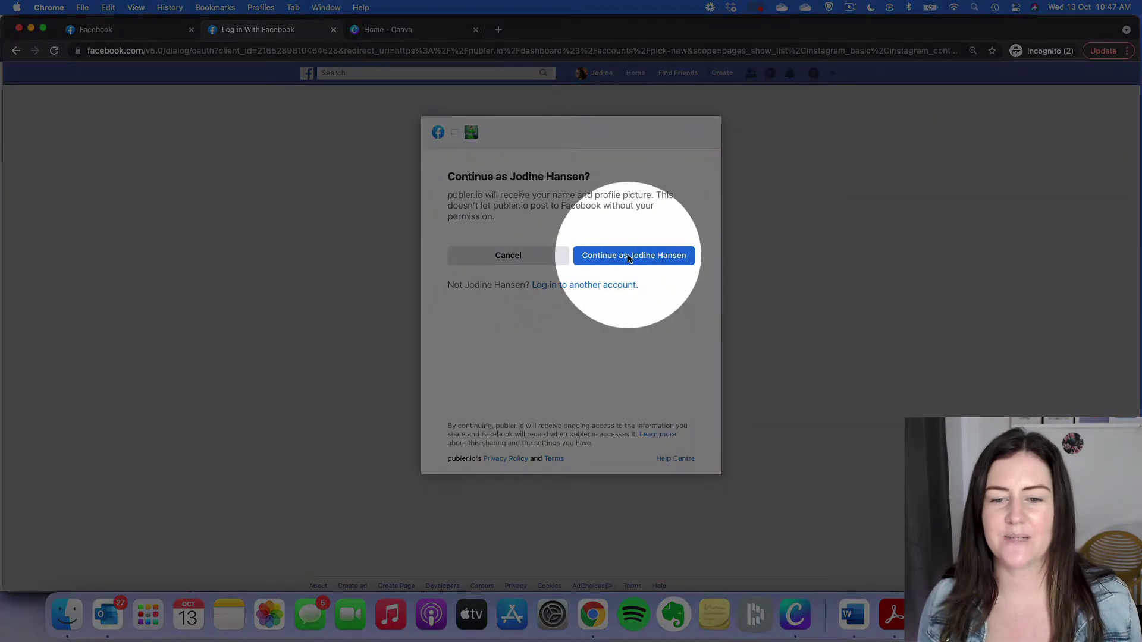
left_click(629, 255)
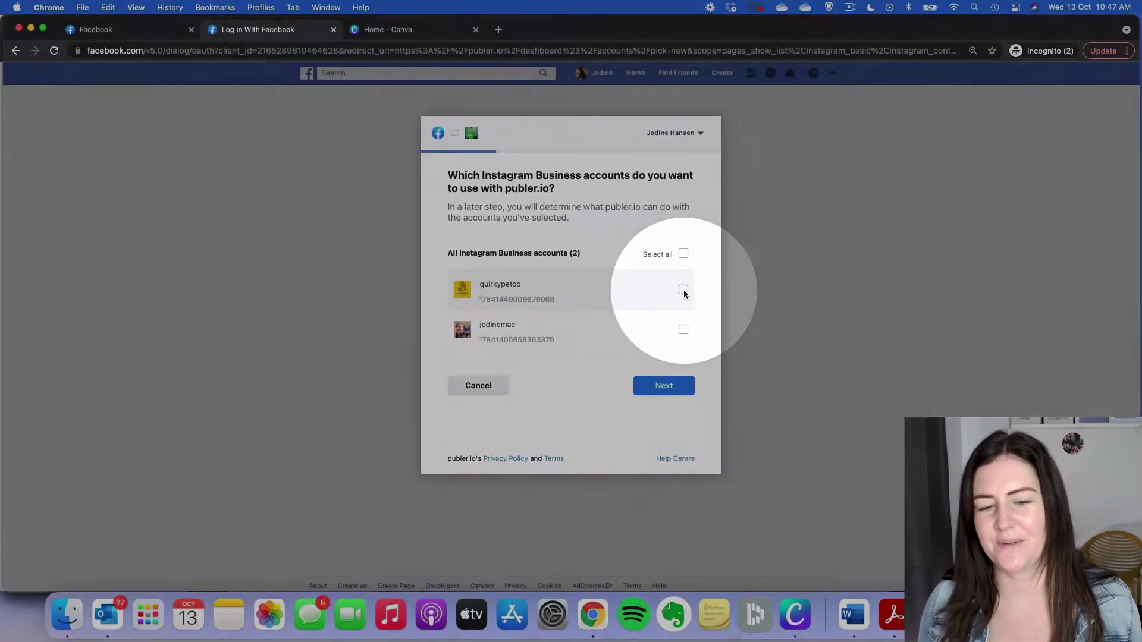
left_click(684, 290)
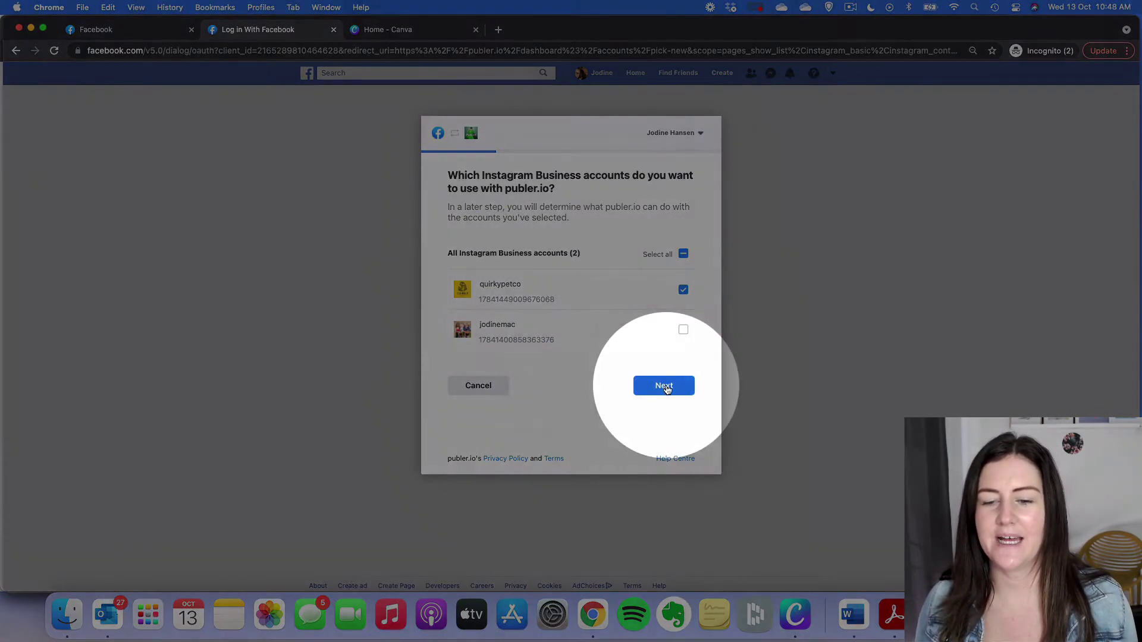
left_click(664, 386)
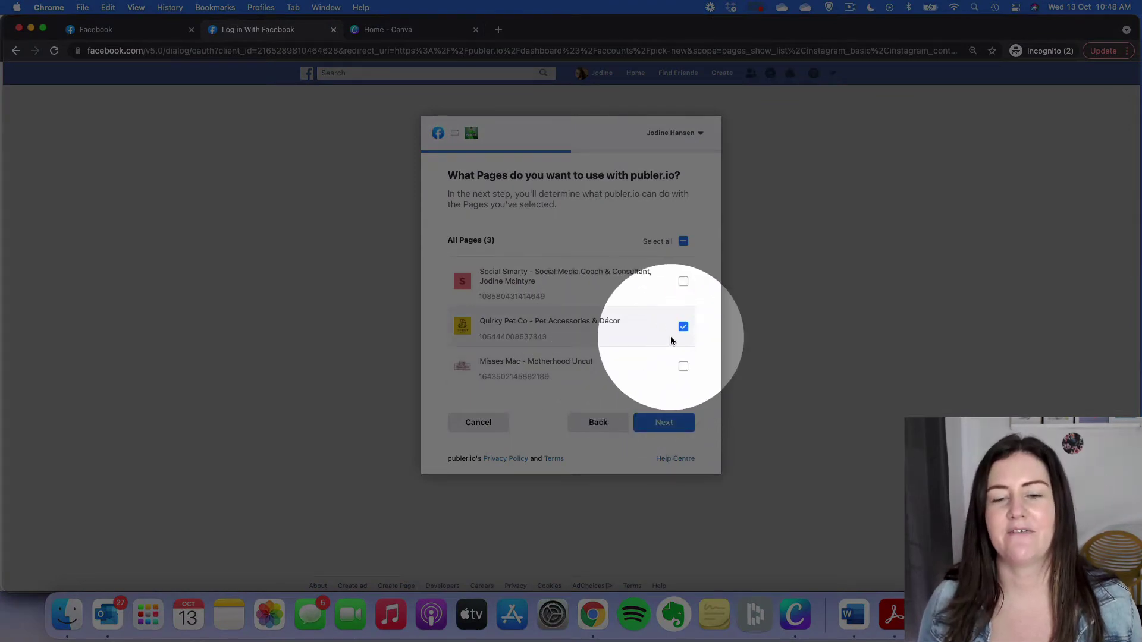
left_click(667, 429)
scroll(586, 348, "down", 2)
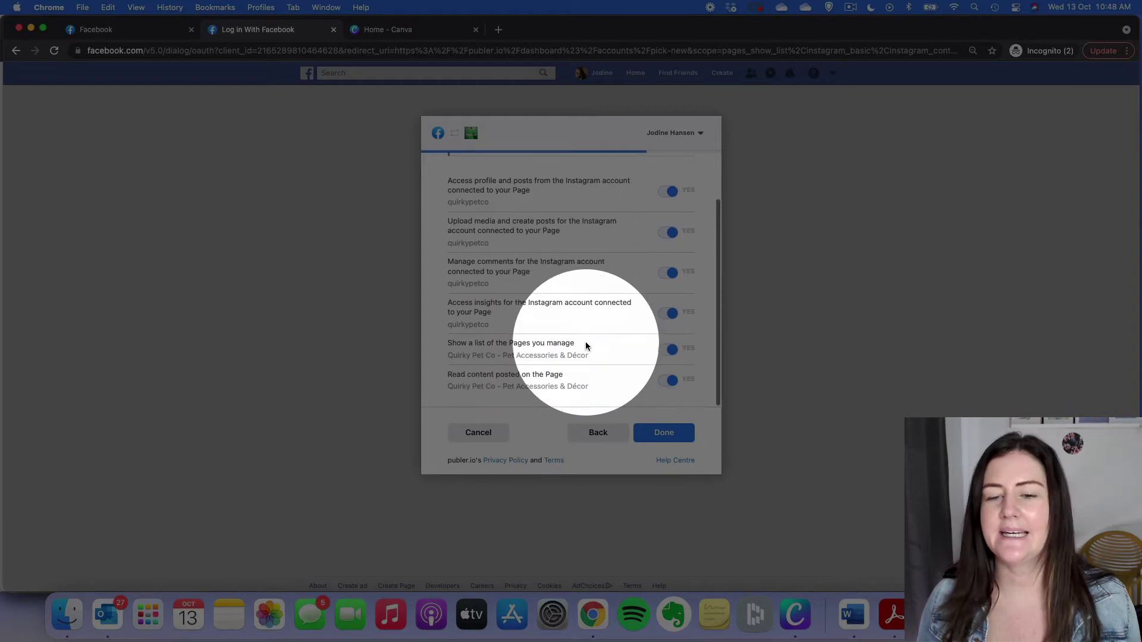
left_click(665, 434)
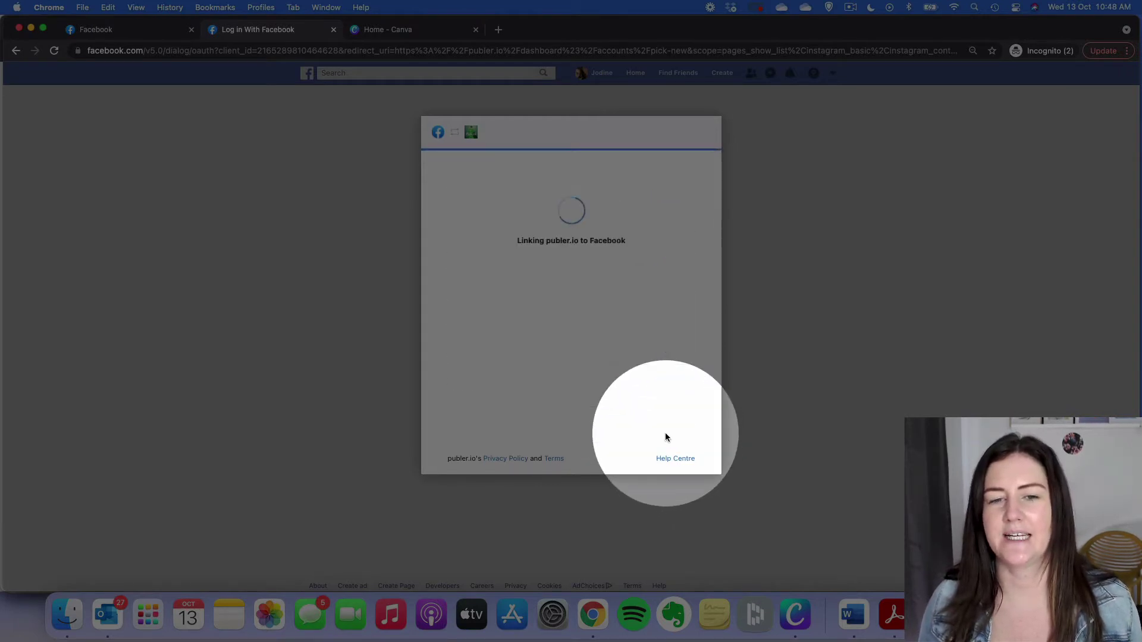
left_click(547, 279)
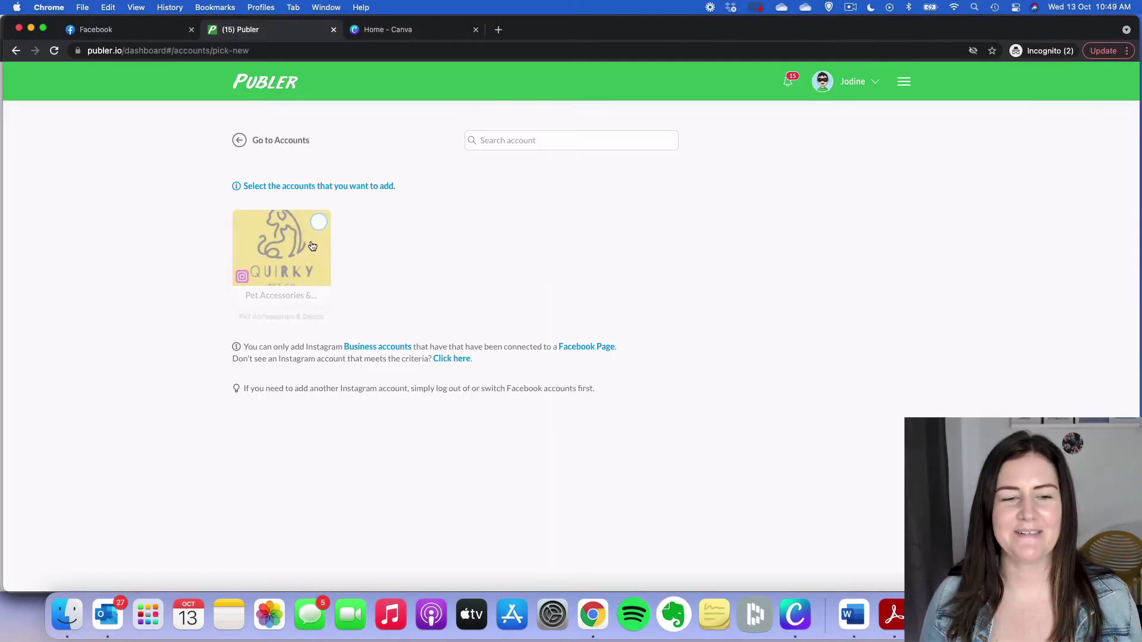
left_click(320, 225)
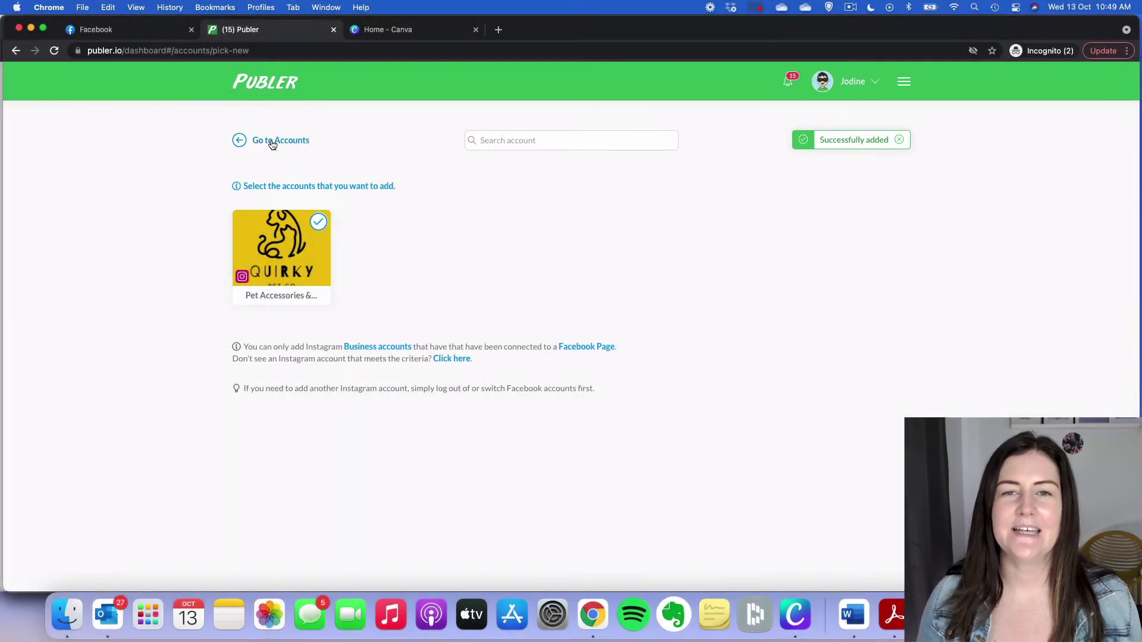
Start adding a Facebook Group, re-enter the password, and allow Publer to post to groups.
left_click(272, 143)
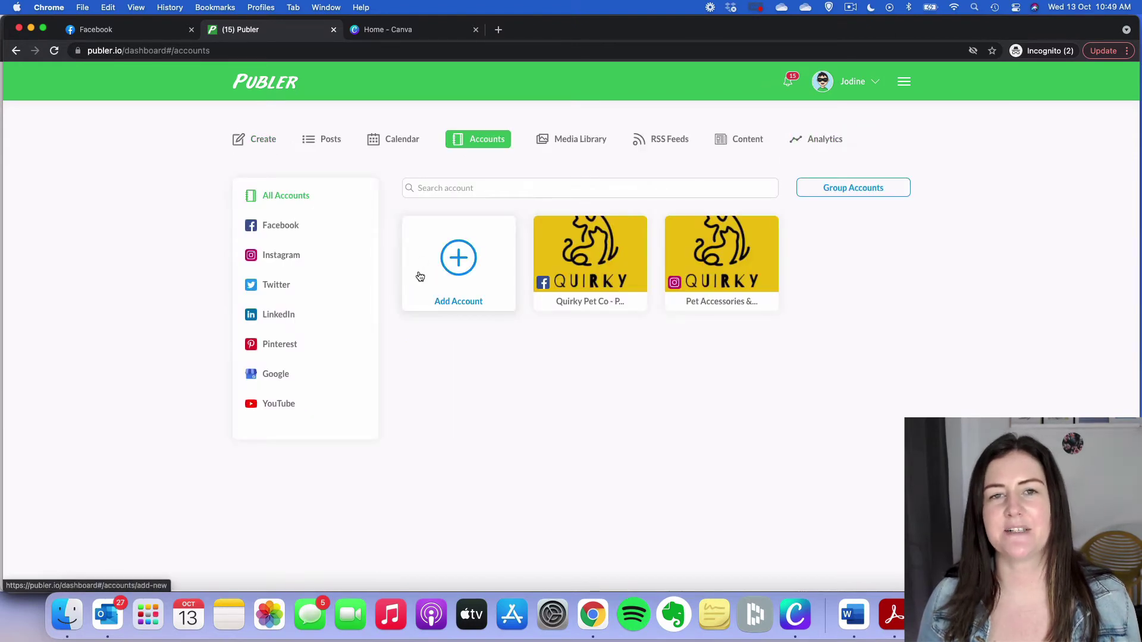
left_click(460, 262)
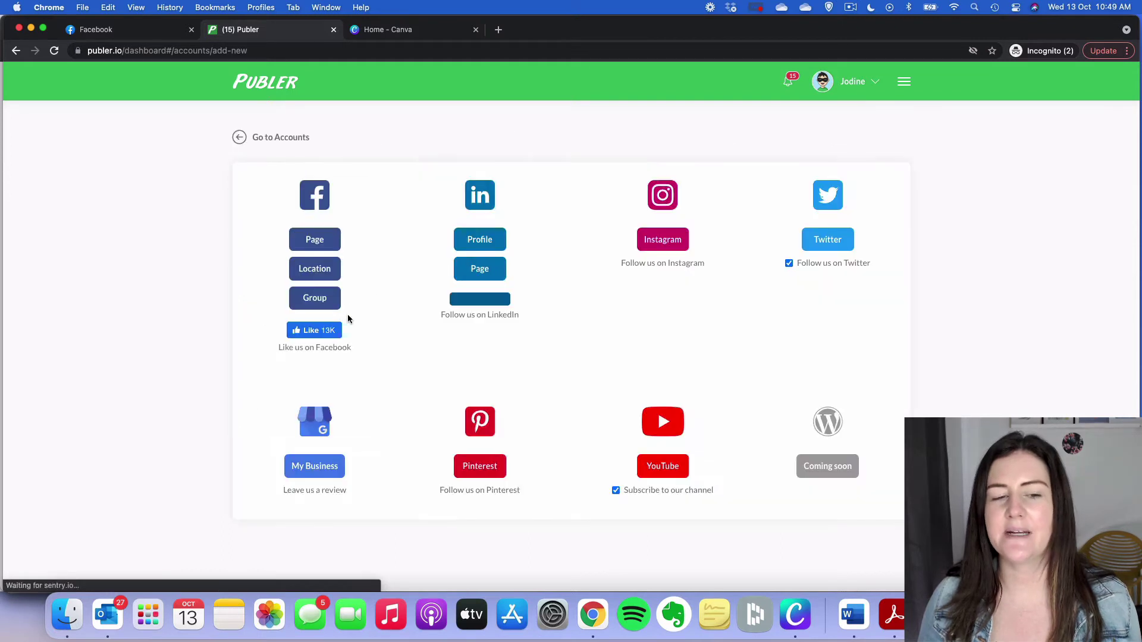
left_click(306, 303)
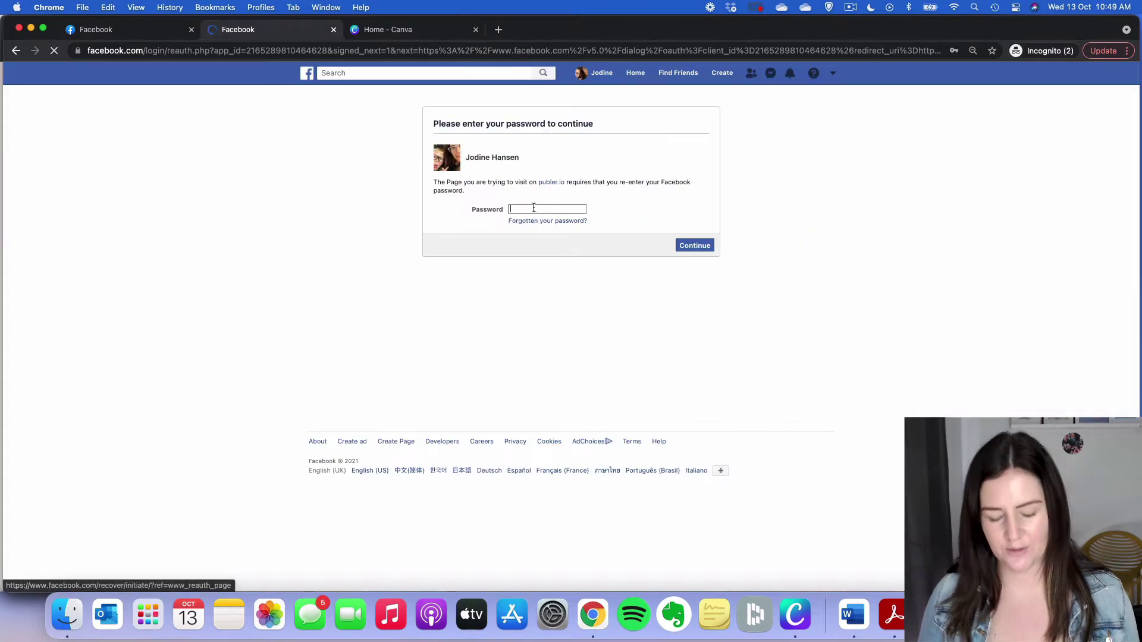
key("super+v")
left_click(705, 249)
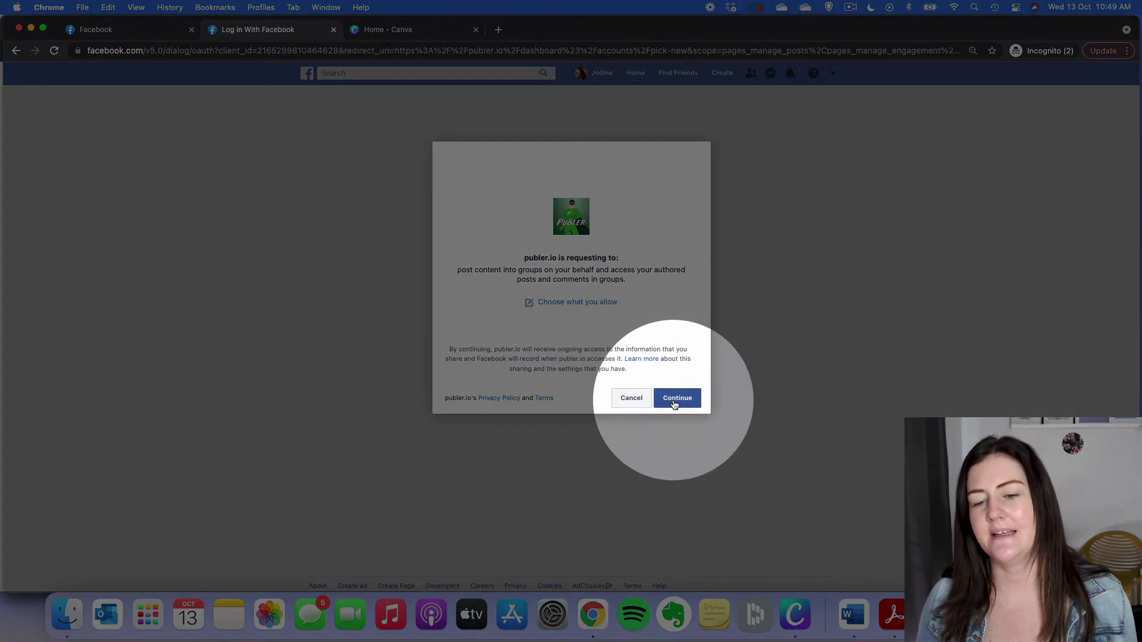
left_click(674, 404)
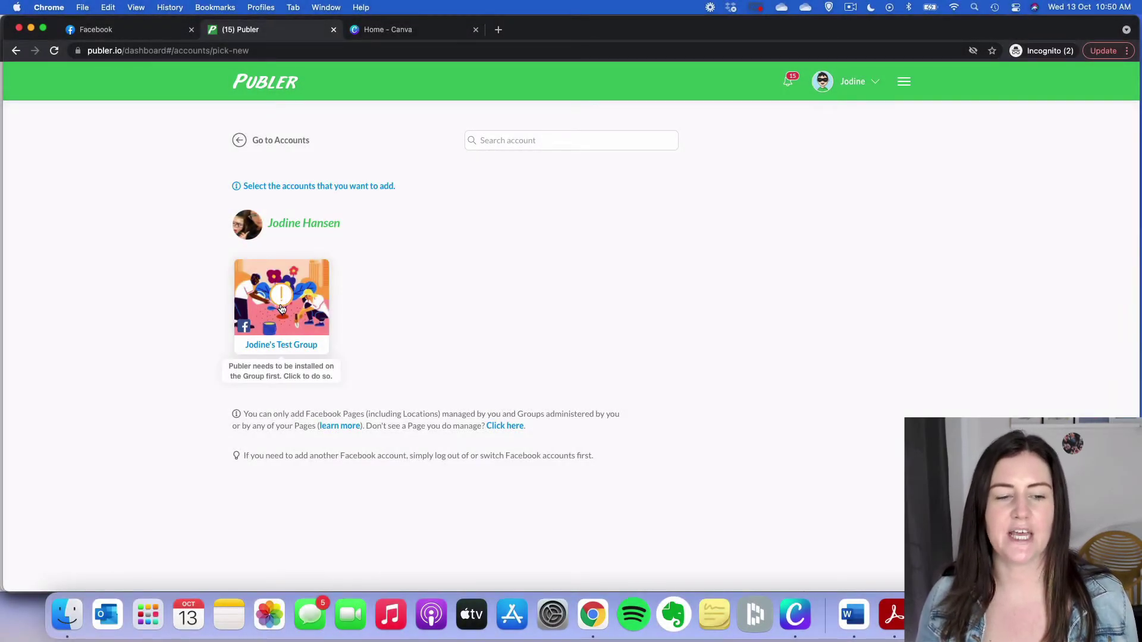
Find the publer.io app in Jodine's Test Group apps and add it to the group.
left_click(283, 302)
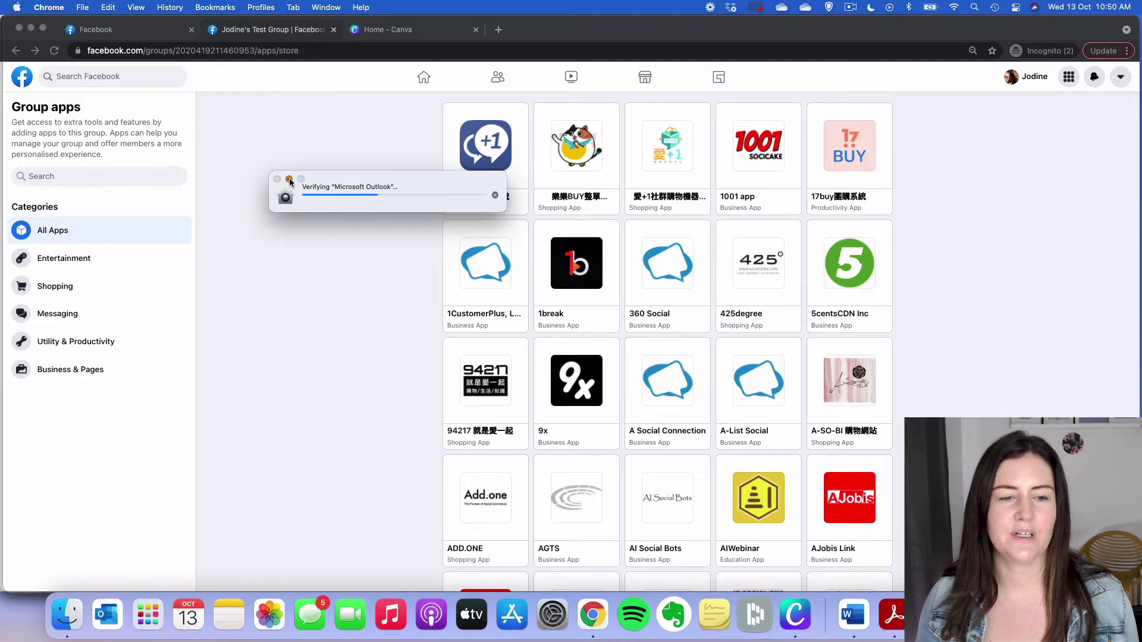
left_click(116, 174)
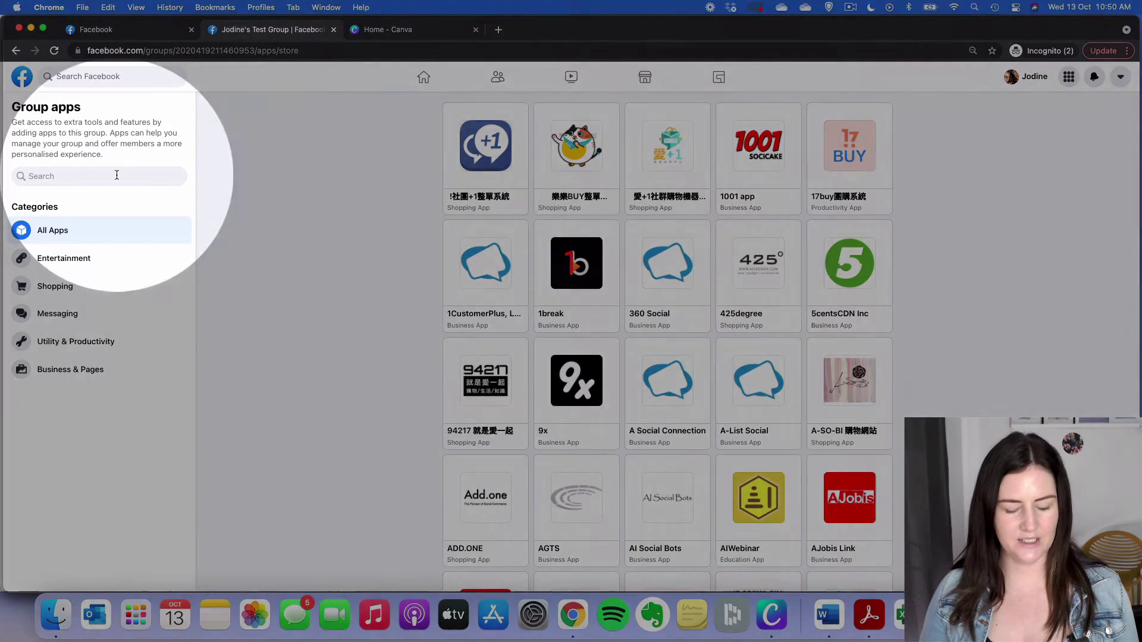
type("publer")
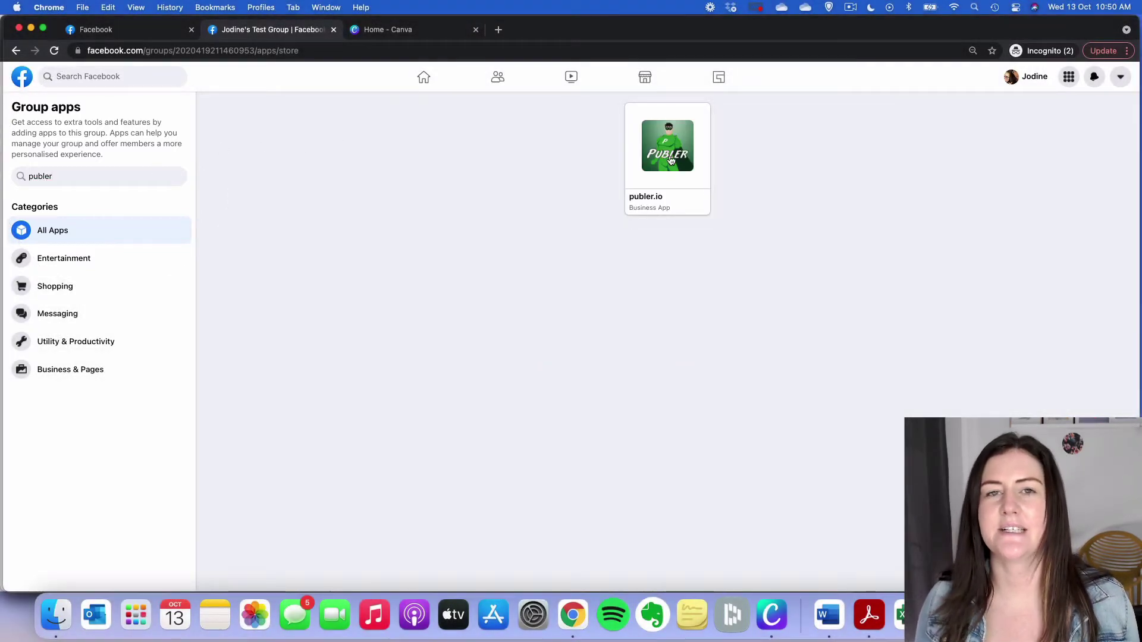
left_click(671, 159)
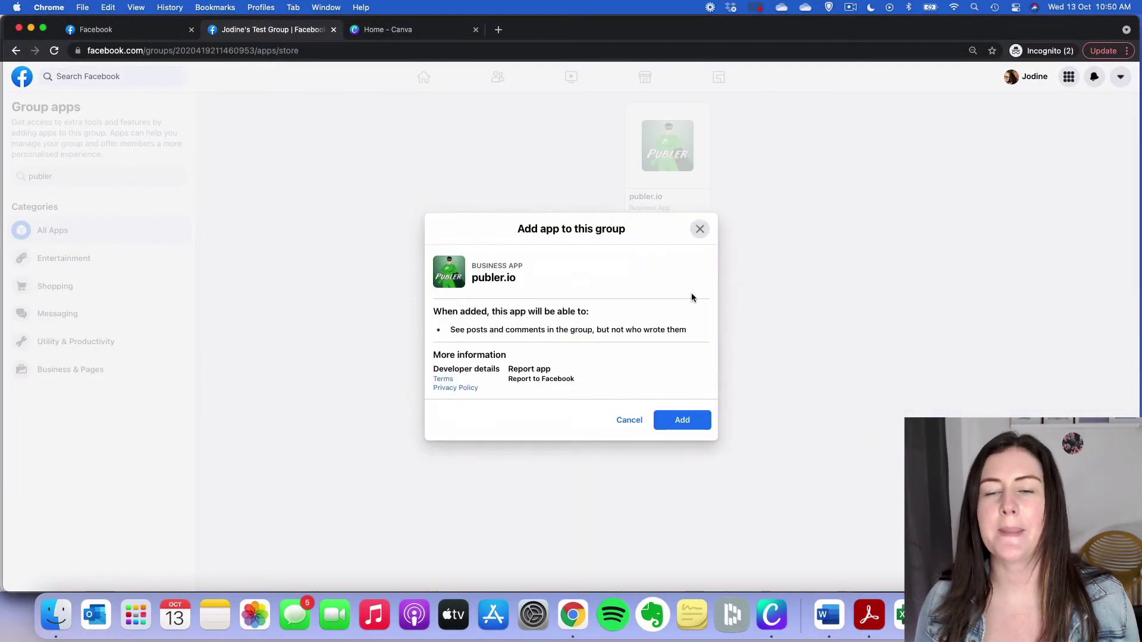
left_click(683, 422)
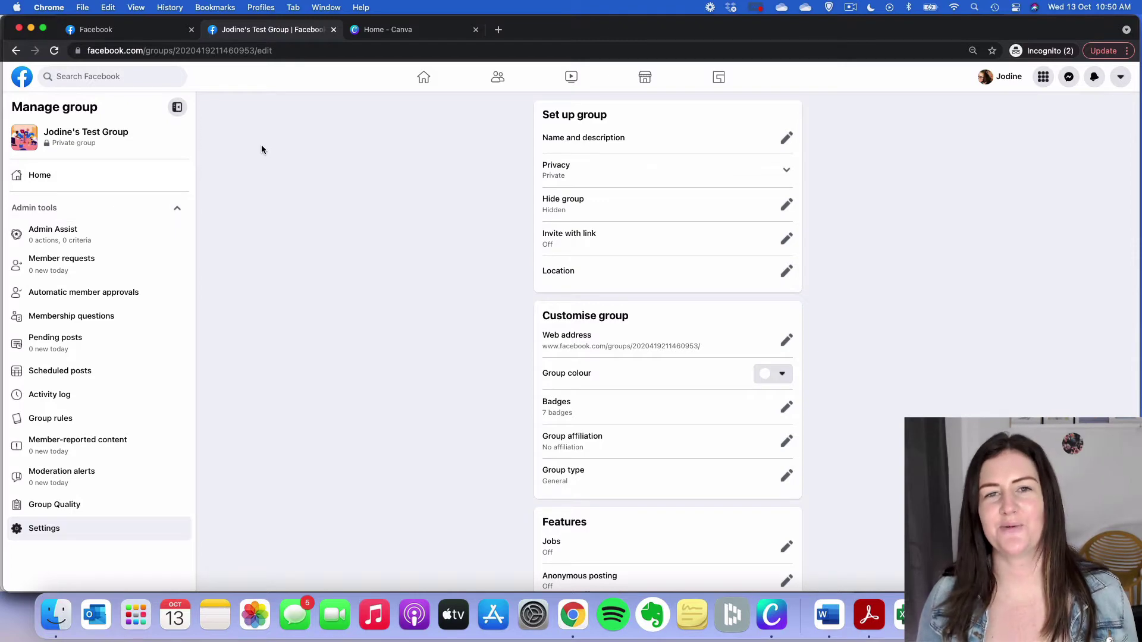
left_click(162, 54)
type("publer")
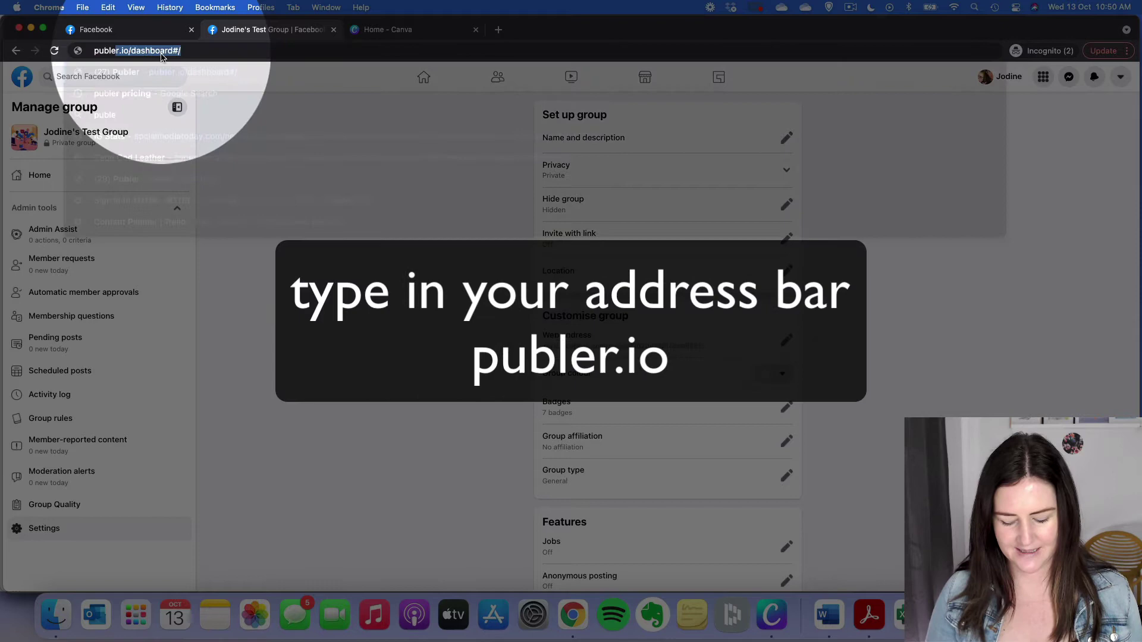
type(".io")
Add Jodine's Test Group to Publer as a Facebook Group account.
key("Return")
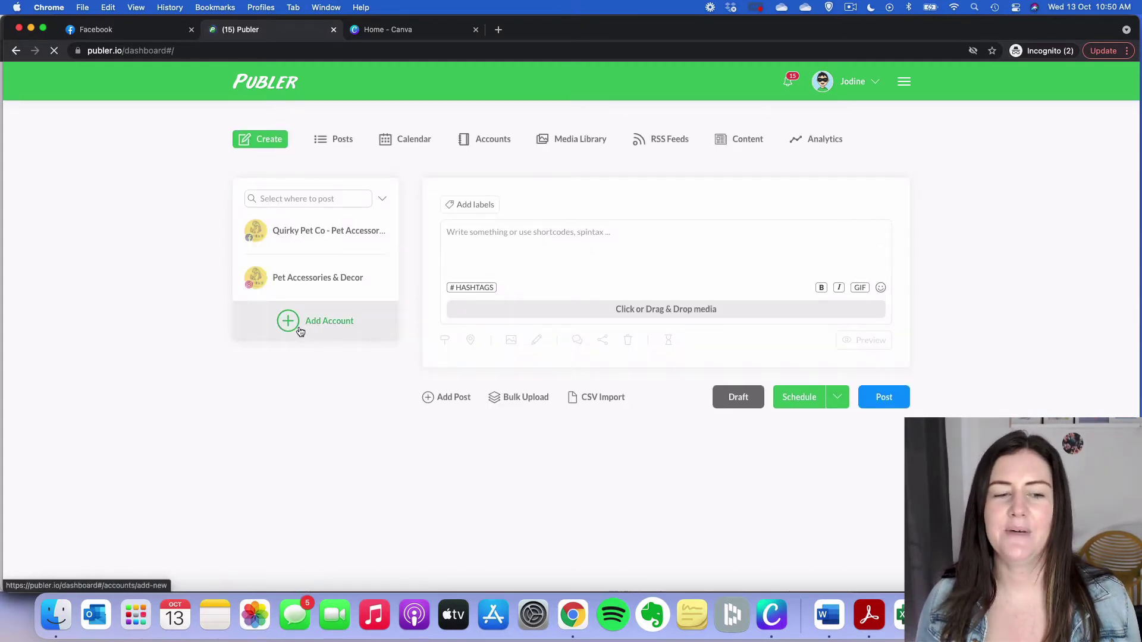
left_click(300, 327)
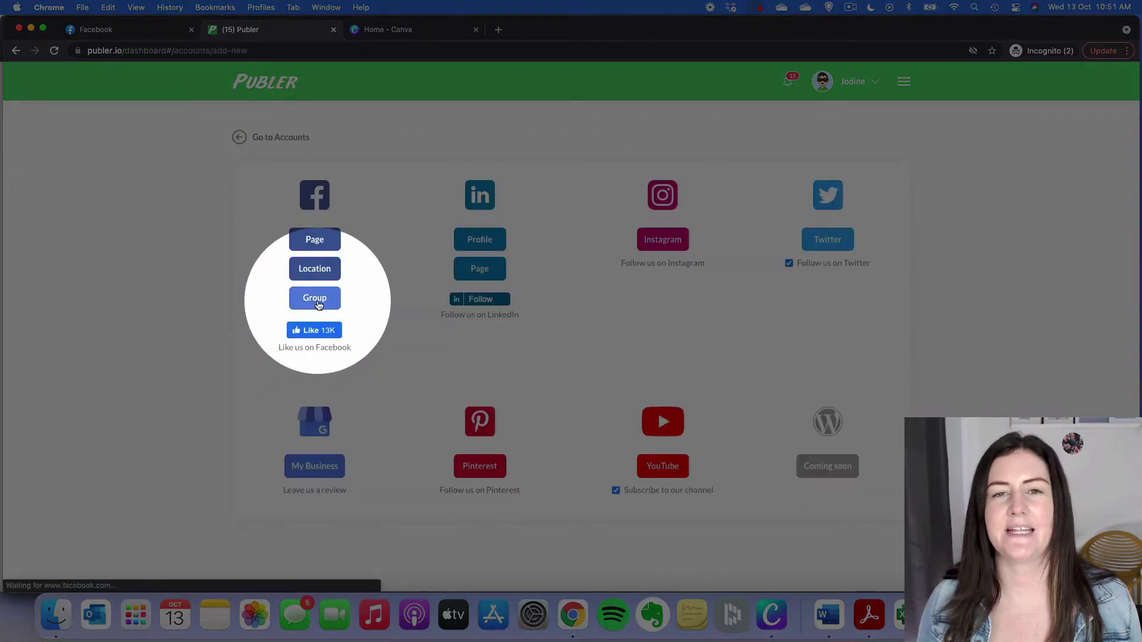
left_click(314, 300)
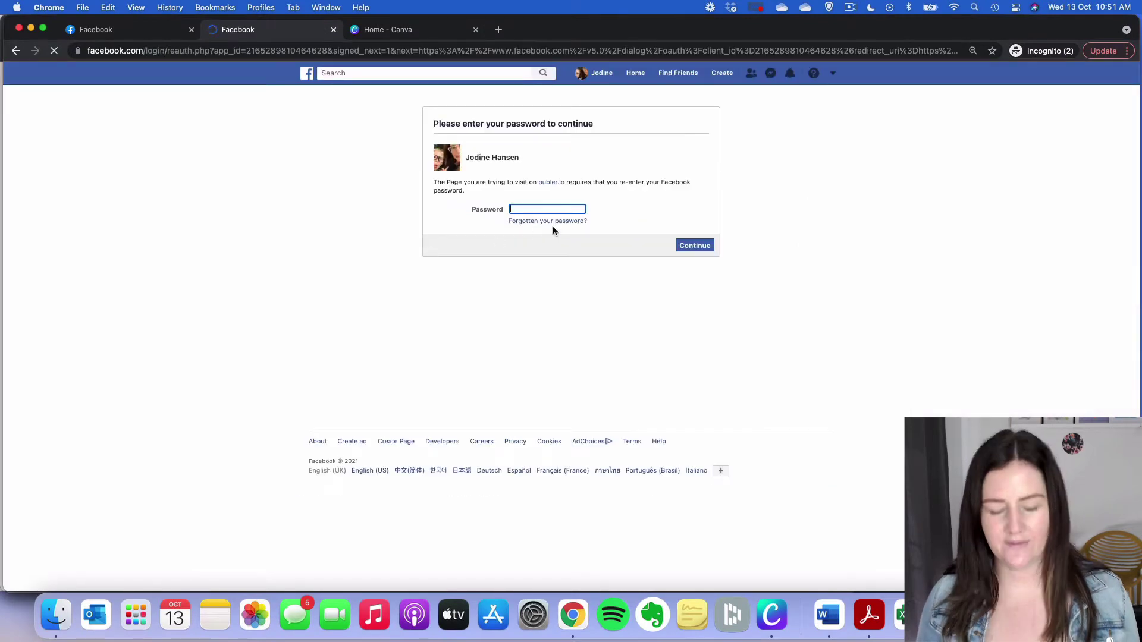
type("***************")
left_click(705, 250)
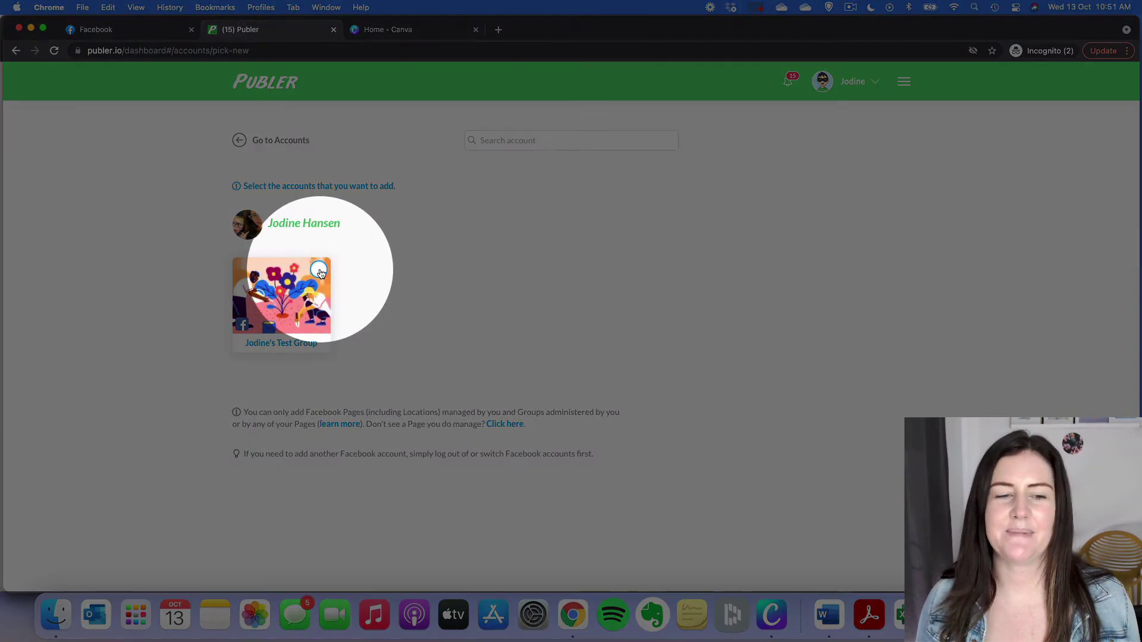
left_click(319, 272)
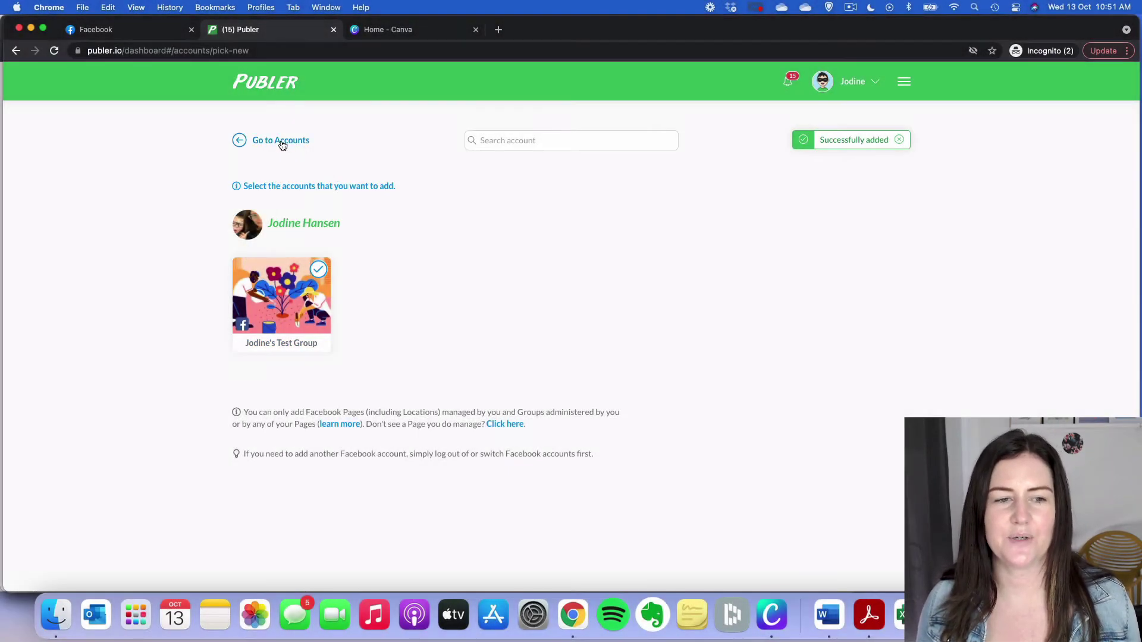
Connect the LinkedIn profile, signing in with the saved LinkedIn credentials.
left_click(281, 141)
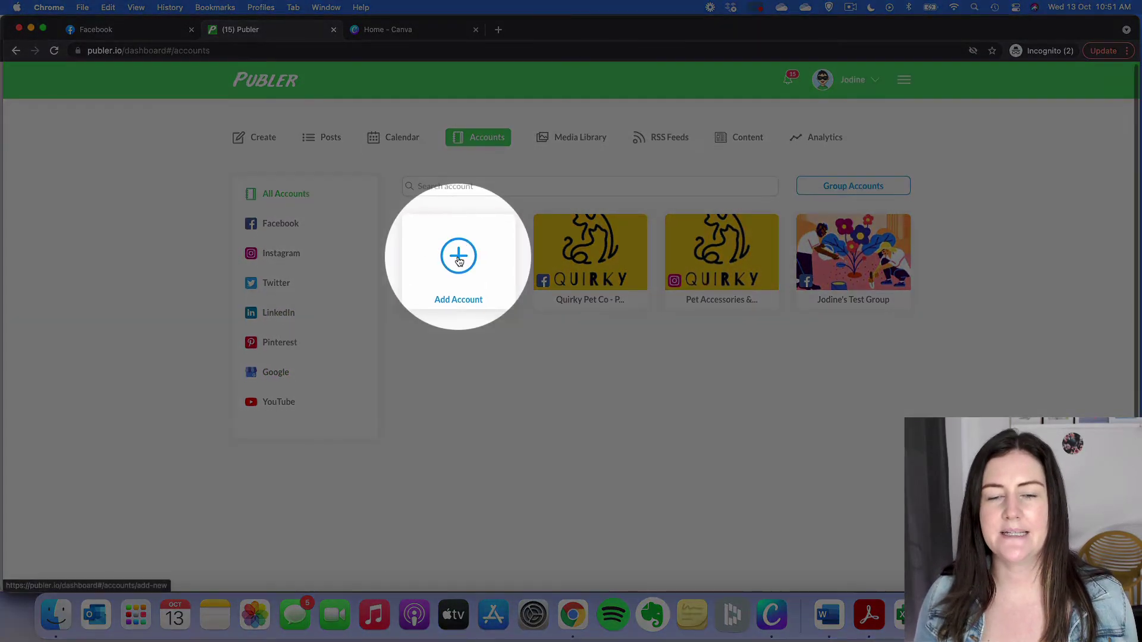
left_click(465, 253)
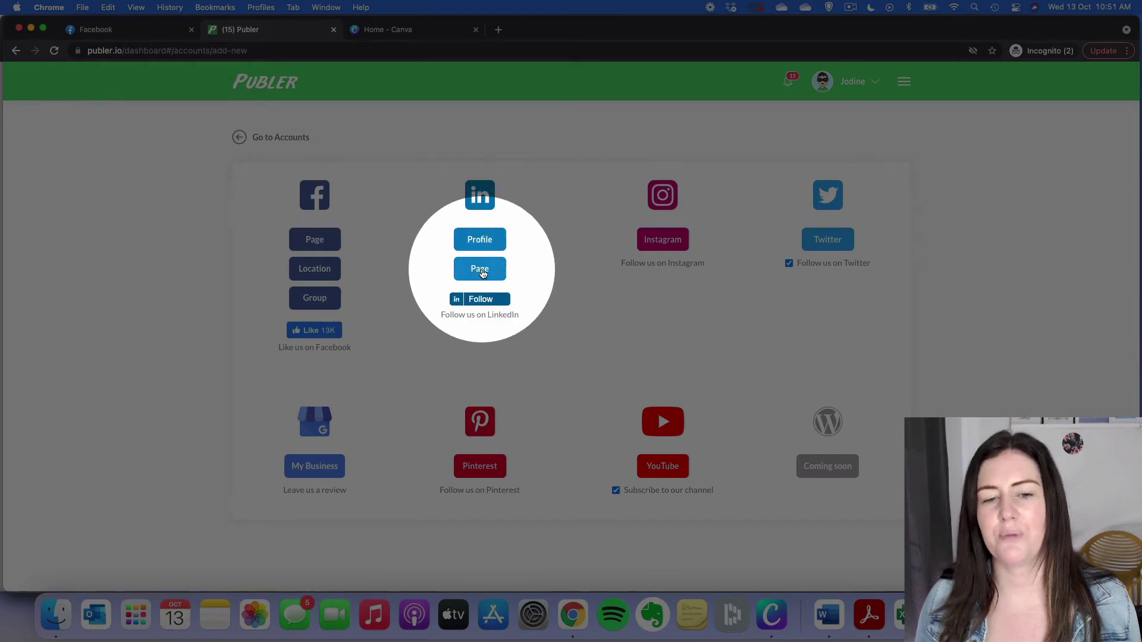
left_click(480, 243)
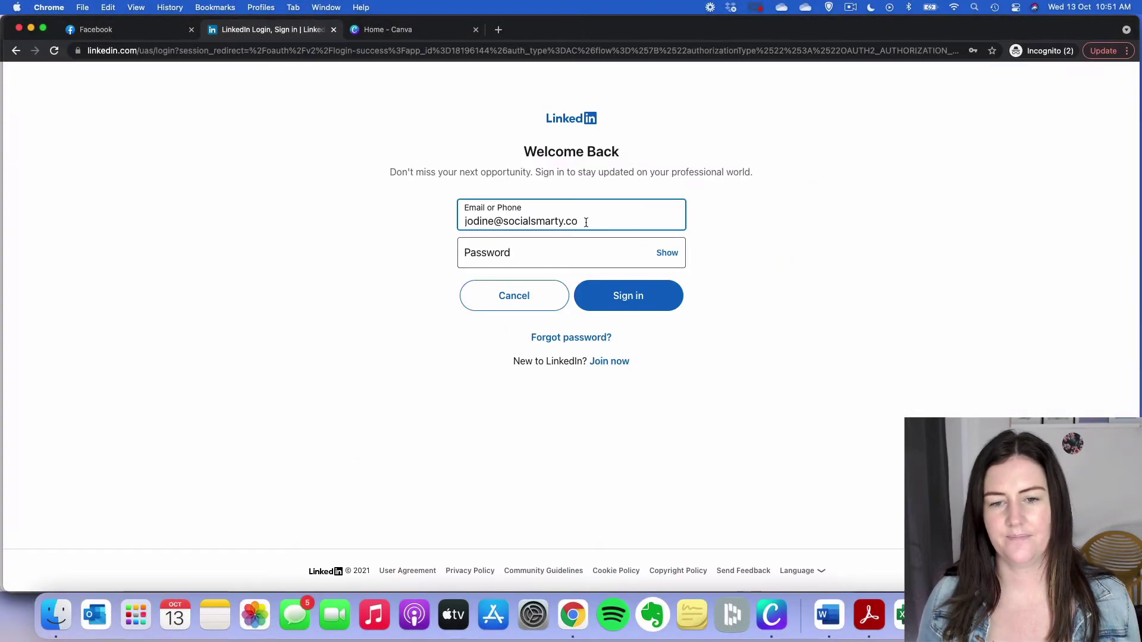
left_click(582, 222)
left_click(528, 256)
left_click(628, 298)
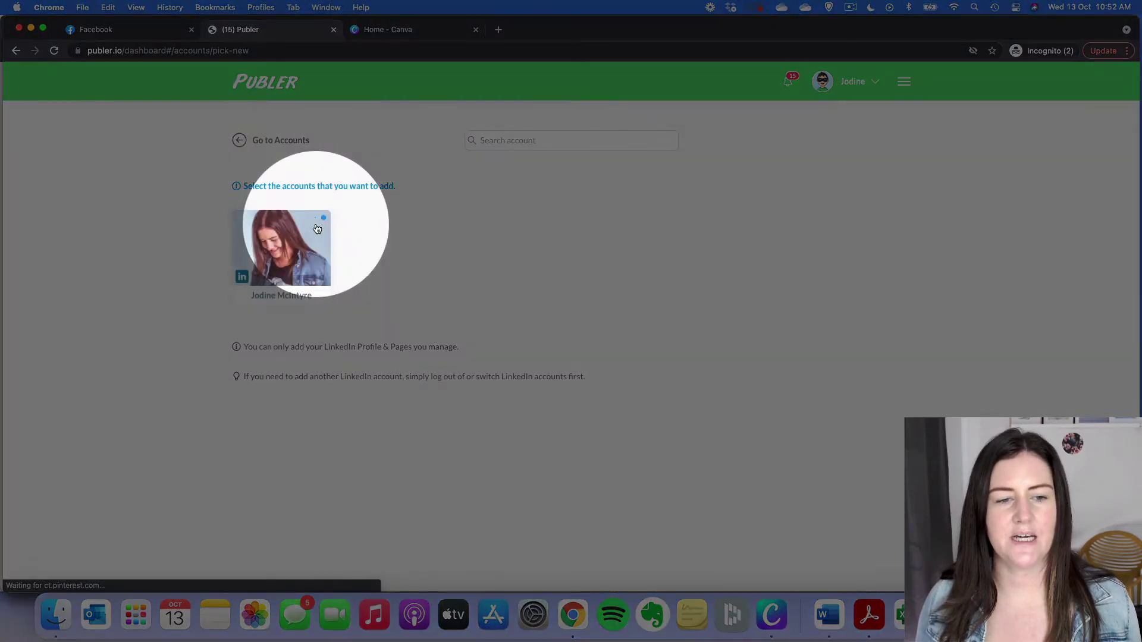
left_click(317, 225)
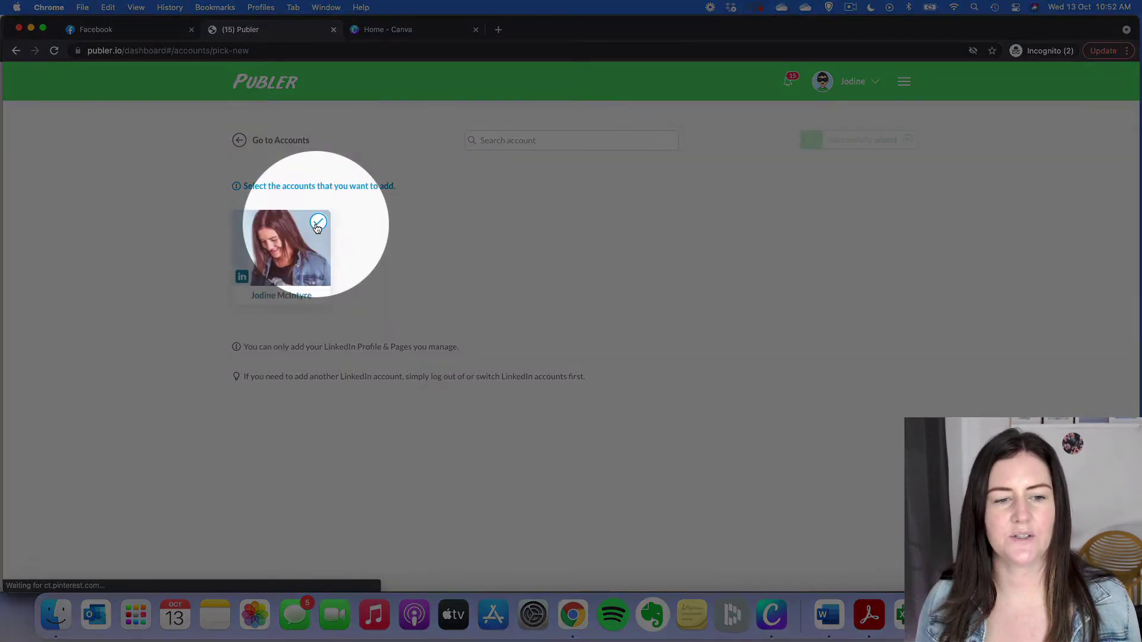
Connect the Social Smarty LinkedIn page and return to the accounts overview.
left_click(268, 142)
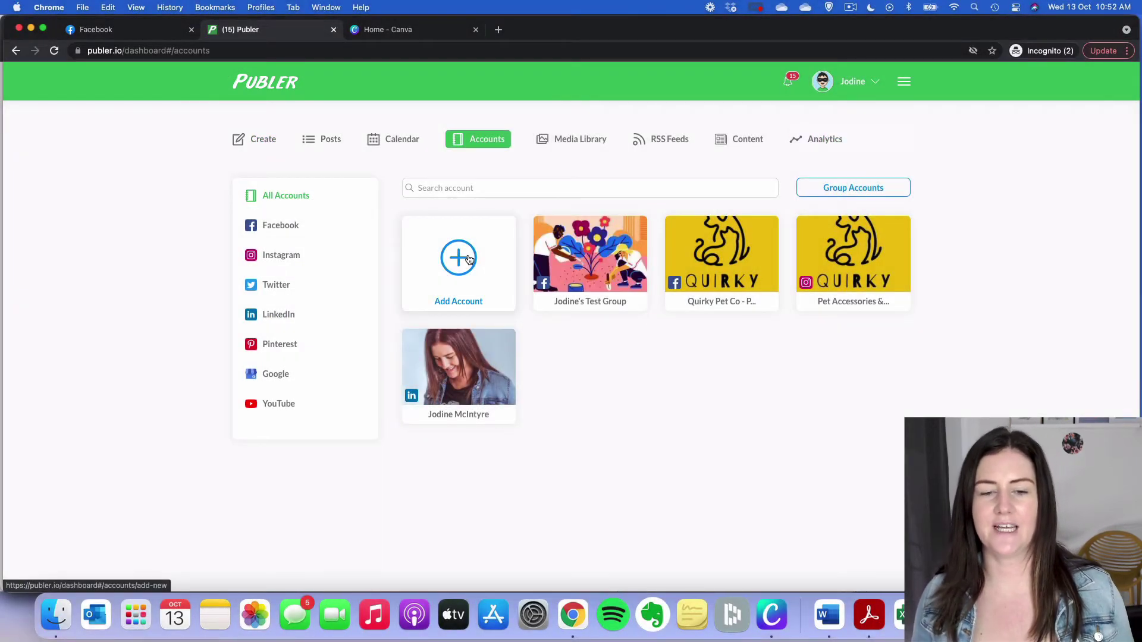
left_click(469, 259)
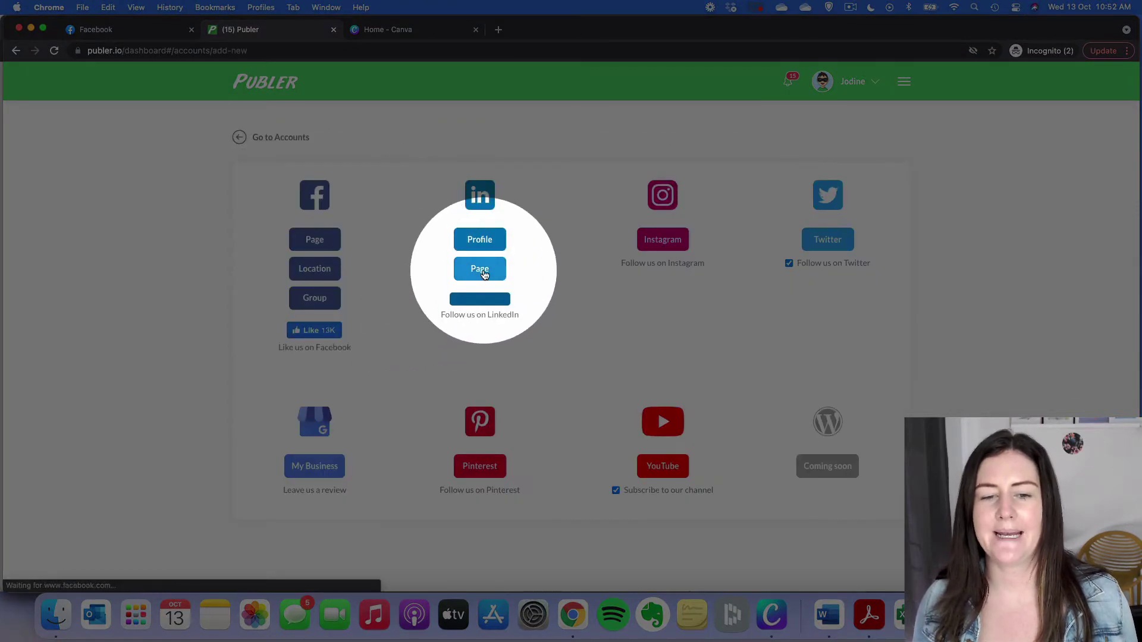
left_click(483, 274)
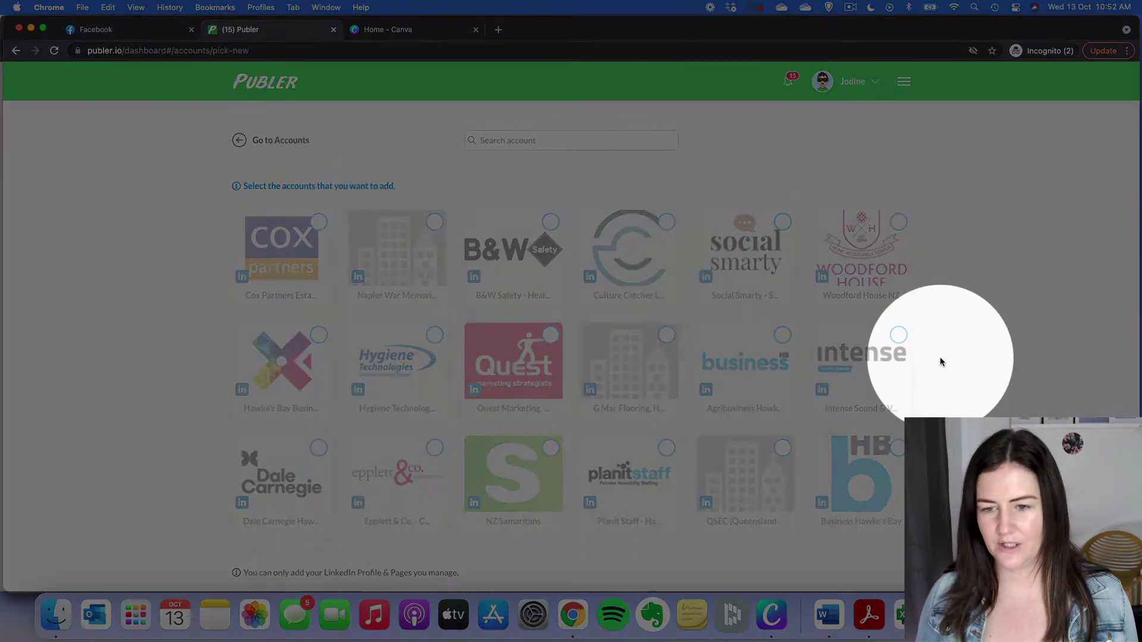
left_click(783, 224)
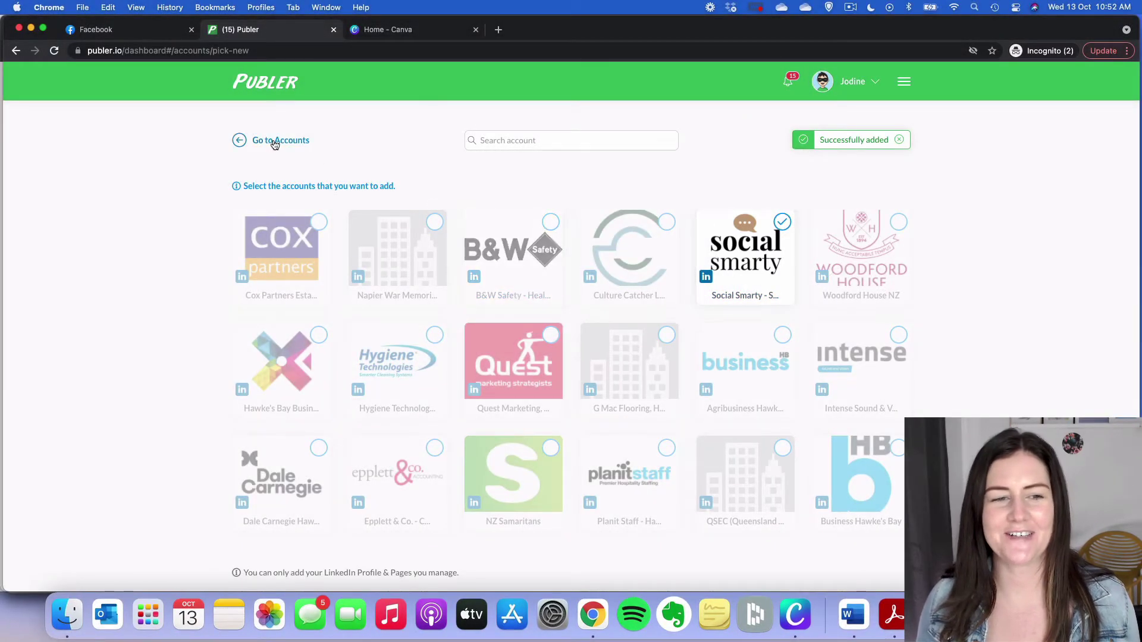
left_click(273, 141)
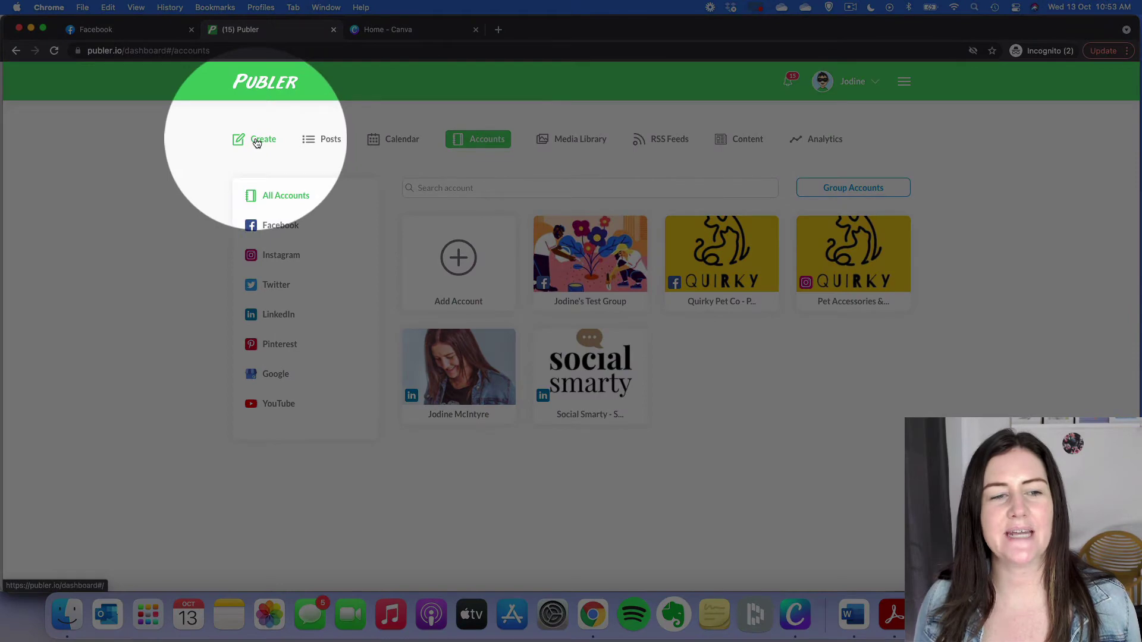
Open a new post in the composer and show its Attach Media options.
left_click(257, 144)
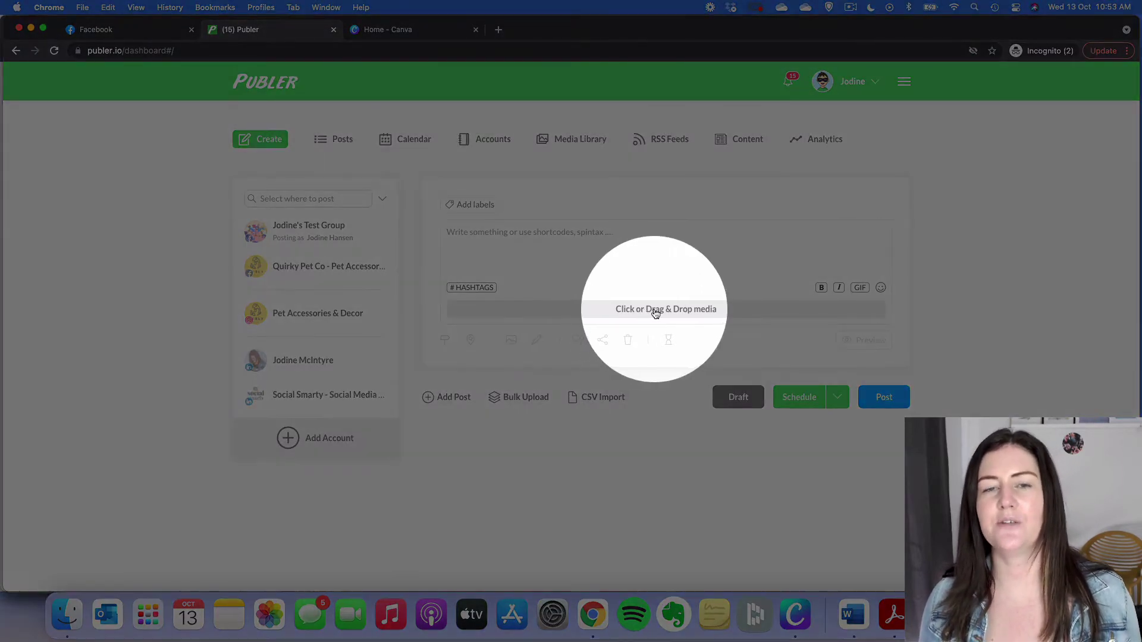
left_click(655, 313)
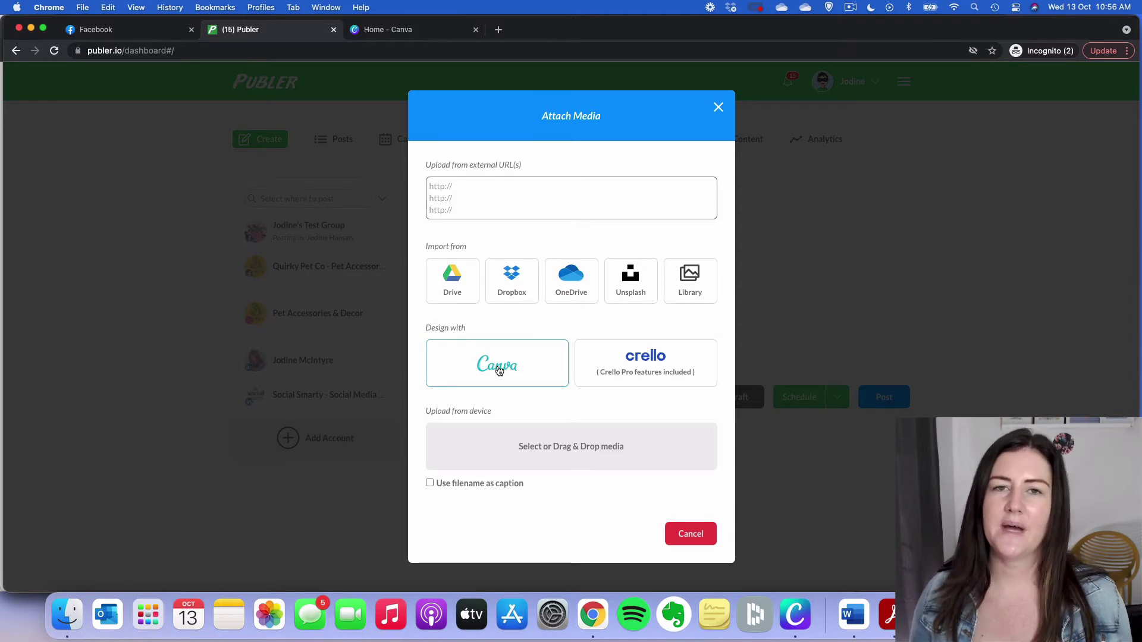
Open the testimonial design in Canva and list all share destinations.
left_click(408, 32)
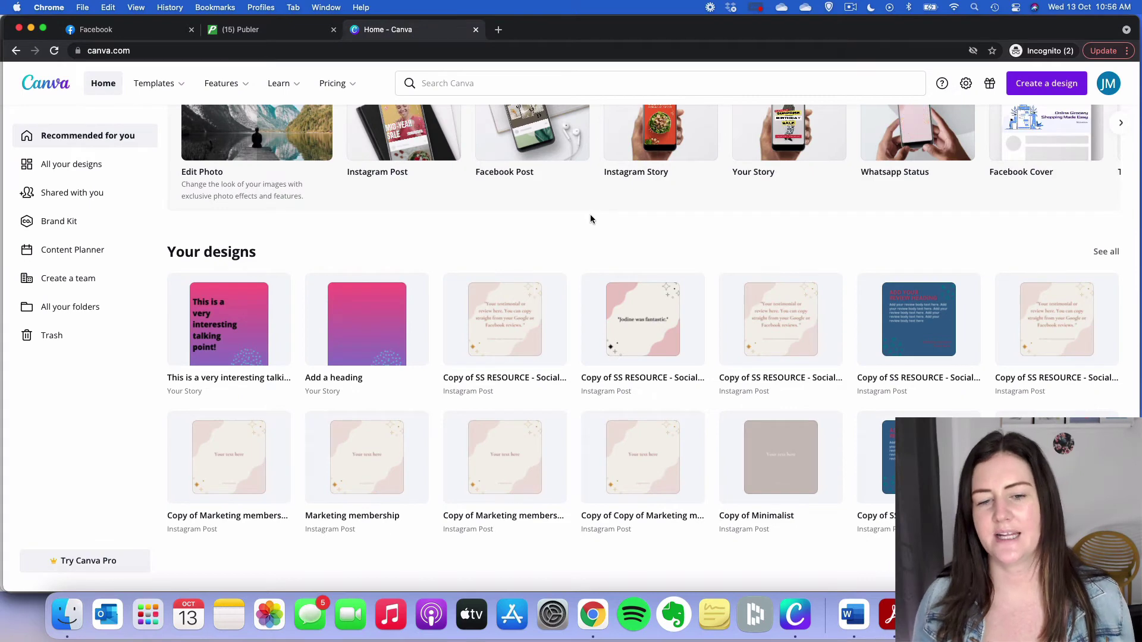
left_click(510, 330)
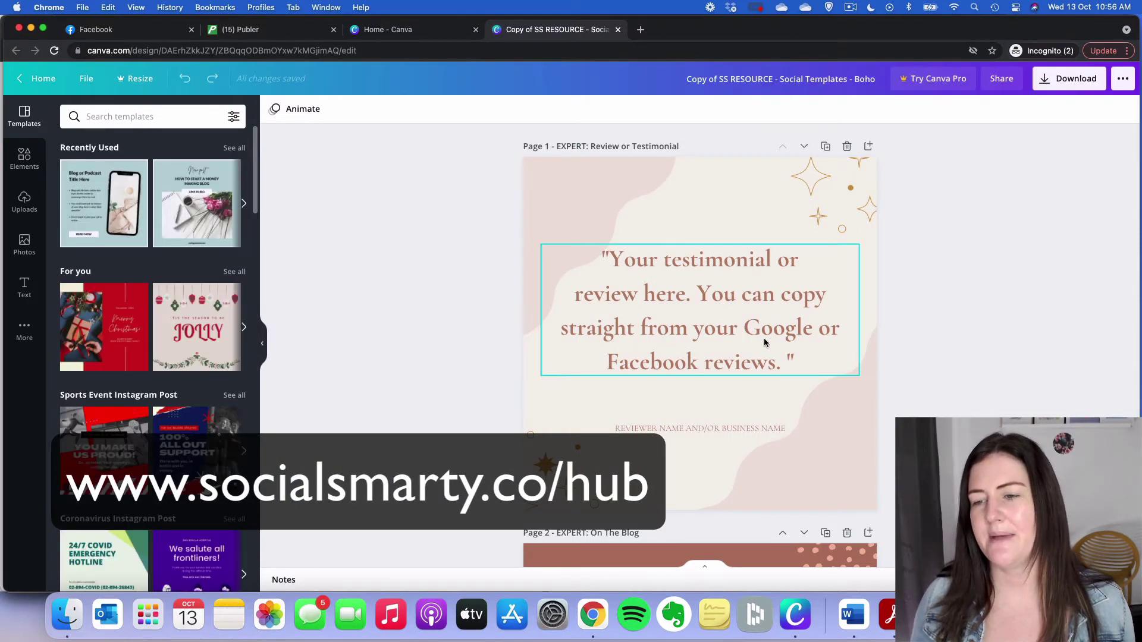
left_click(1122, 82)
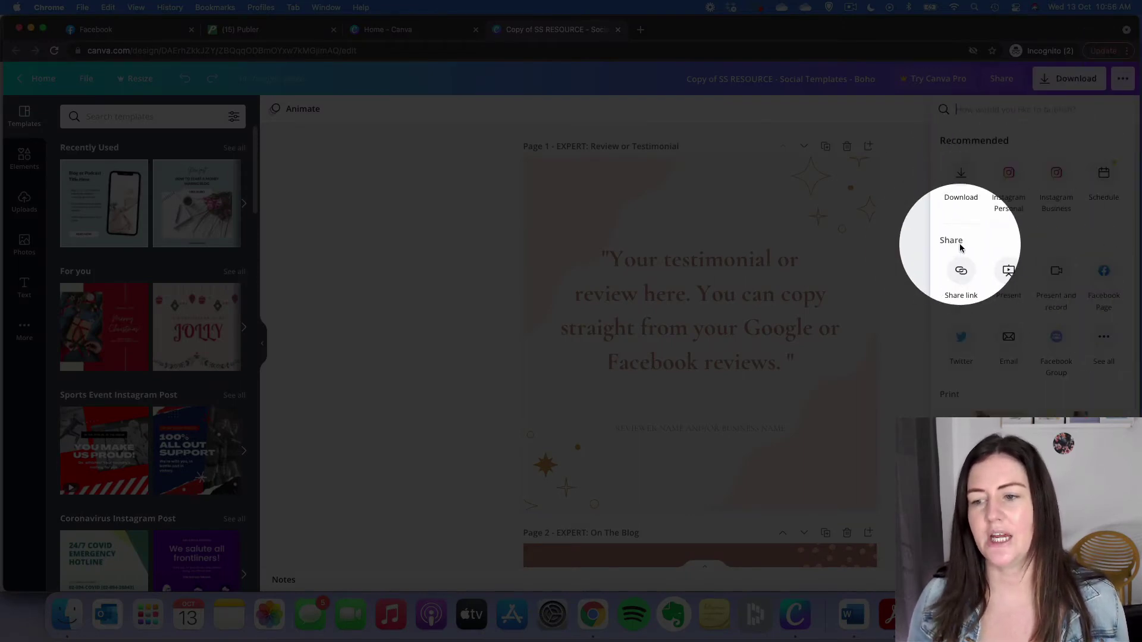
left_click(1105, 342)
scroll(1080, 340, "down", 5)
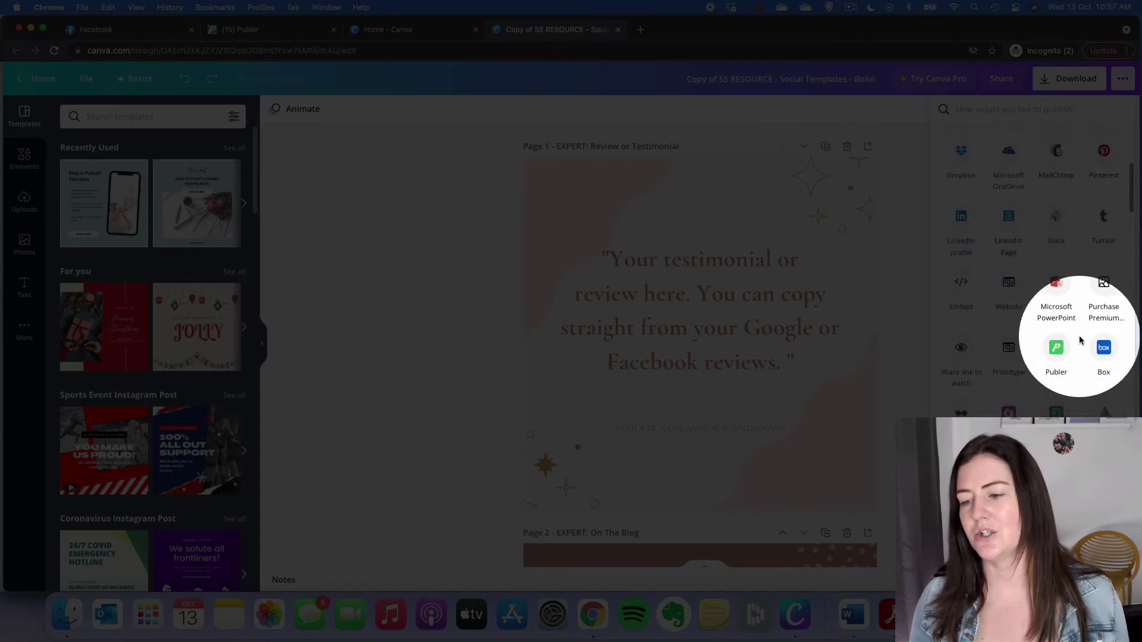
scroll(1070, 330, "down", 1)
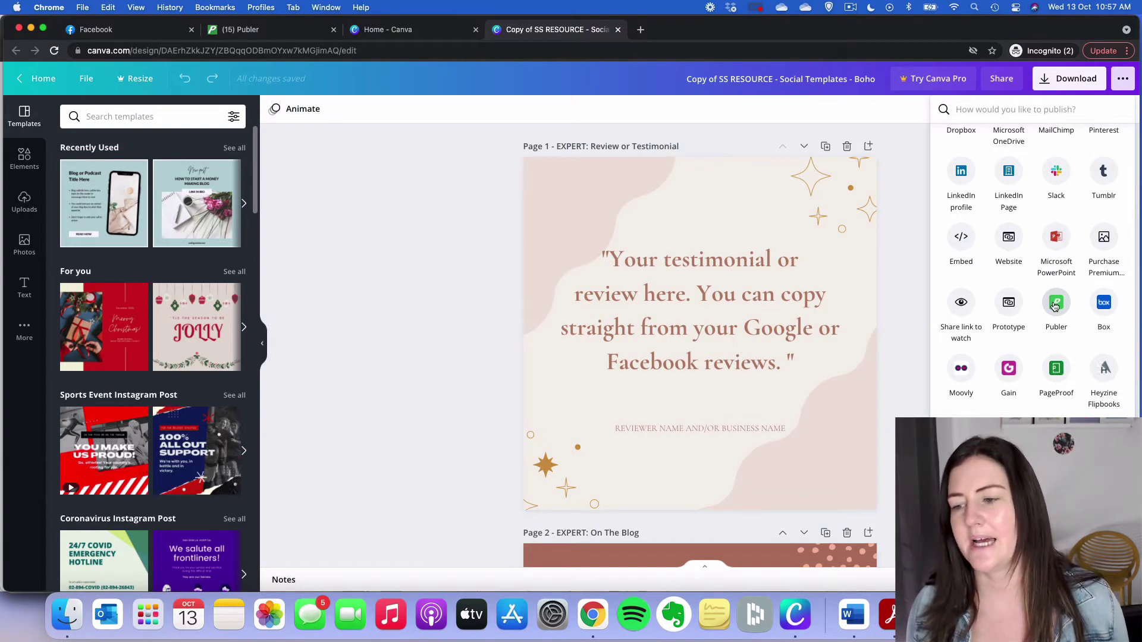
Save only Page 1 as JPG to the team's Publer workspace.
left_click(1057, 305)
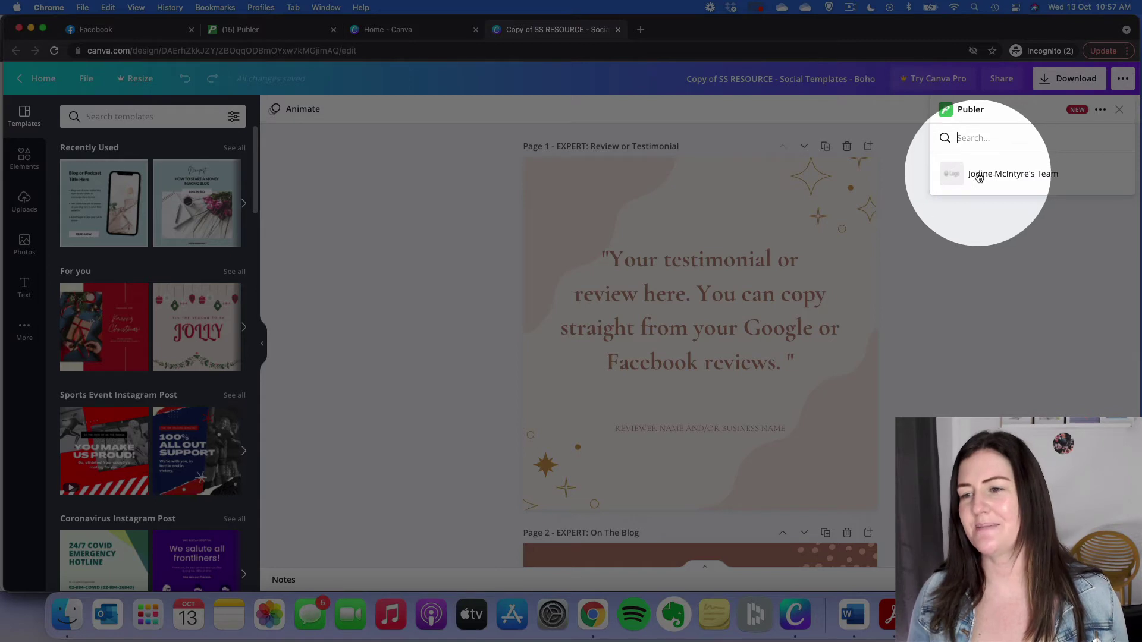
left_click(989, 175)
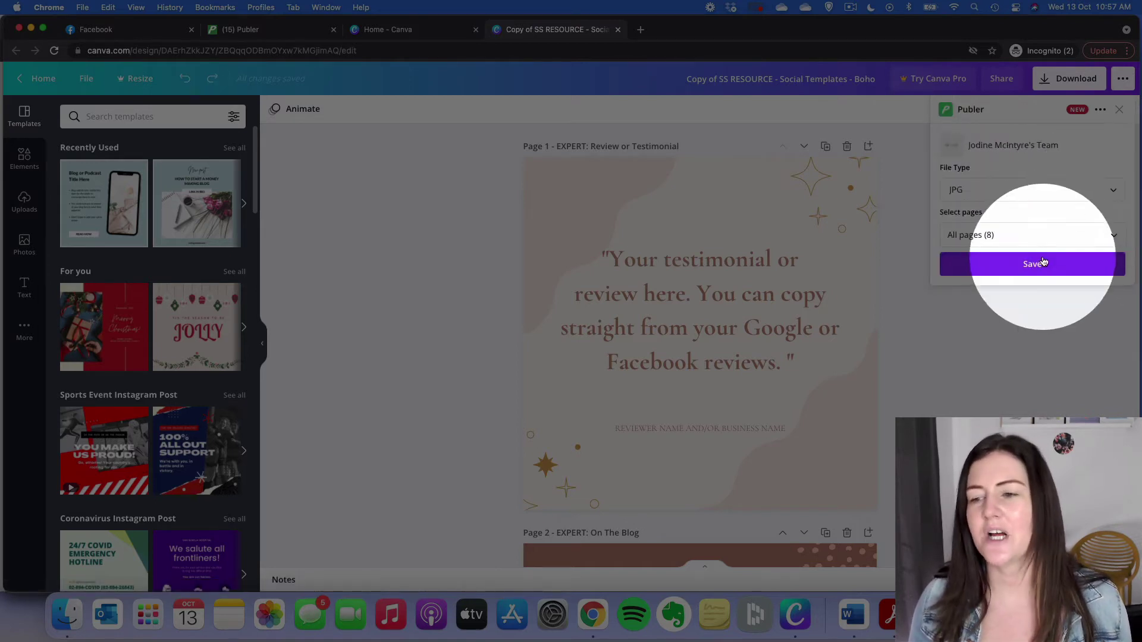
left_click(1112, 236)
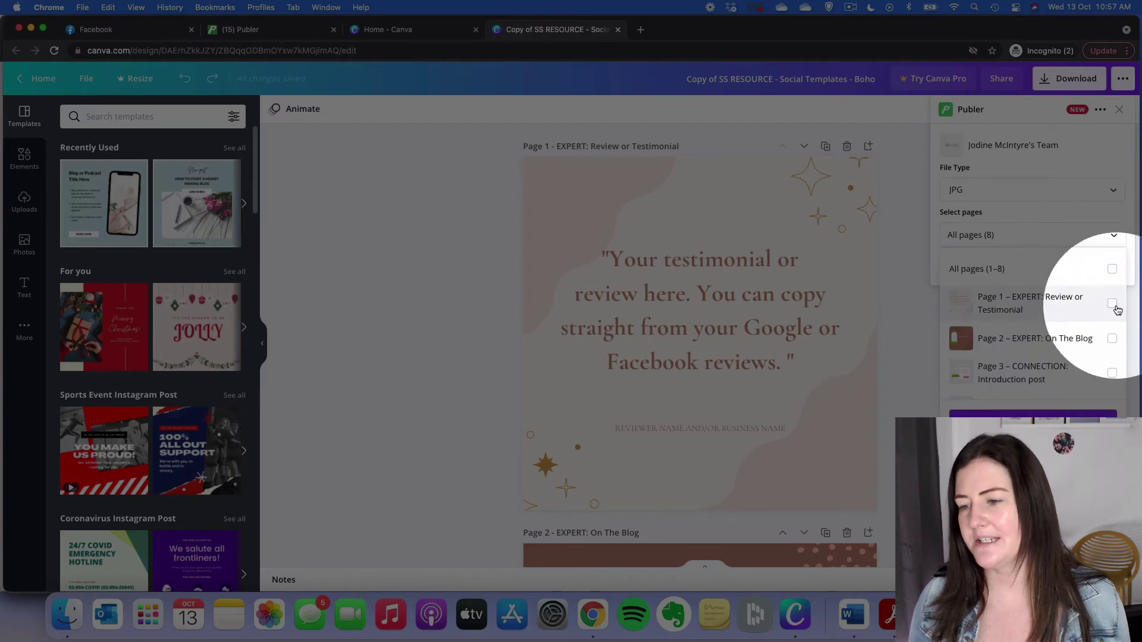
left_click(1113, 304)
left_click(1125, 161)
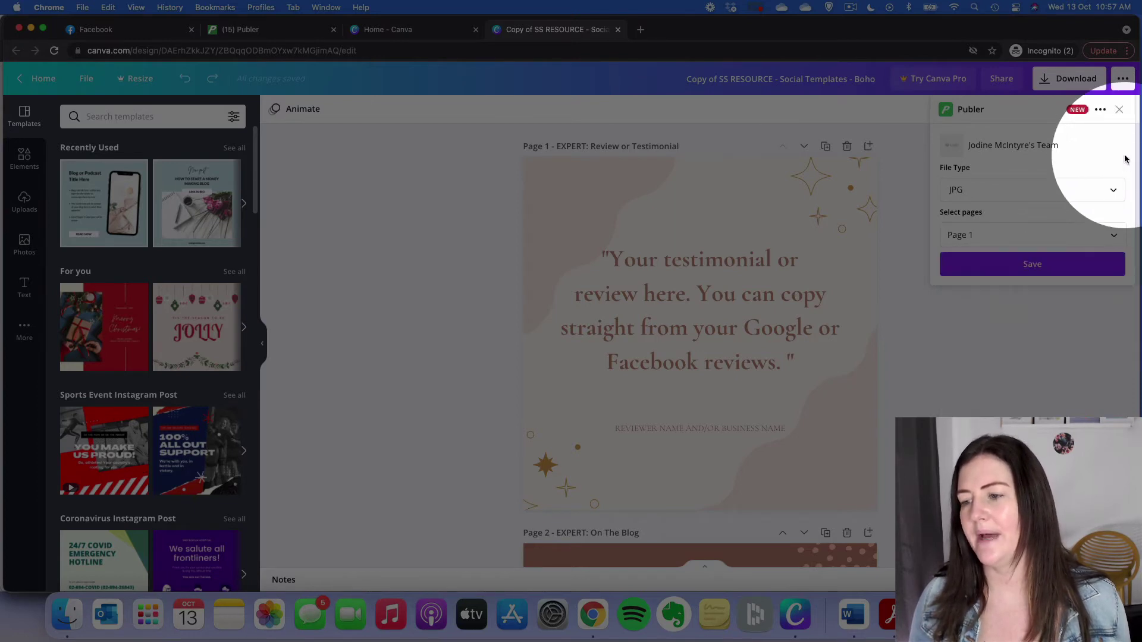
left_click(1026, 265)
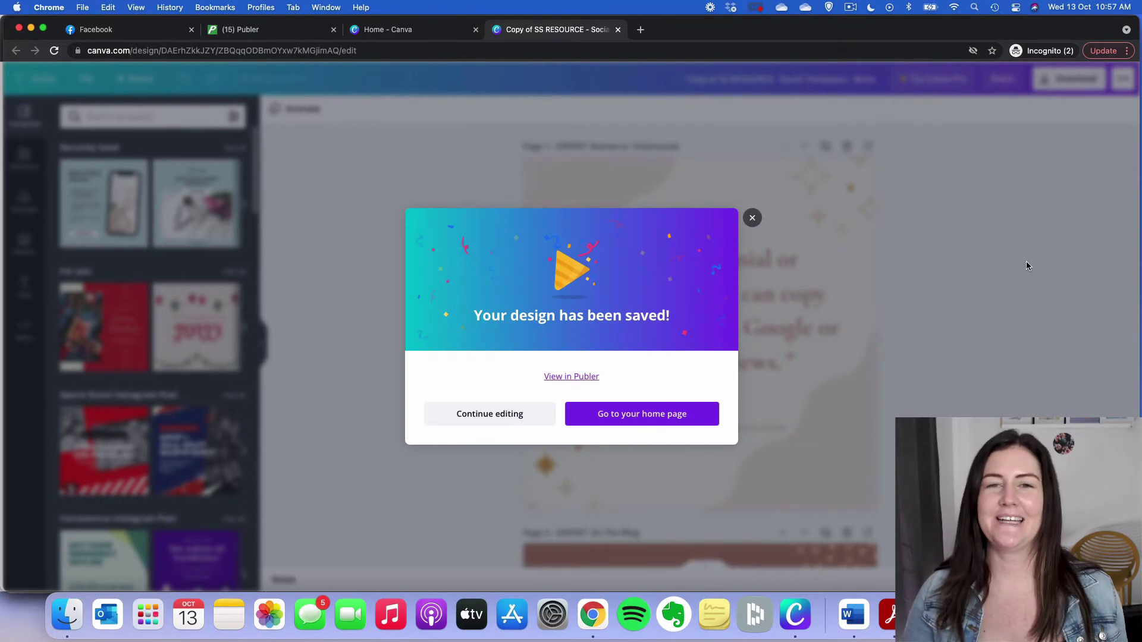
left_click(752, 219)
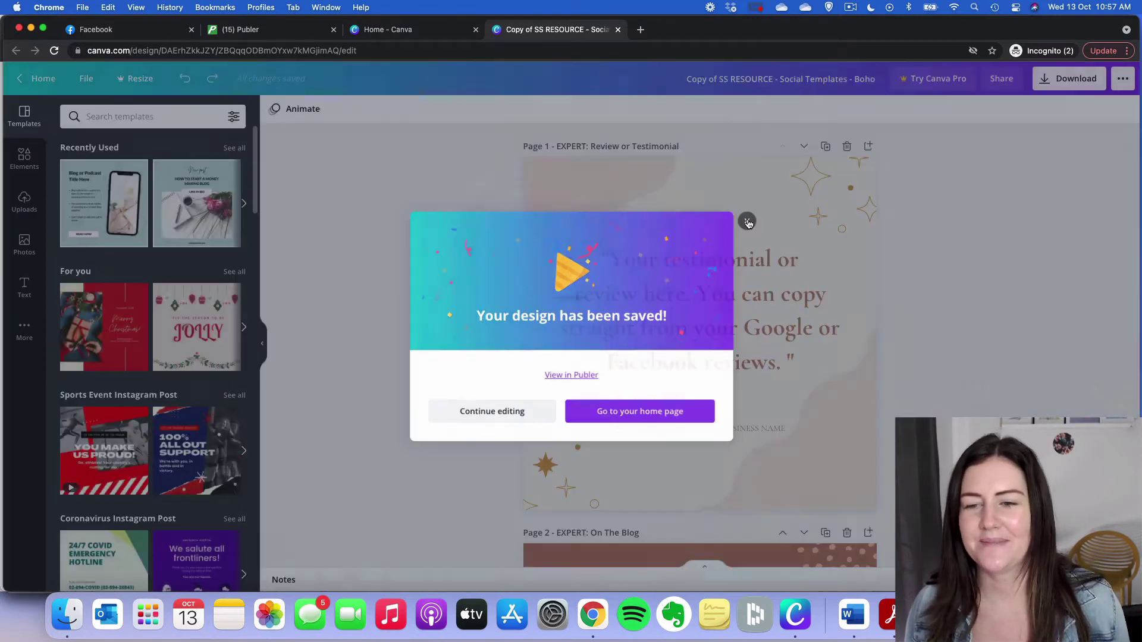
Attach the Canva testimonial design from Publer's media library, filtered to Canva.
left_click(265, 36)
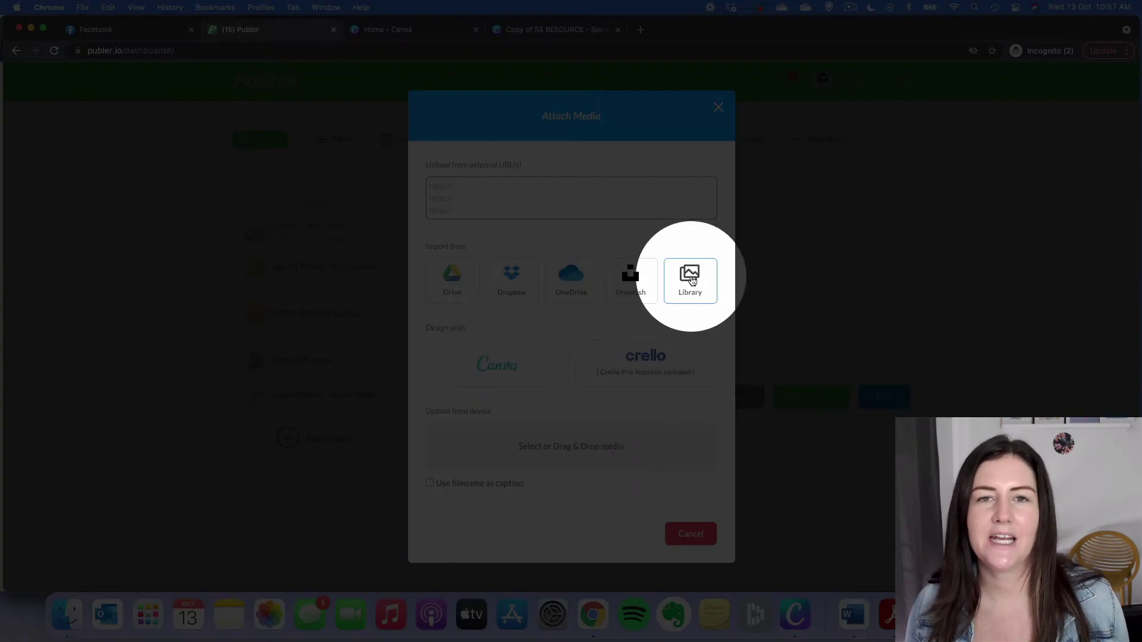
left_click(694, 281)
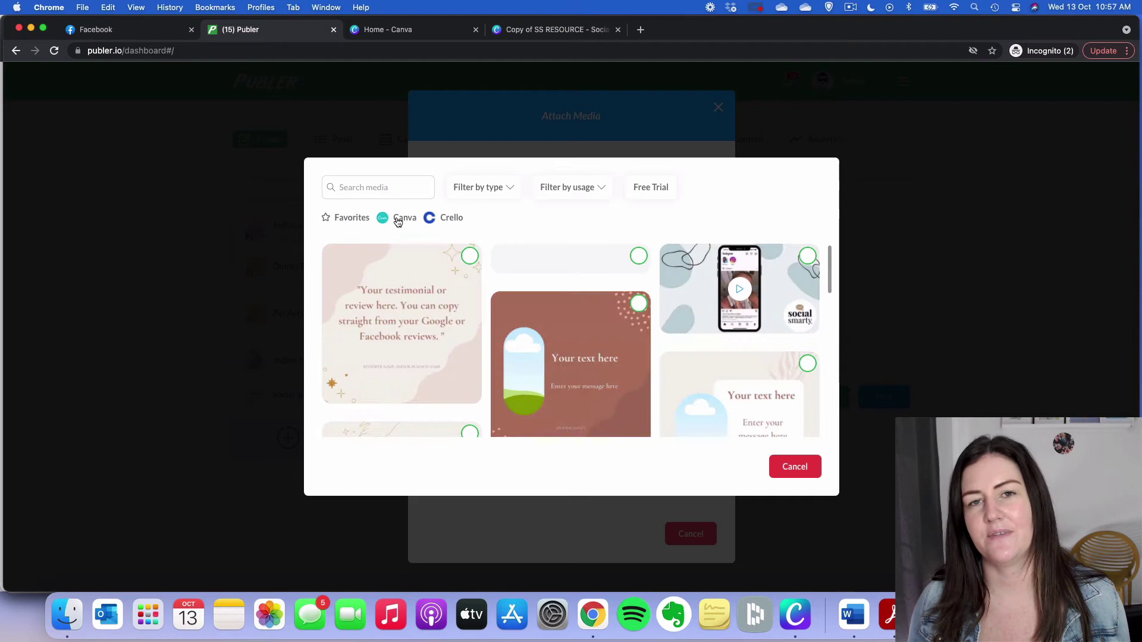
left_click(398, 220)
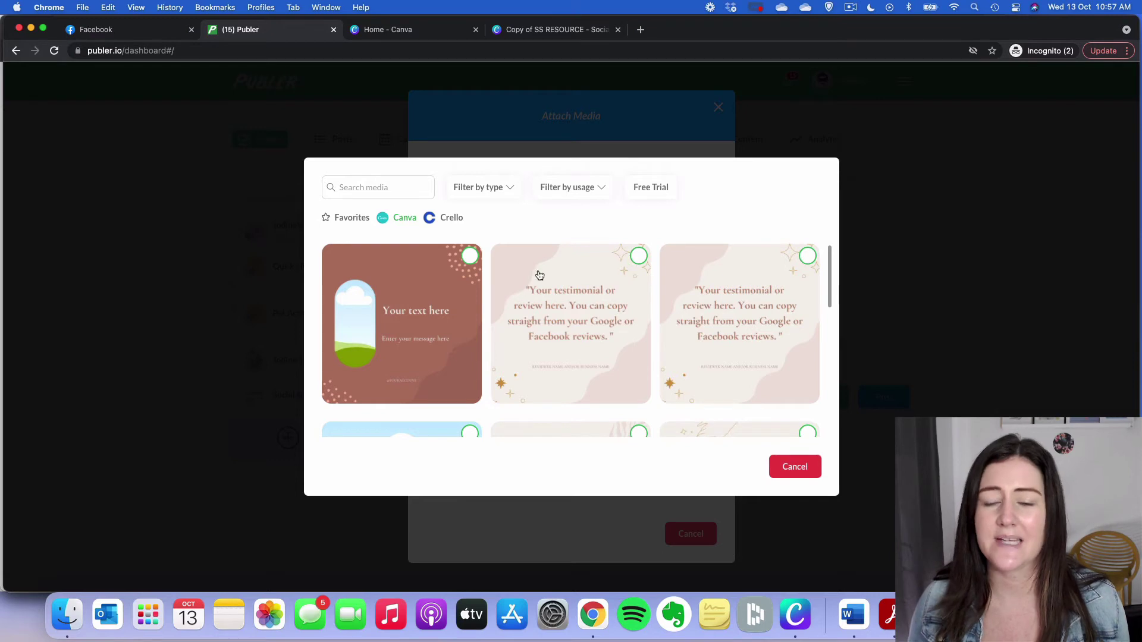
left_click(639, 259)
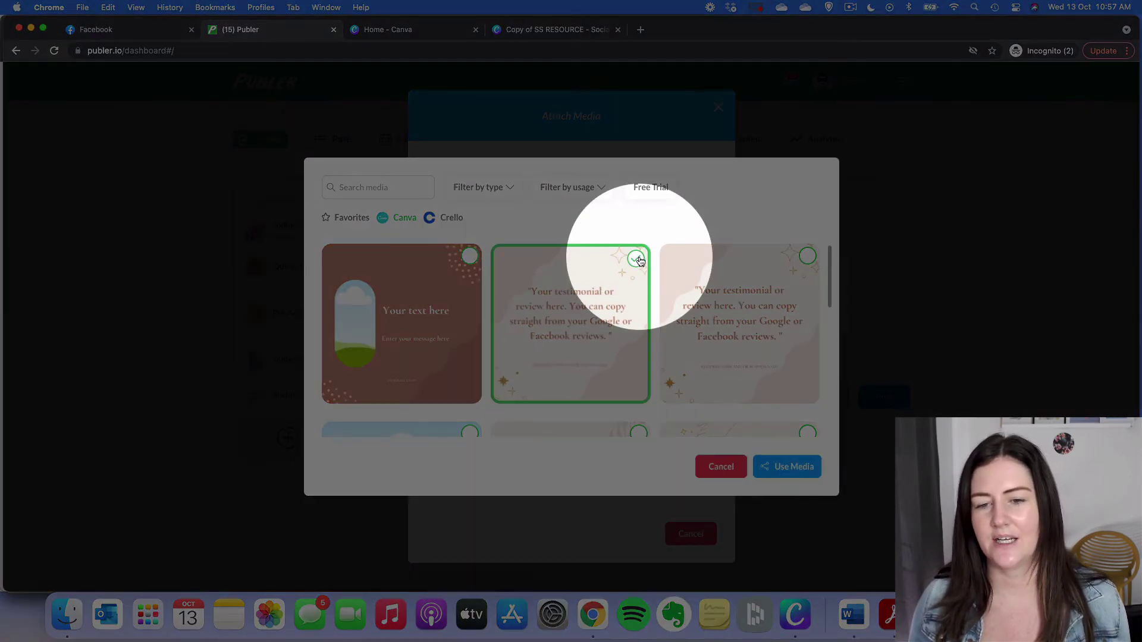
left_click(790, 466)
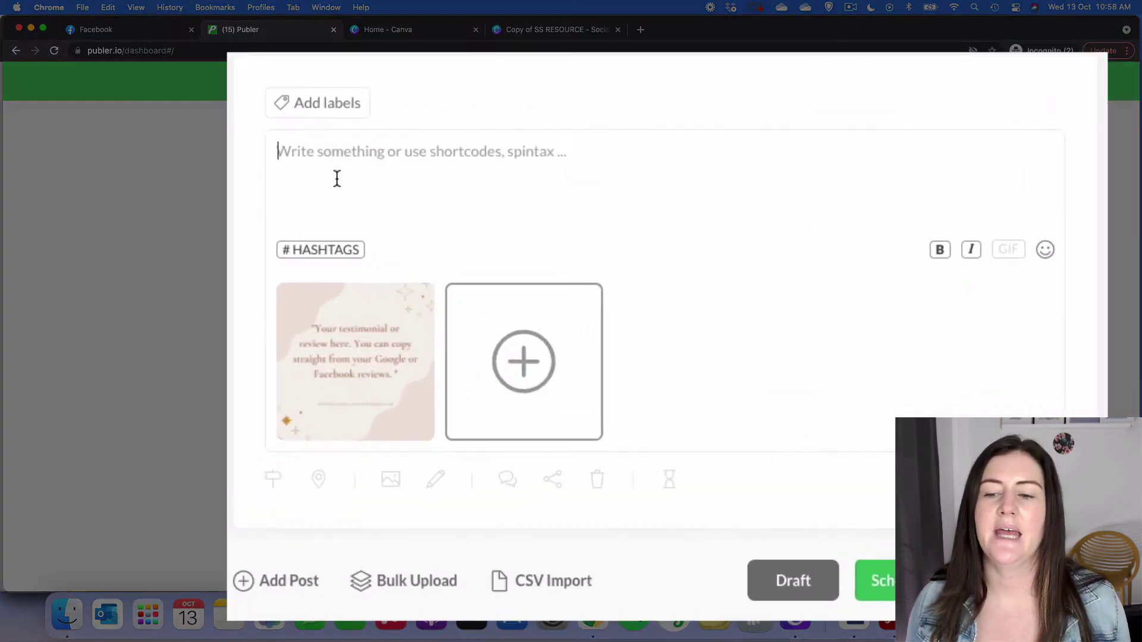
type("Test....")
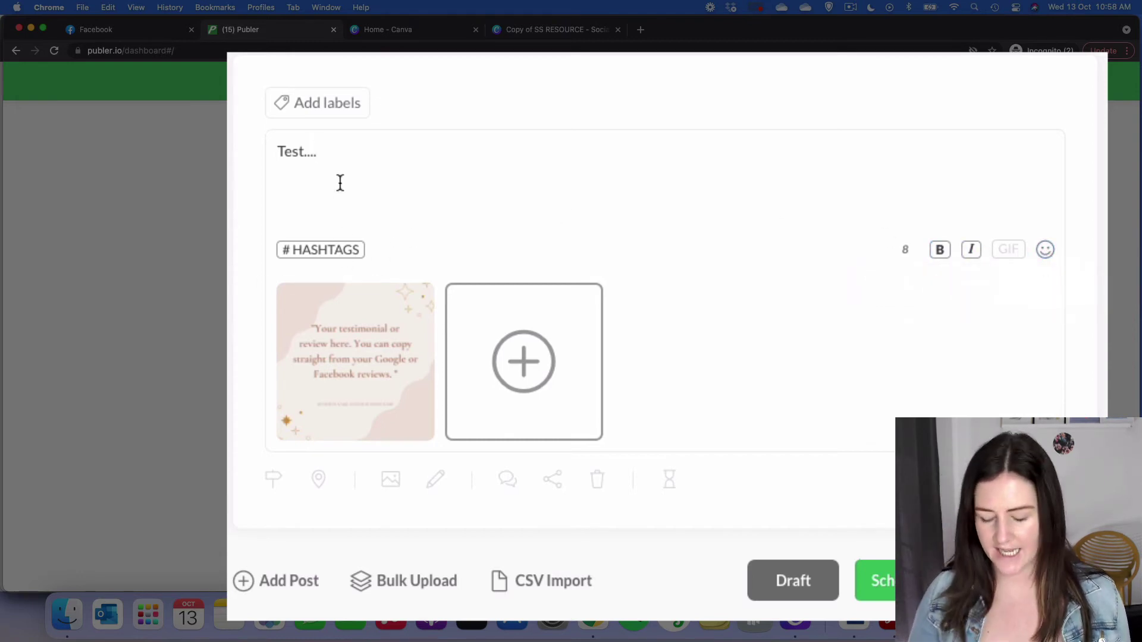
Add blank lines below the 'Test....' caption, check hashtag suggestions, and save as draft.
key("Return")
key("Return")
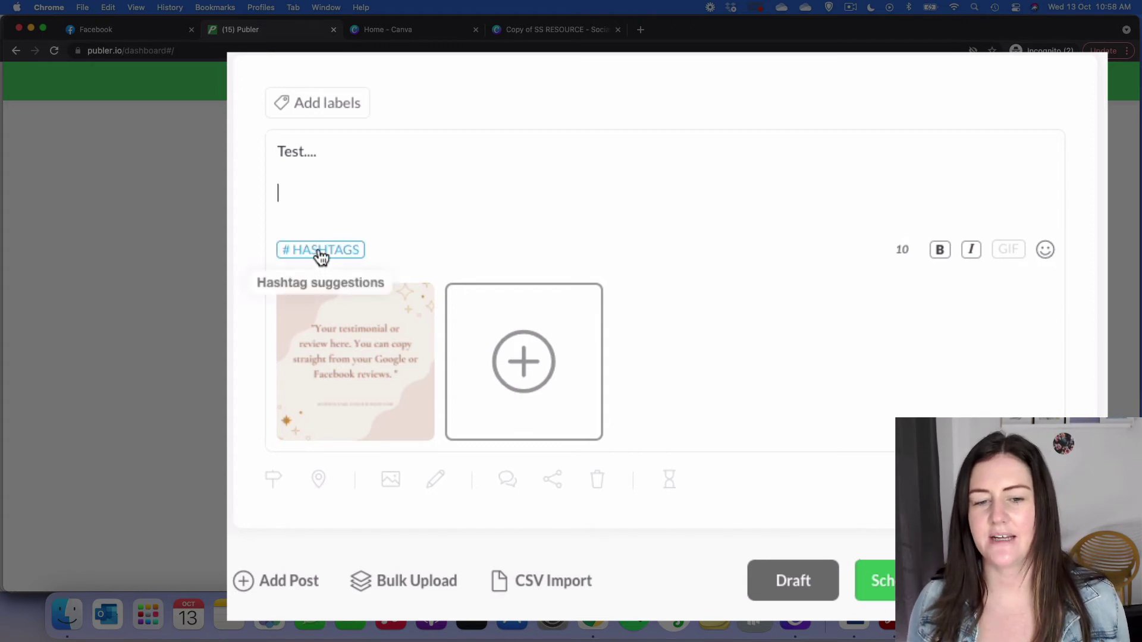
left_click(321, 258)
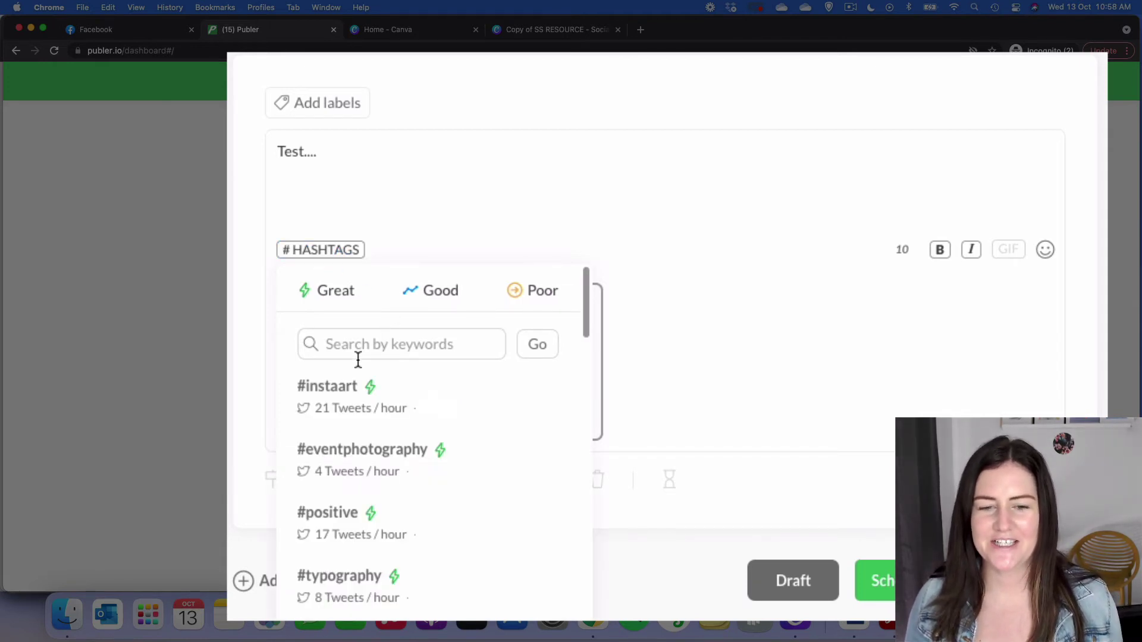
scroll(423, 459, "down", 3)
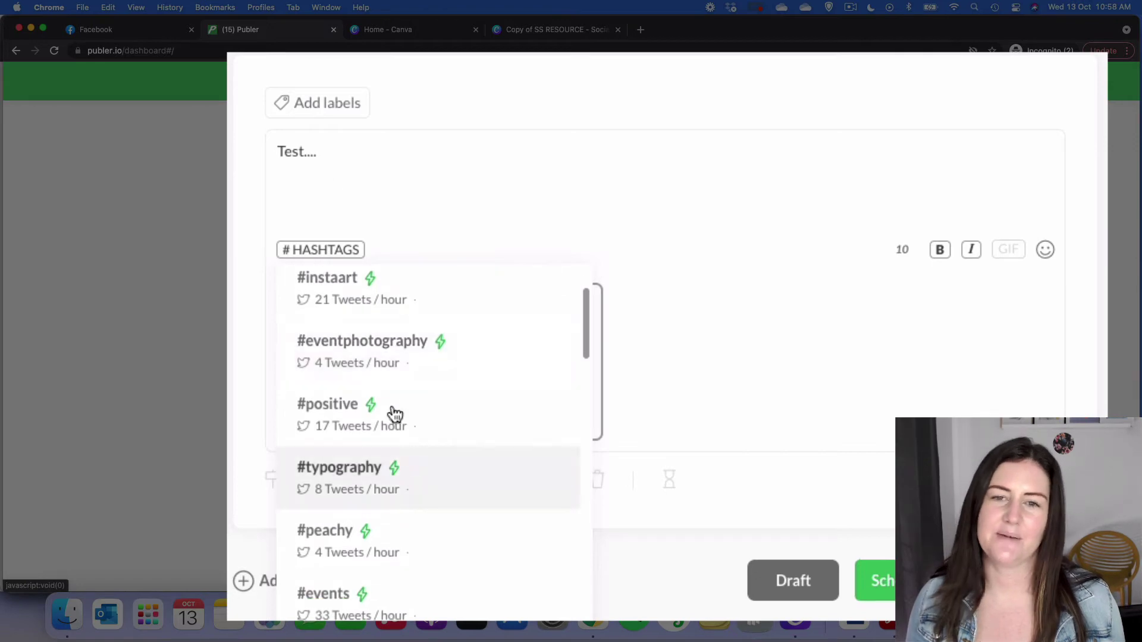
left_click(349, 192)
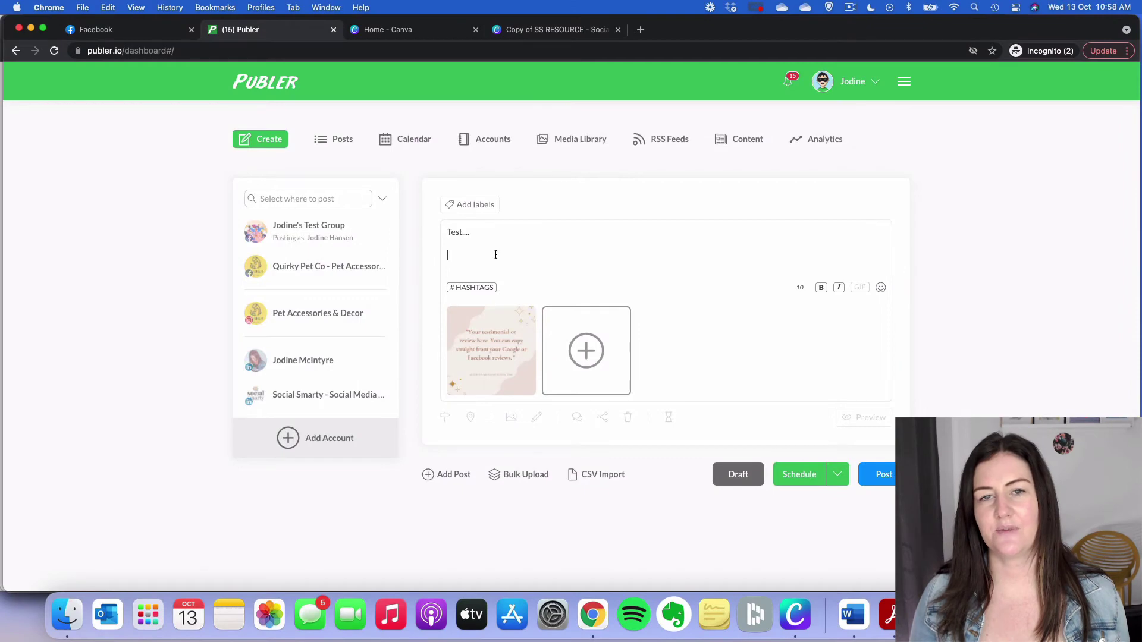
left_click(495, 255)
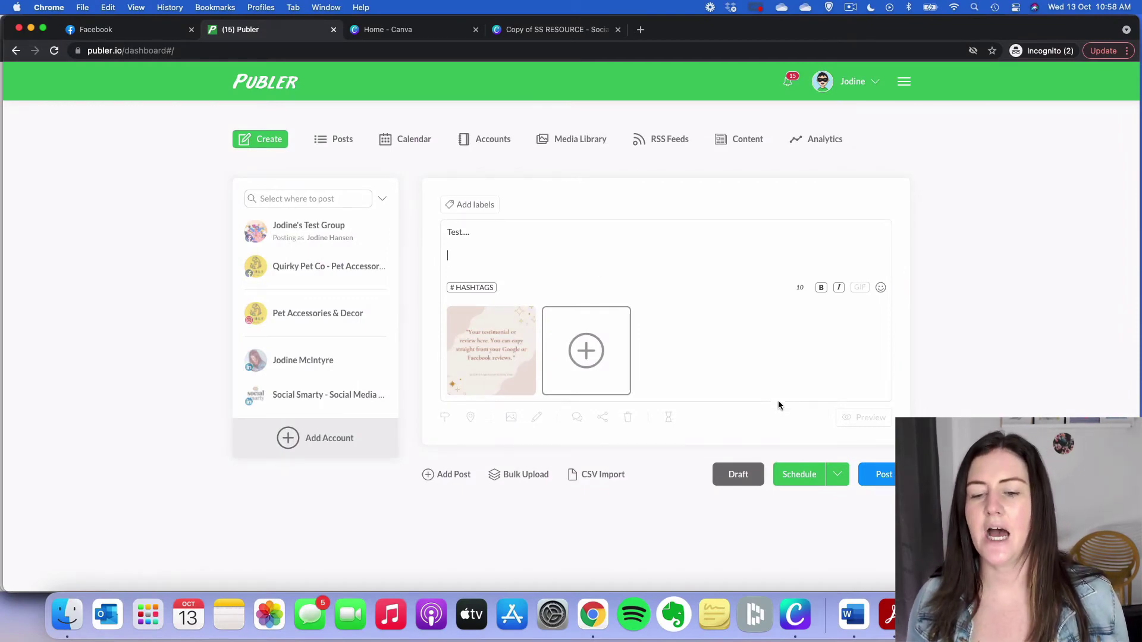
left_click(738, 475)
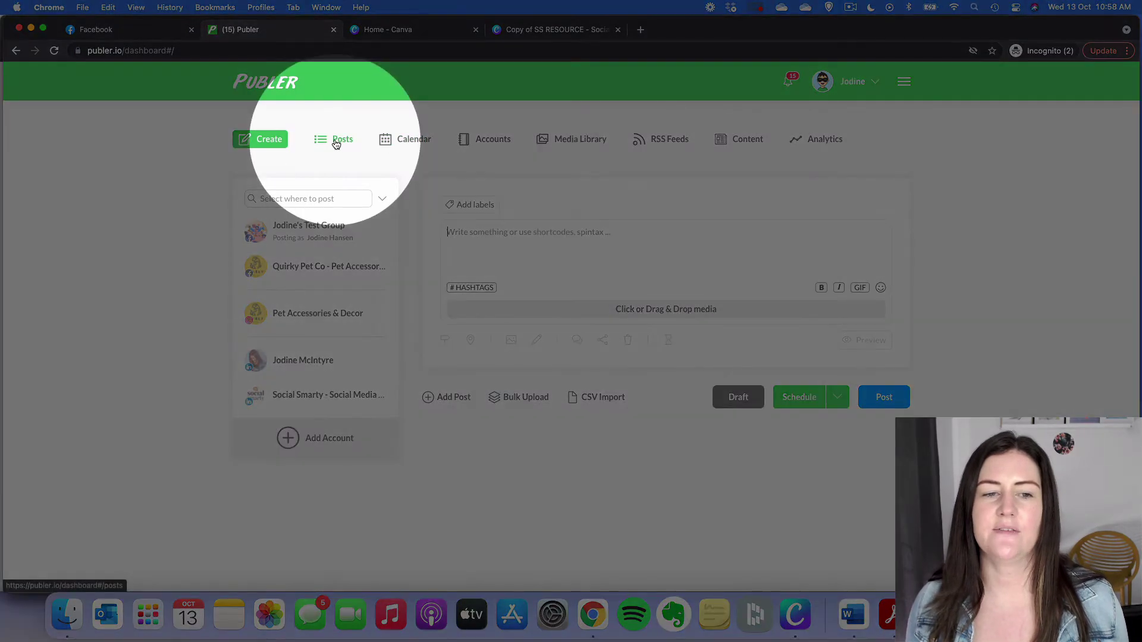
Reuse the testimonial draft from the Drafts-filtered Posts list, choosing not to delete it.
left_click(339, 140)
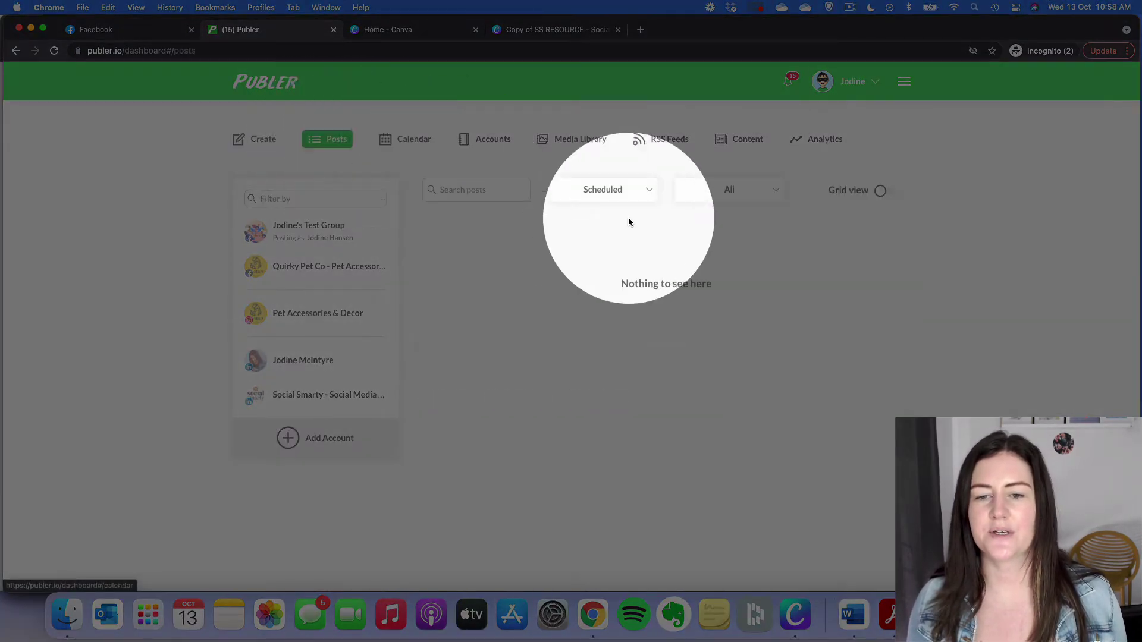
left_click(623, 193)
left_click(577, 278)
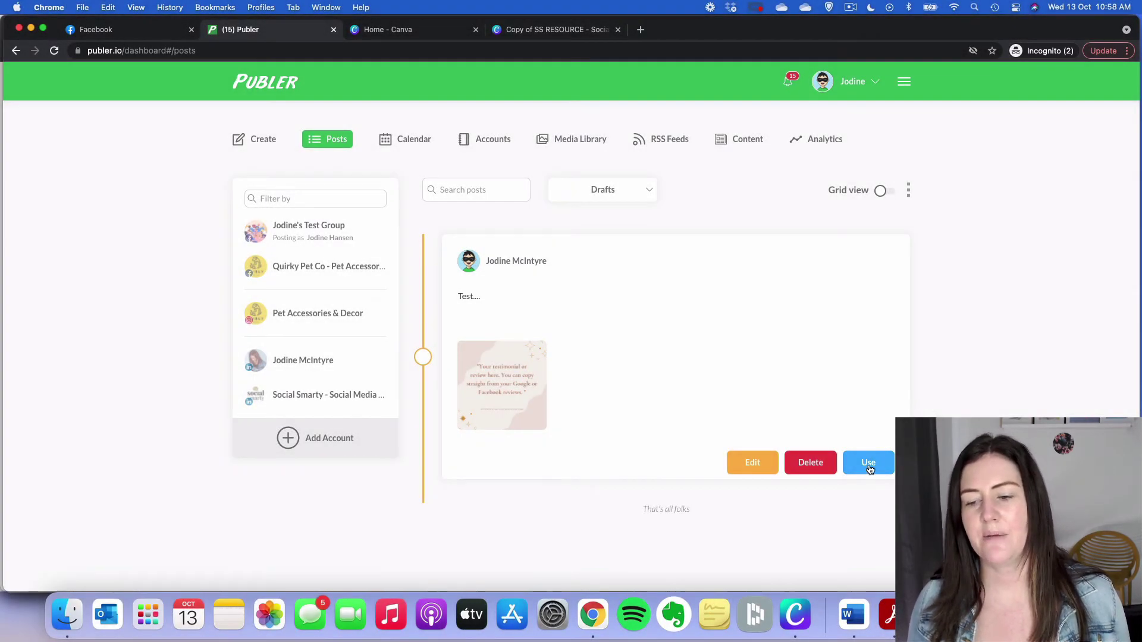
left_click(868, 465)
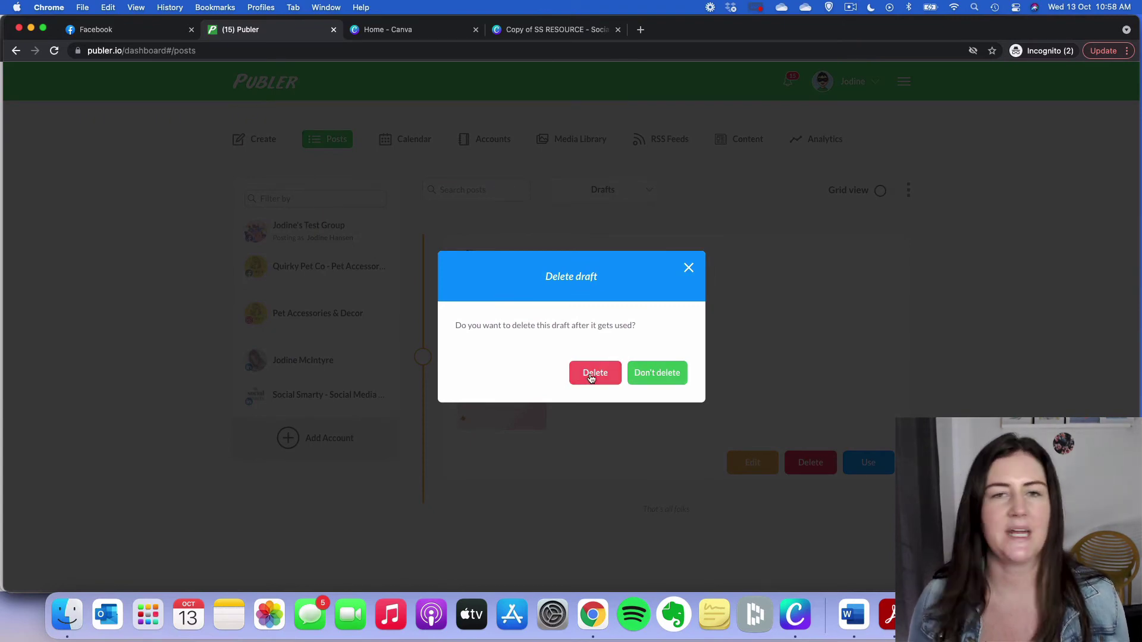
left_click(648, 371)
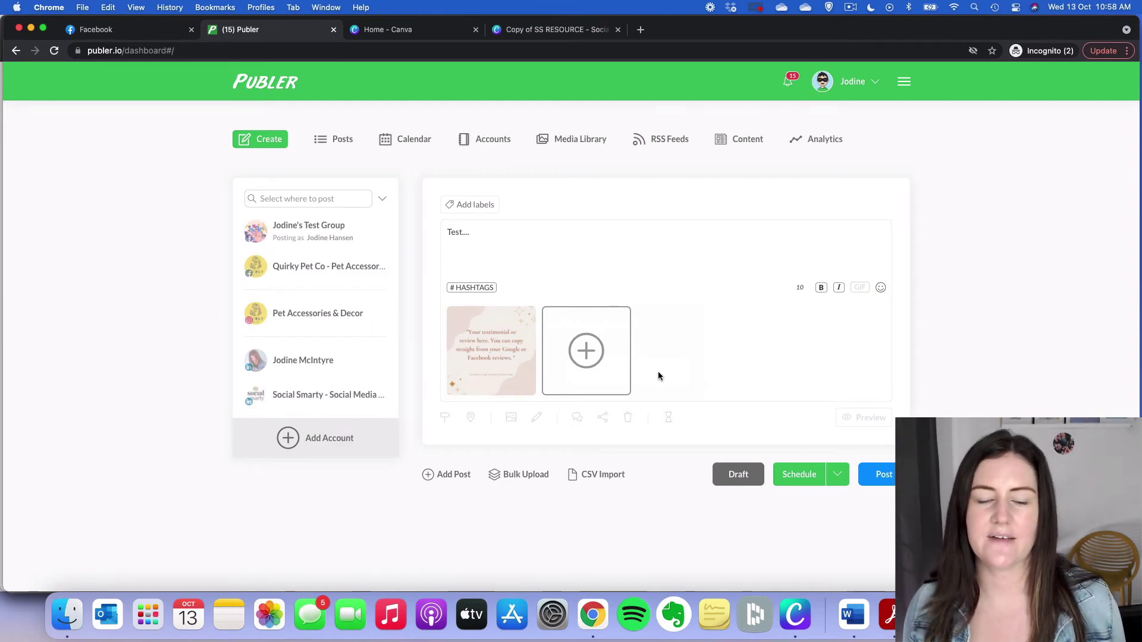
Select the Facebook test group, Quirky Pet Co, Pet Accessories & Decor, and both LinkedIn accounts.
left_click(272, 272)
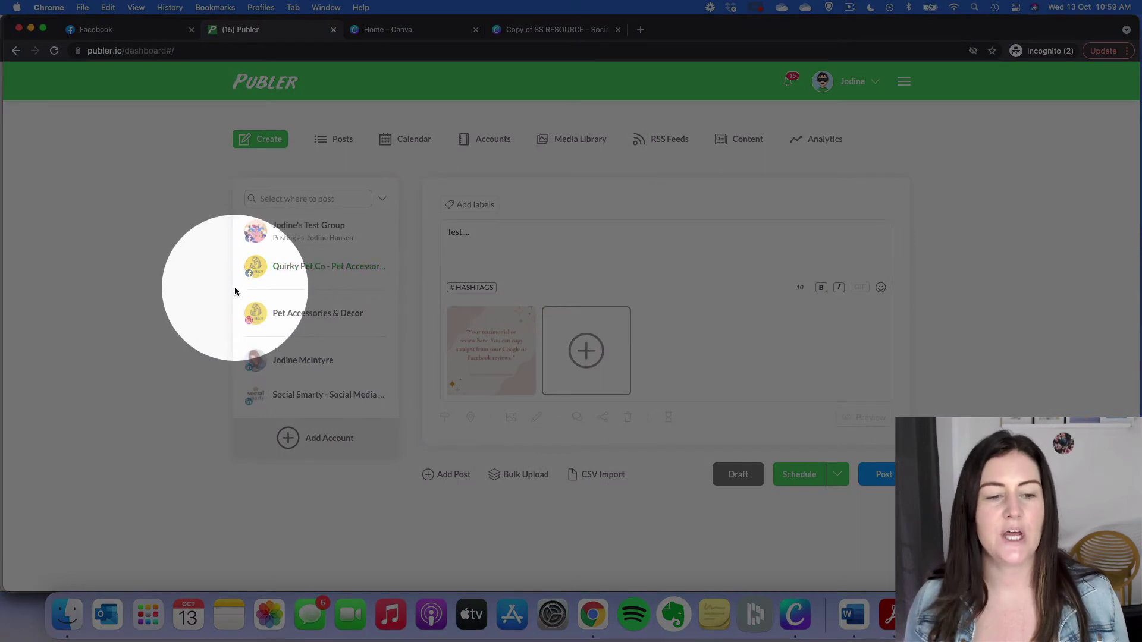
left_click(258, 234)
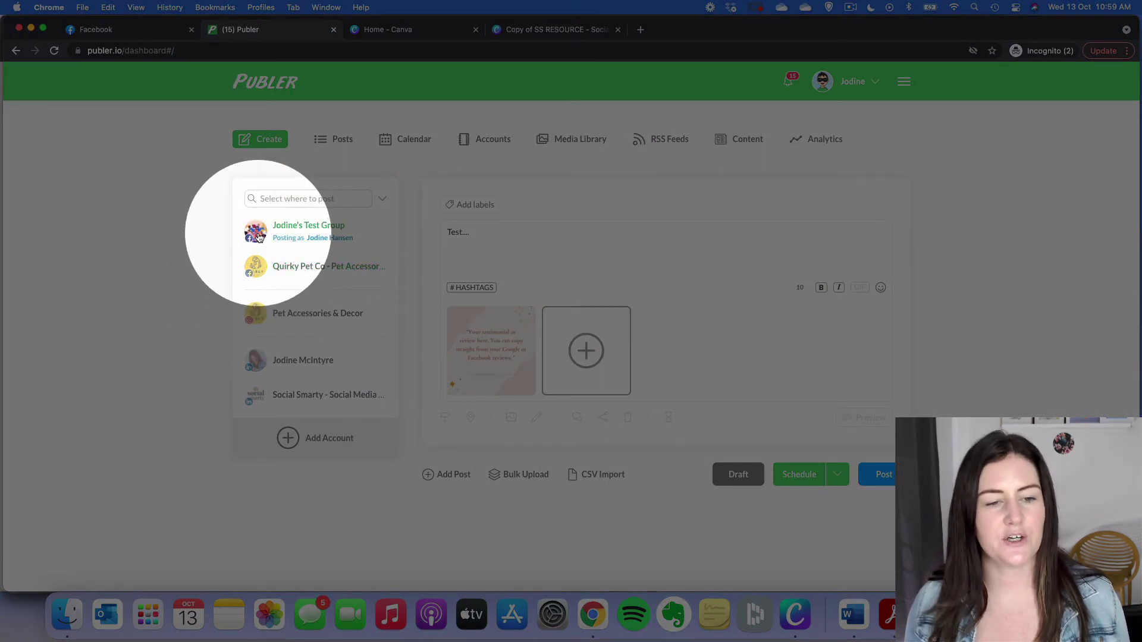
left_click(262, 272)
left_click(259, 314)
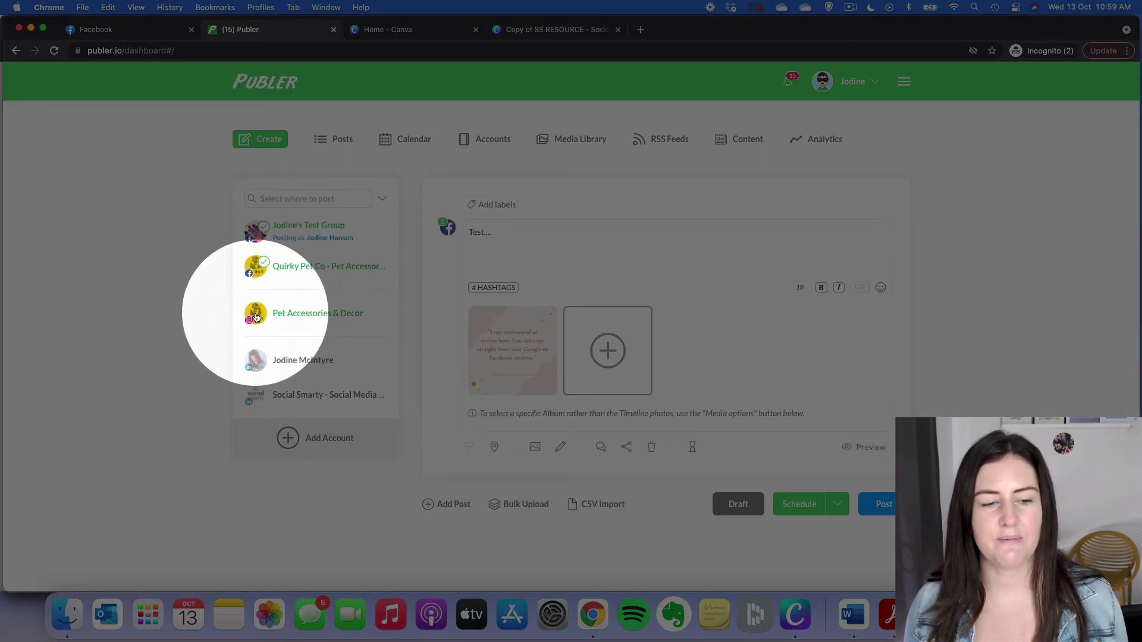
left_click(261, 362)
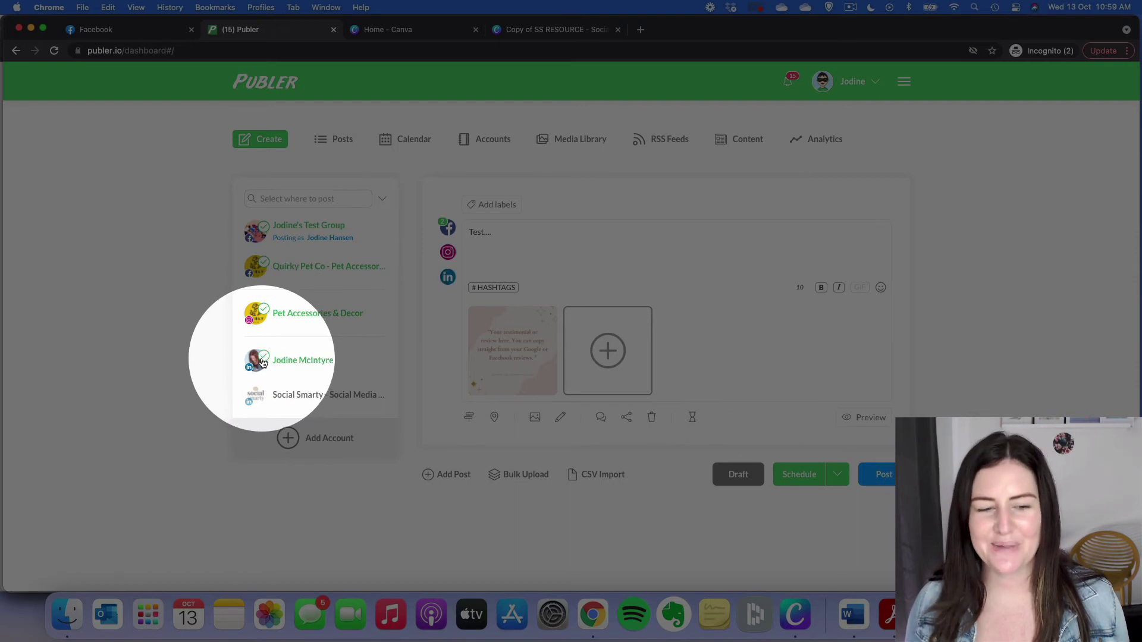
left_click(259, 400)
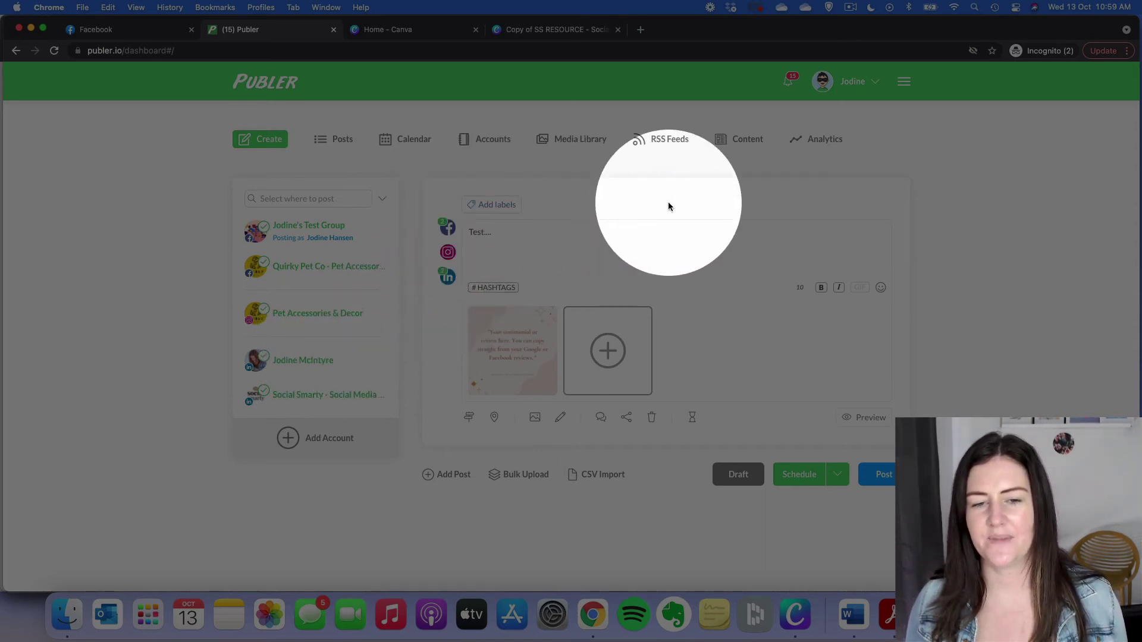
mouse_move(470, 417)
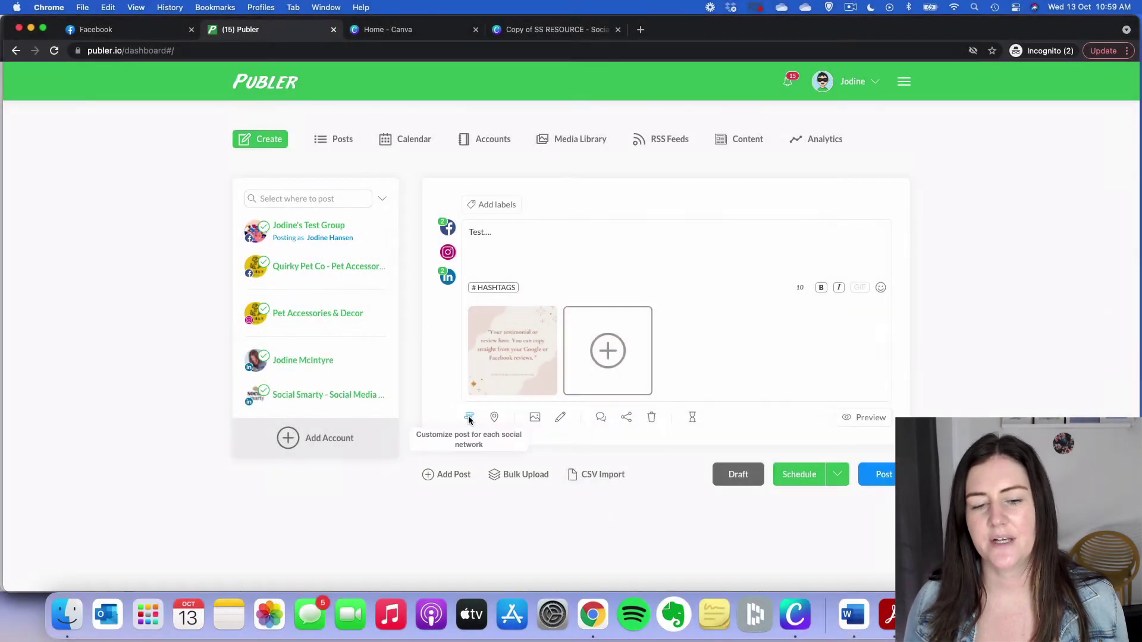
left_click(469, 416)
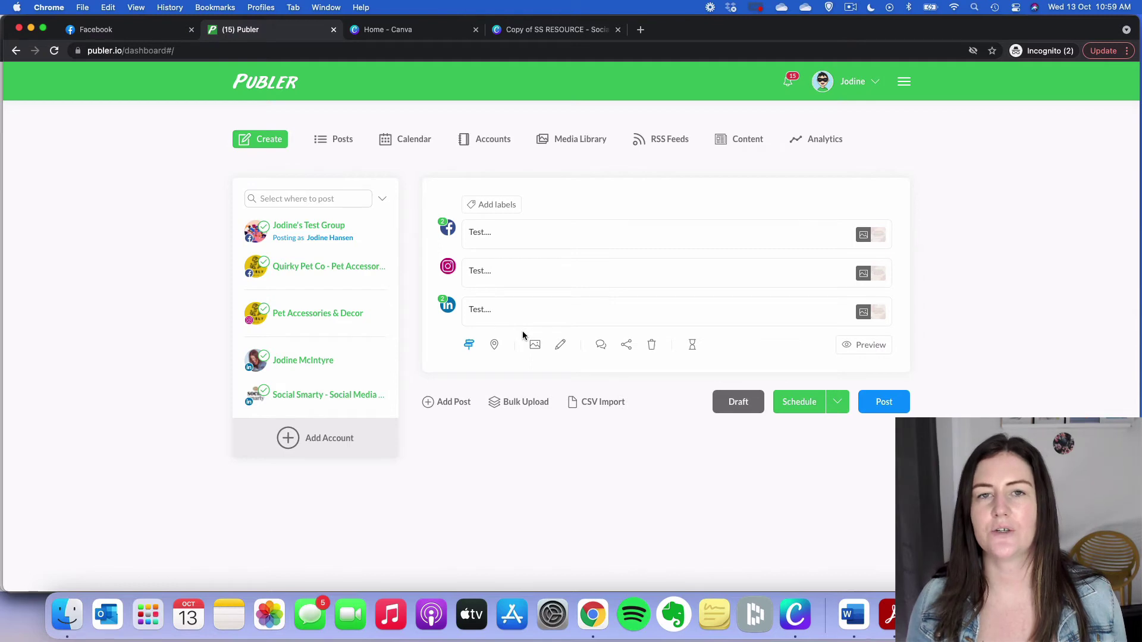
left_click(503, 232)
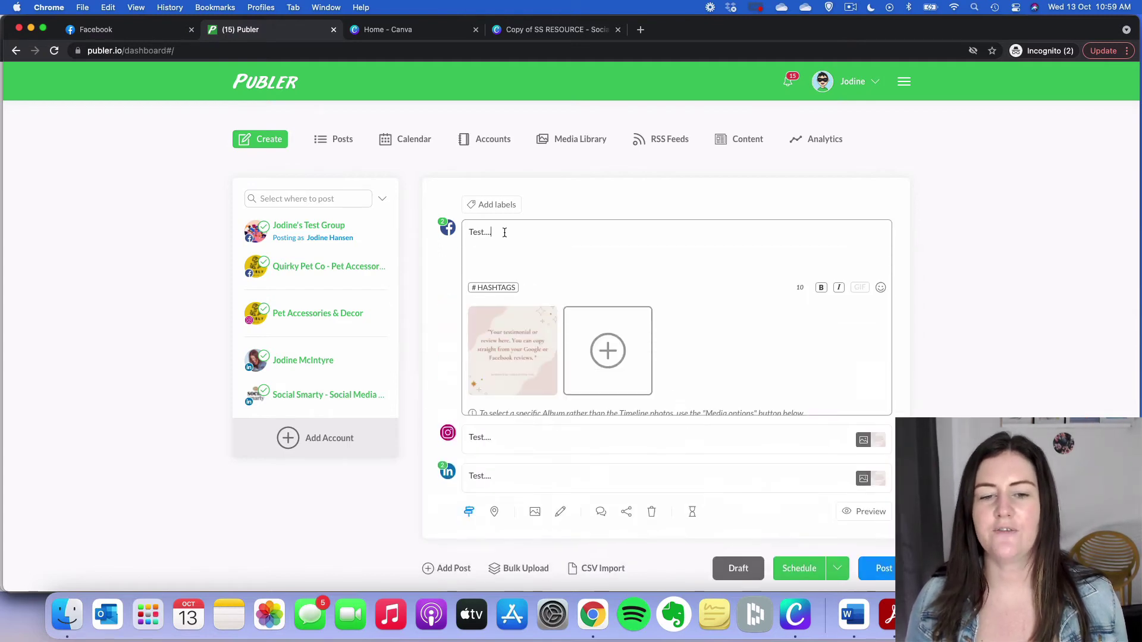
key("Return")
key("Return")
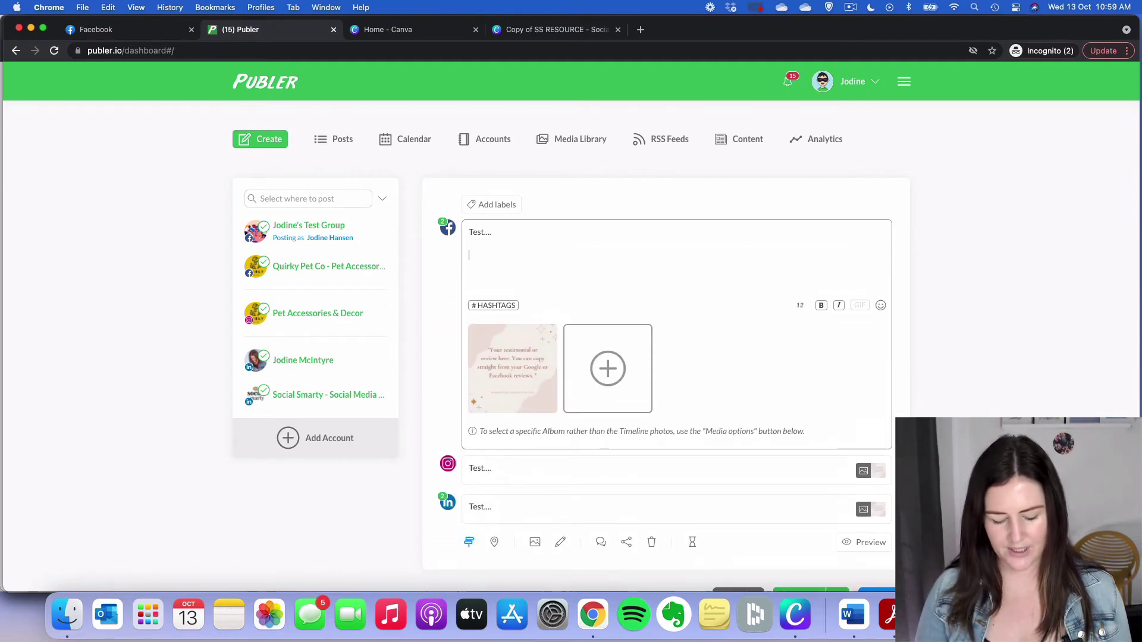
type("www")
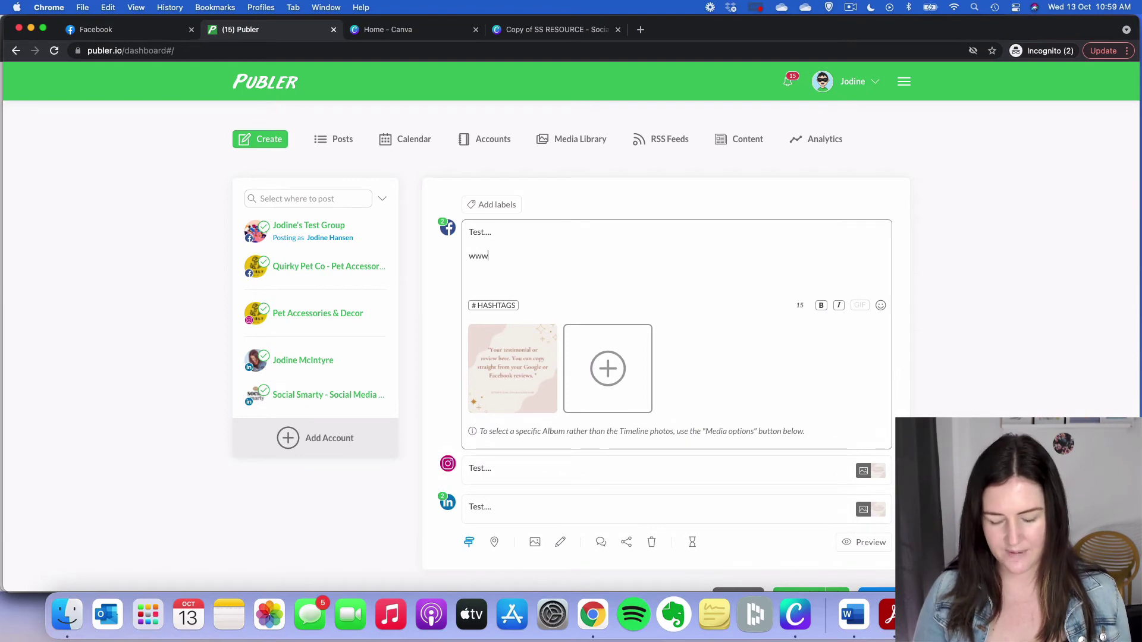
type("..")
scroll(509, 375, "down", 2)
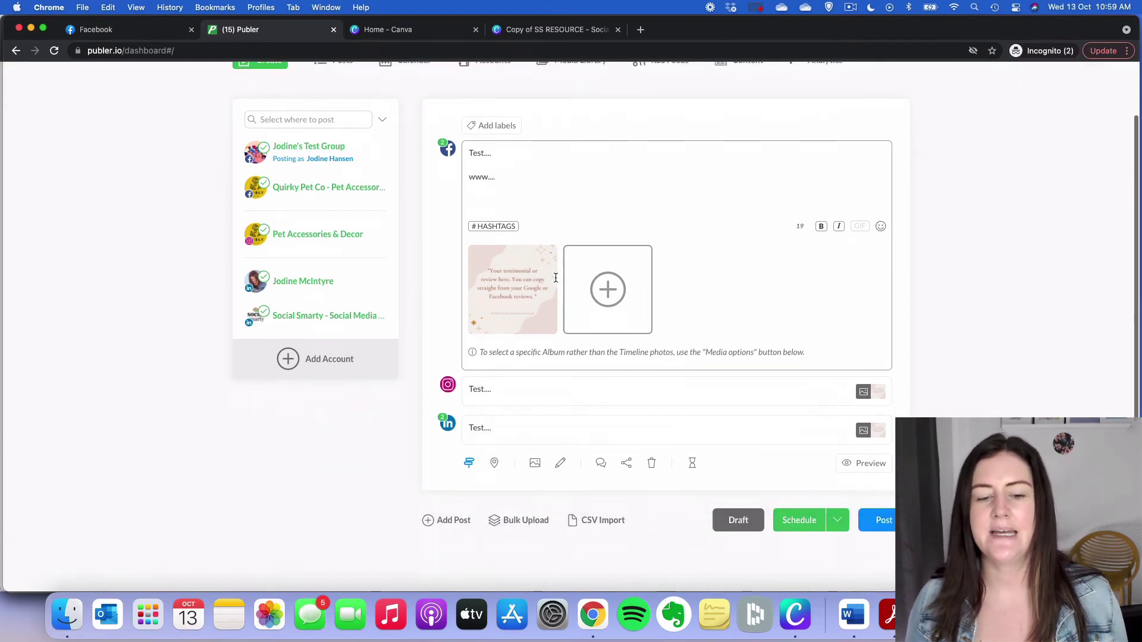
Add the 'Click on the link in my bio..' line to the Instagram version.
left_click(505, 377)
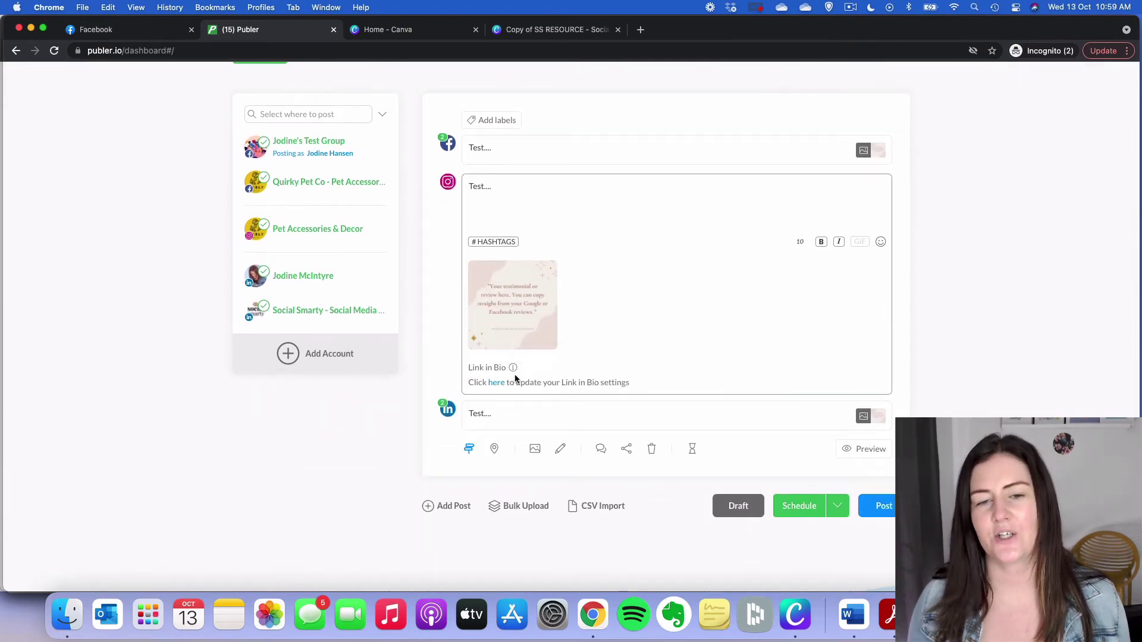
key("Return")
key("Return")
type("Click on the link in my bio...")
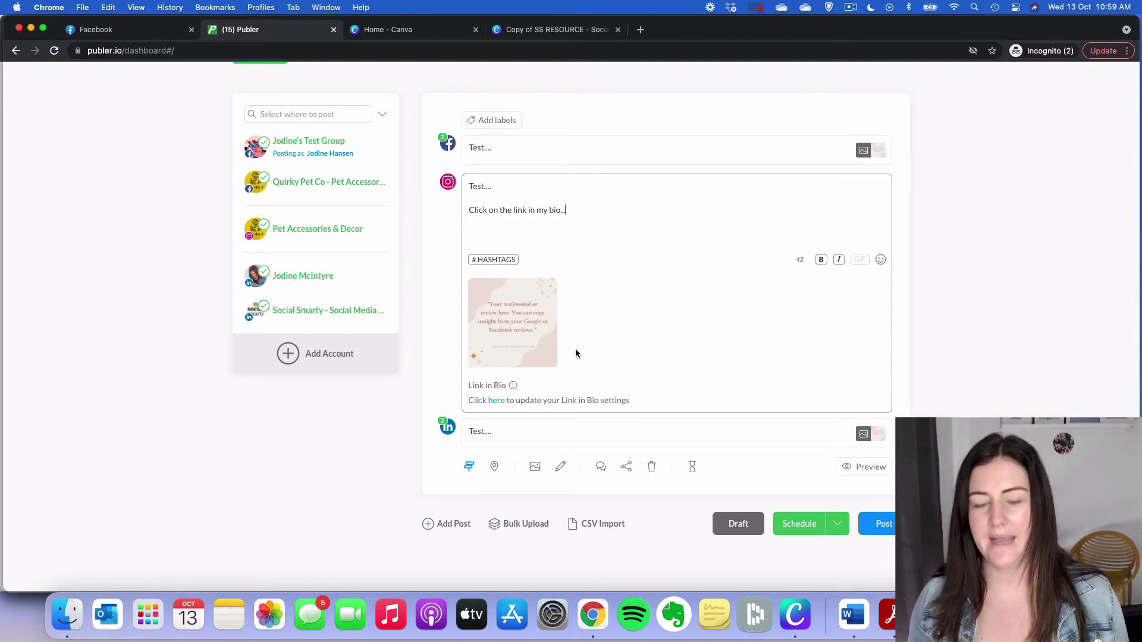
key("Return")
key("Return")
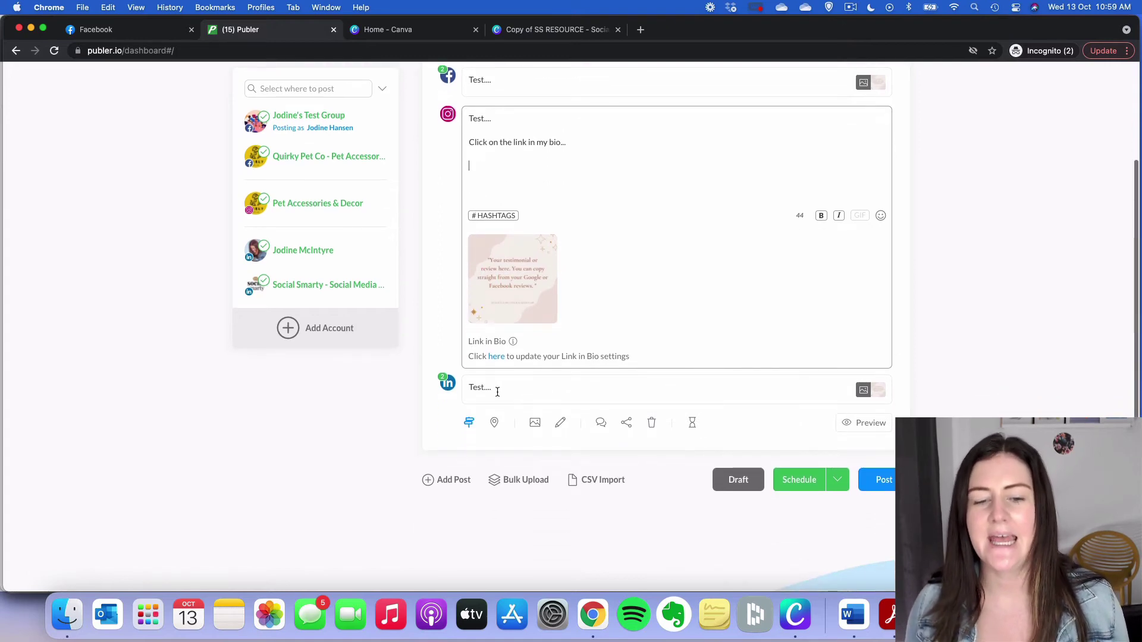
left_click(496, 391)
key("Return")
key("Return")
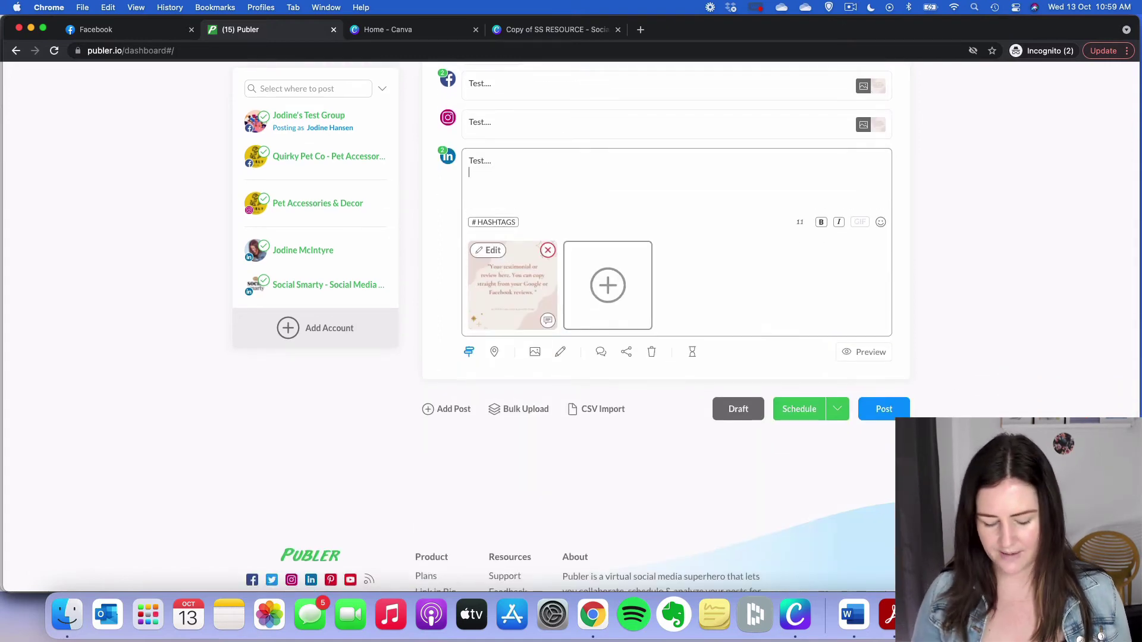
type("www")
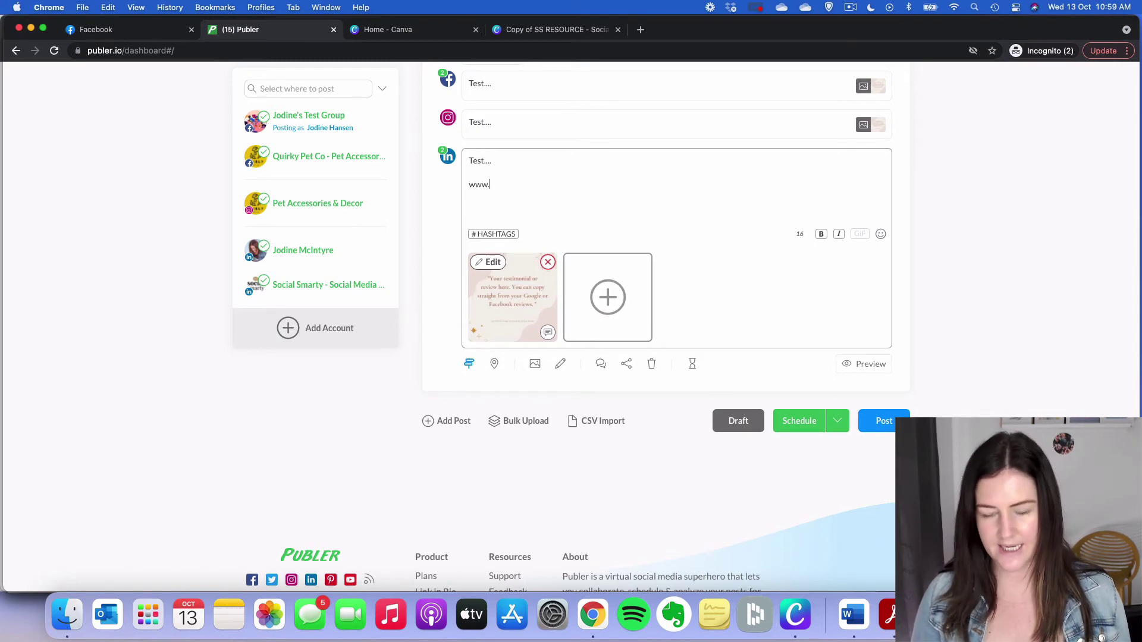
type(".")
key("Return")
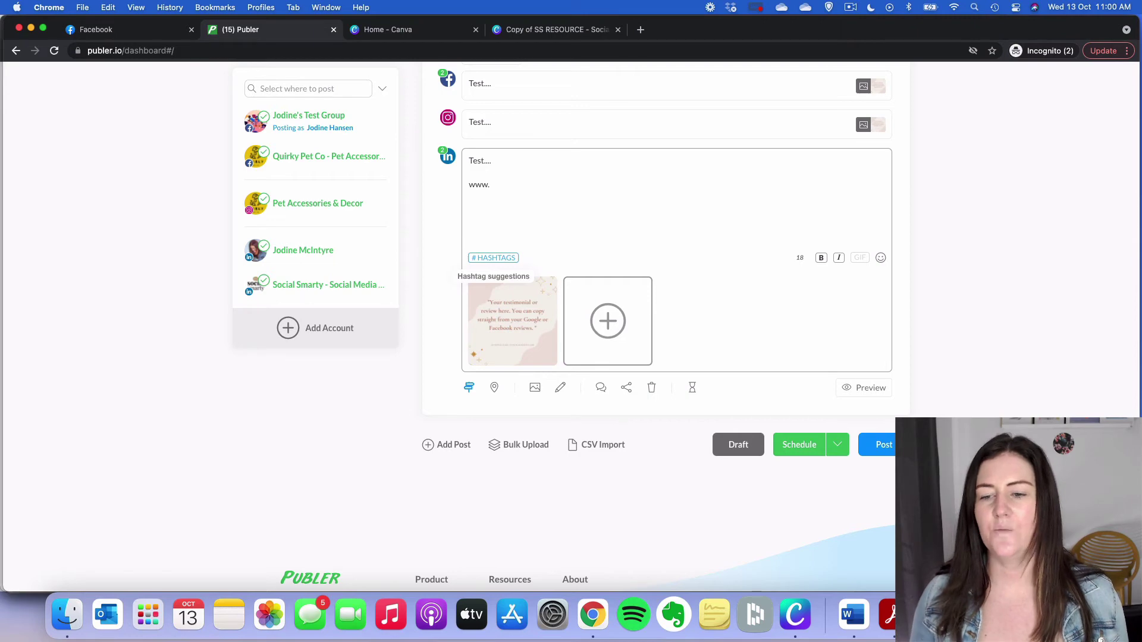
scroll(523, 219, "up", 2)
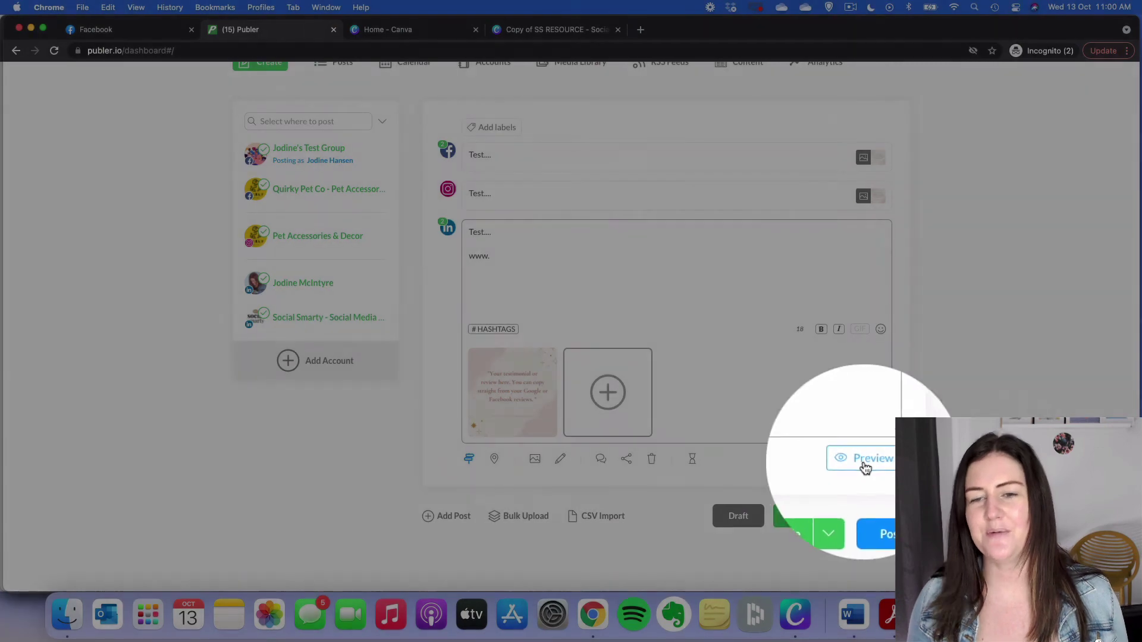
Preview the post and compare its mobile and desktop layouts.
left_click(864, 465)
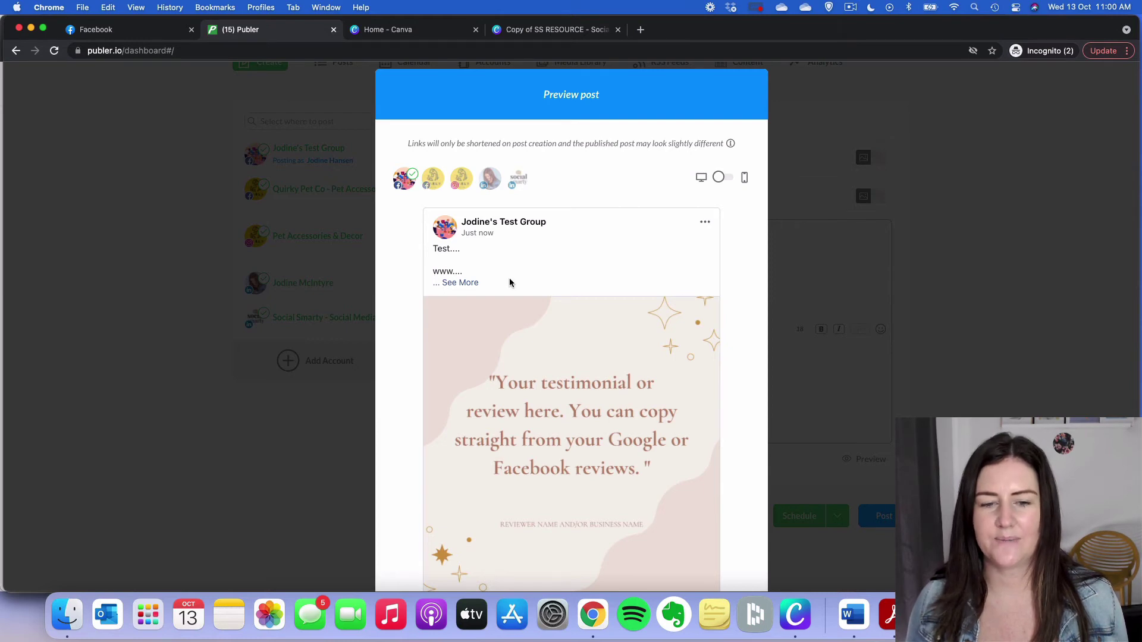
scroll(510, 282, "down", 2)
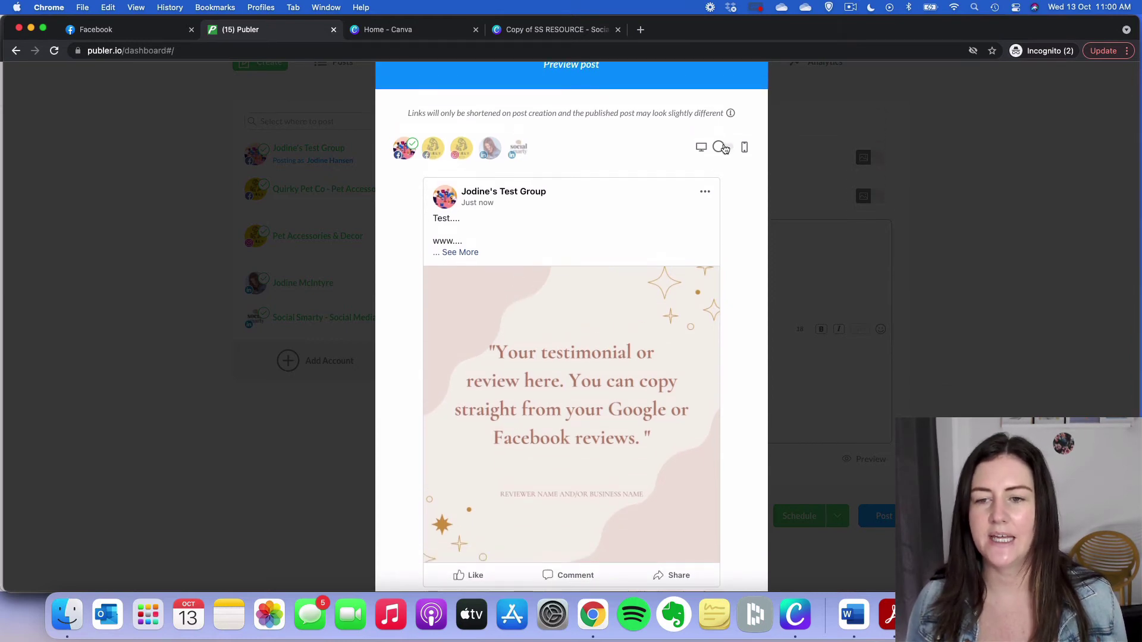
left_click(722, 147)
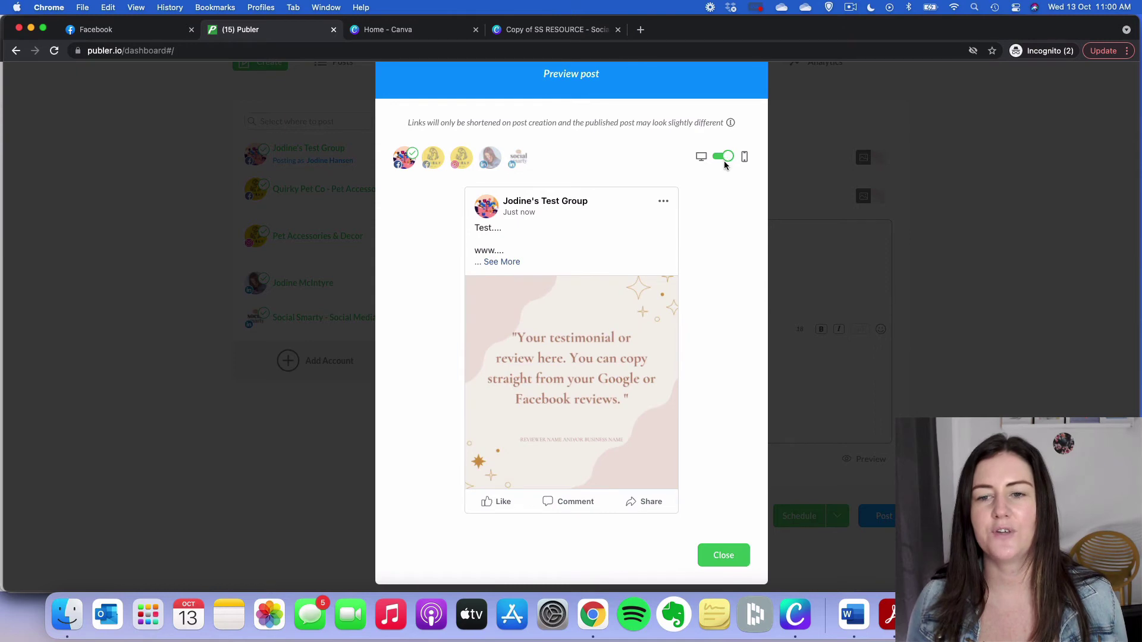
left_click(724, 158)
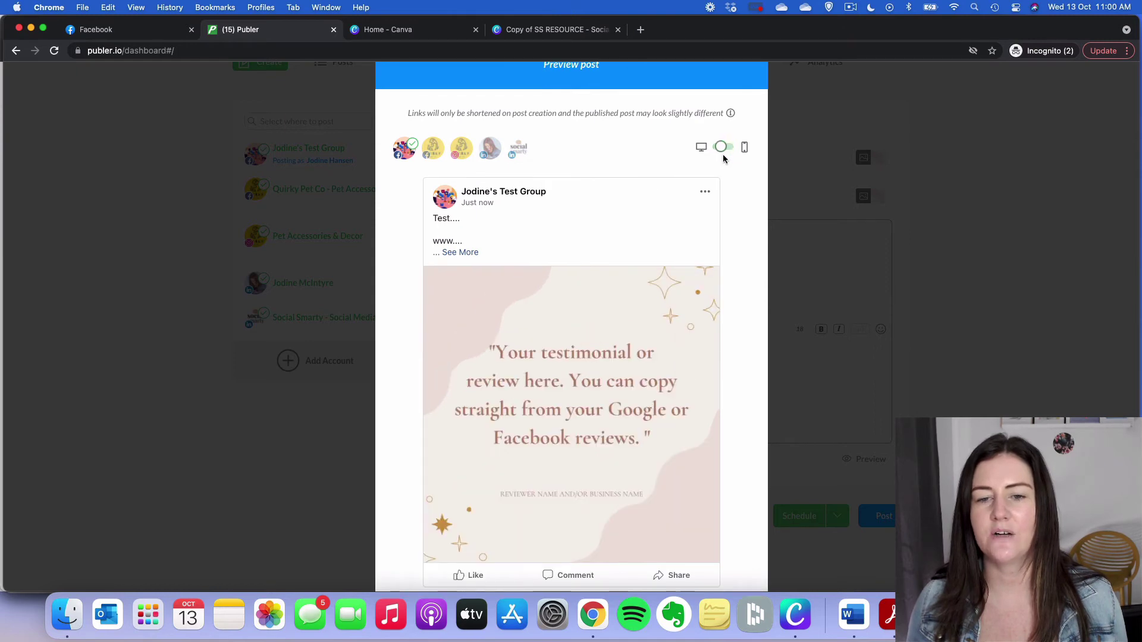
Preview the Quirky Pet Co, Instagram, personal and Social Smarty versions in mobile layout, then close the preview.
left_click(435, 149)
left_click(464, 150)
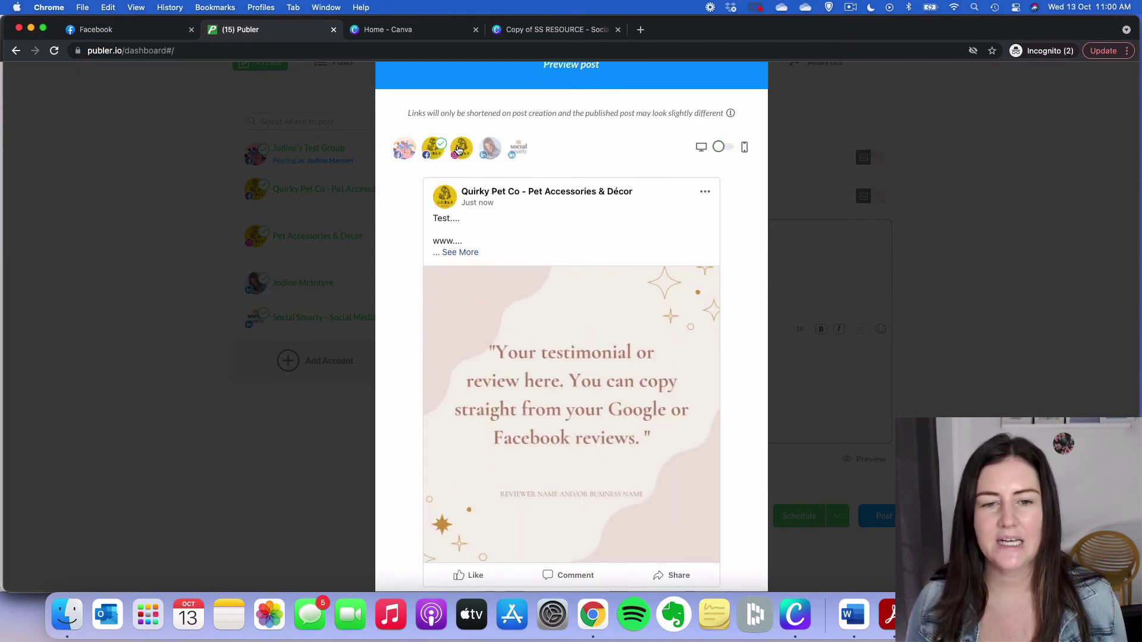
left_click(492, 150)
left_click(519, 152)
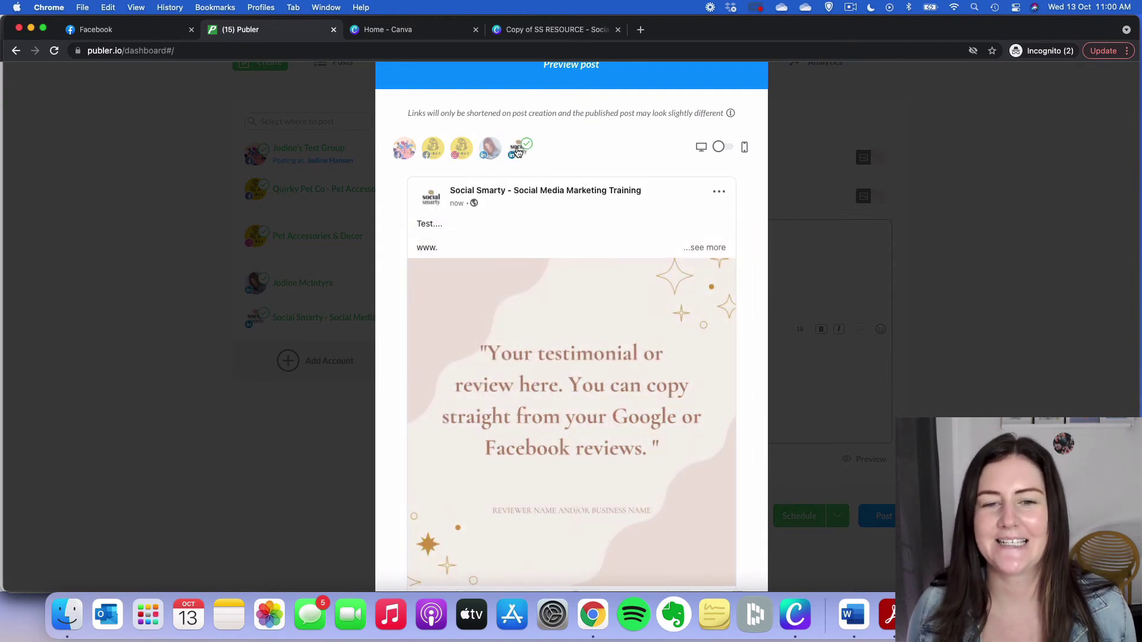
scroll(517, 152, "down", 1)
scroll(517, 152, "down", 2)
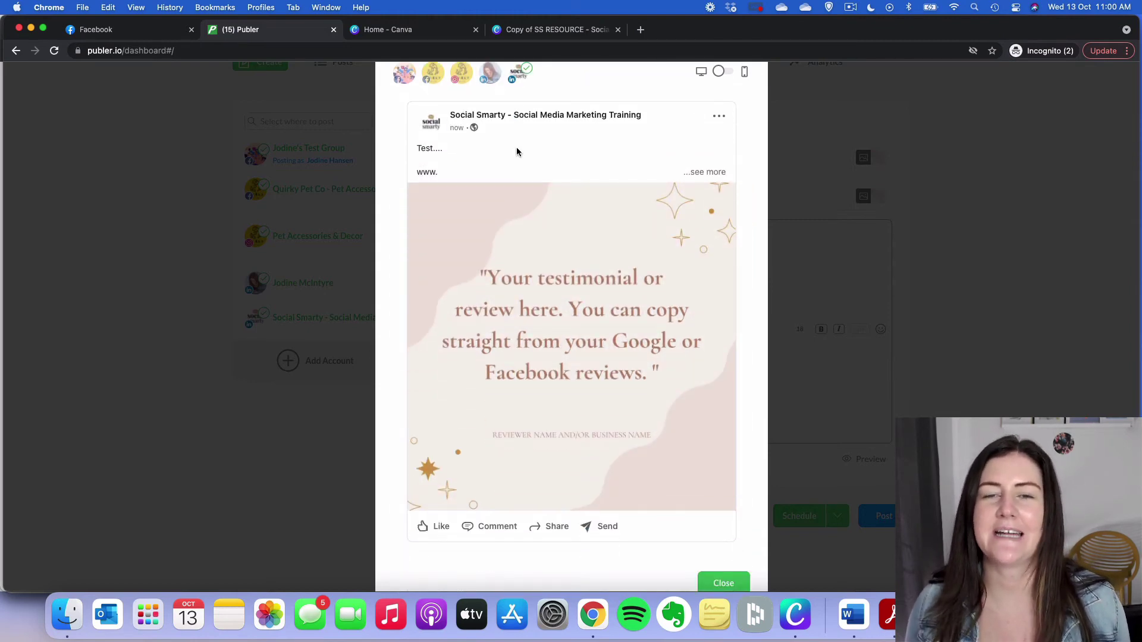
left_click(719, 71)
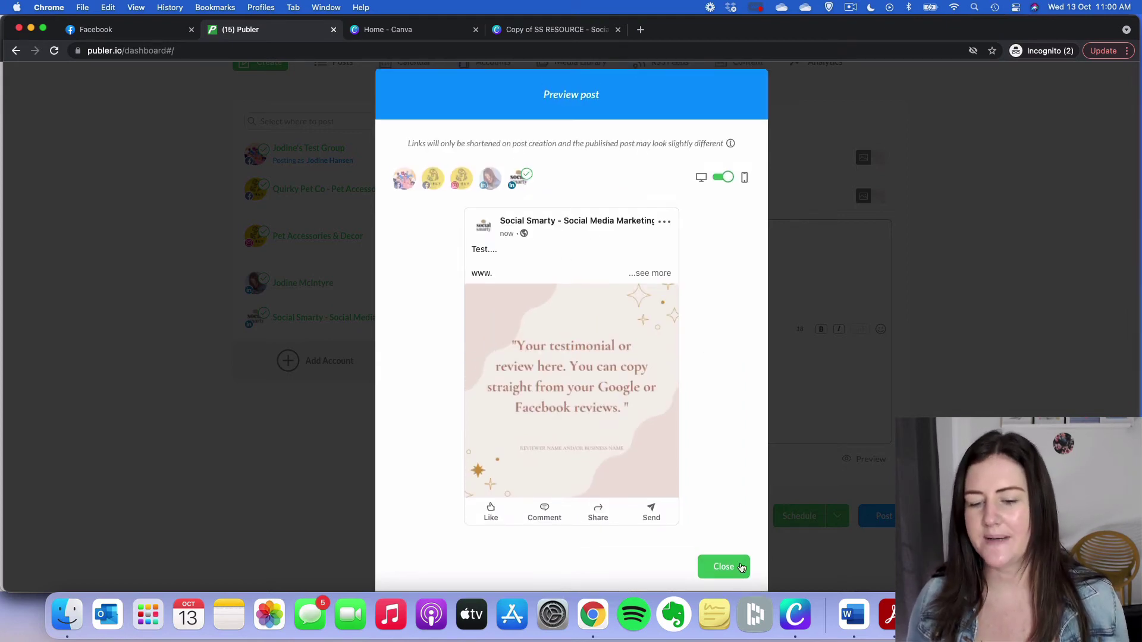
left_click(723, 568)
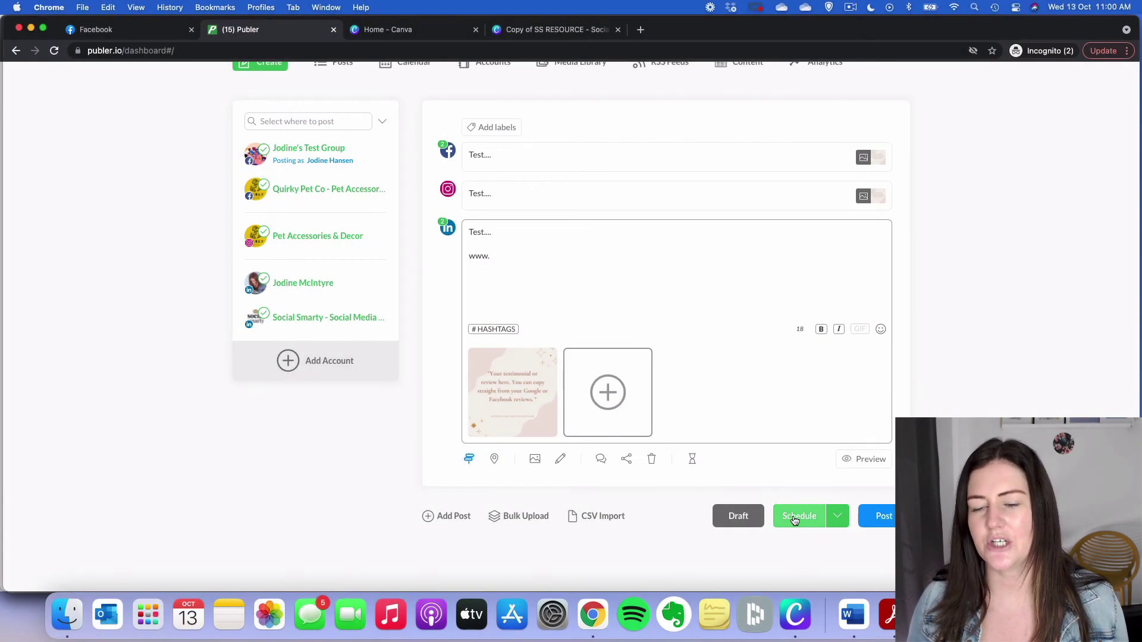
Open the date picker, back out, and look at the other scheduling options.
left_click(795, 520)
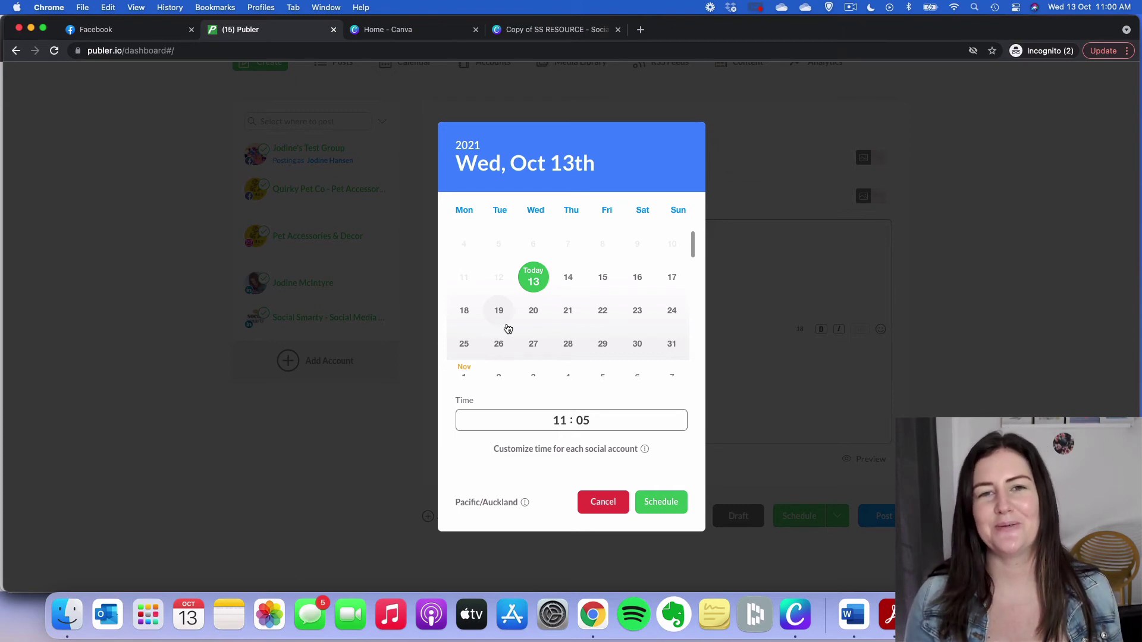
left_click(606, 502)
left_click(839, 517)
scroll(837, 500, "down", 2)
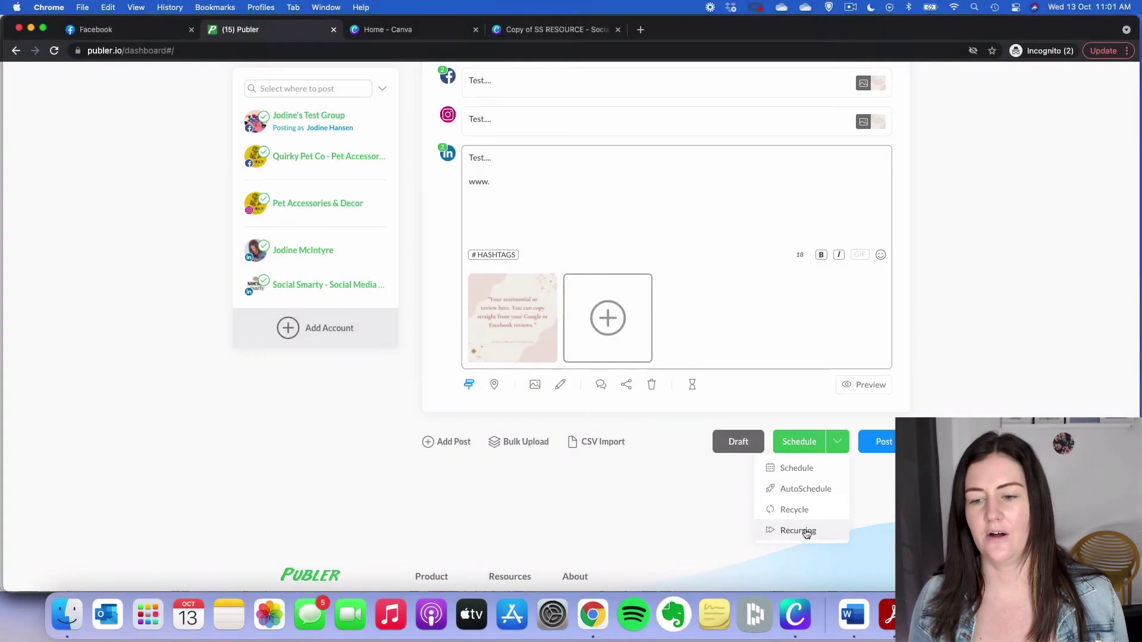
scroll(644, 510, "up", 3)
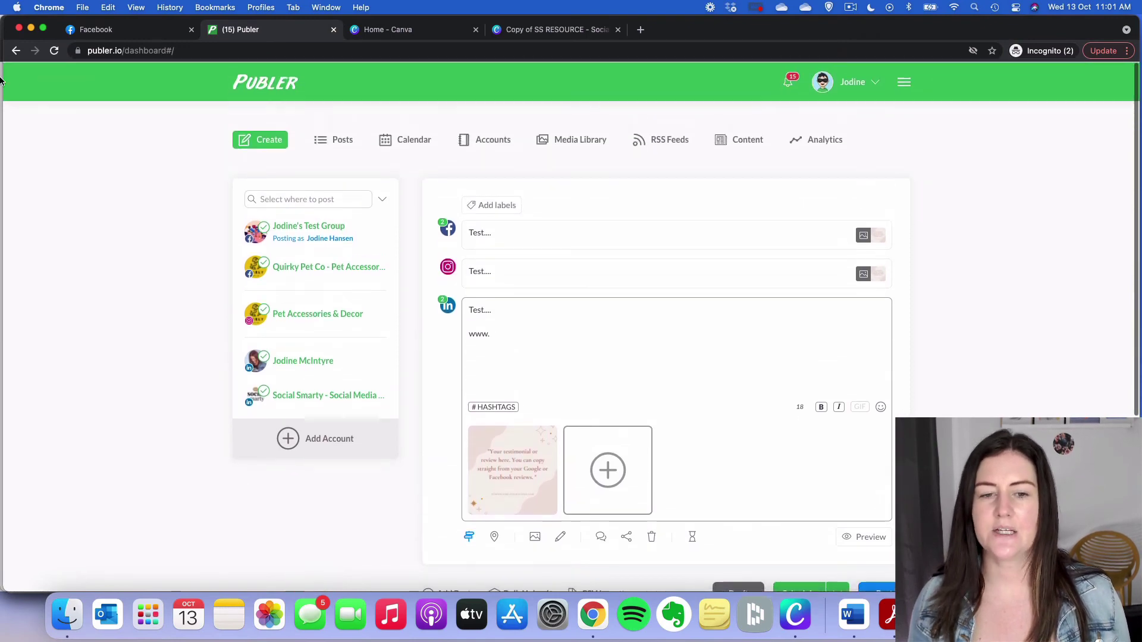
scroll(765, 306, "down", 3)
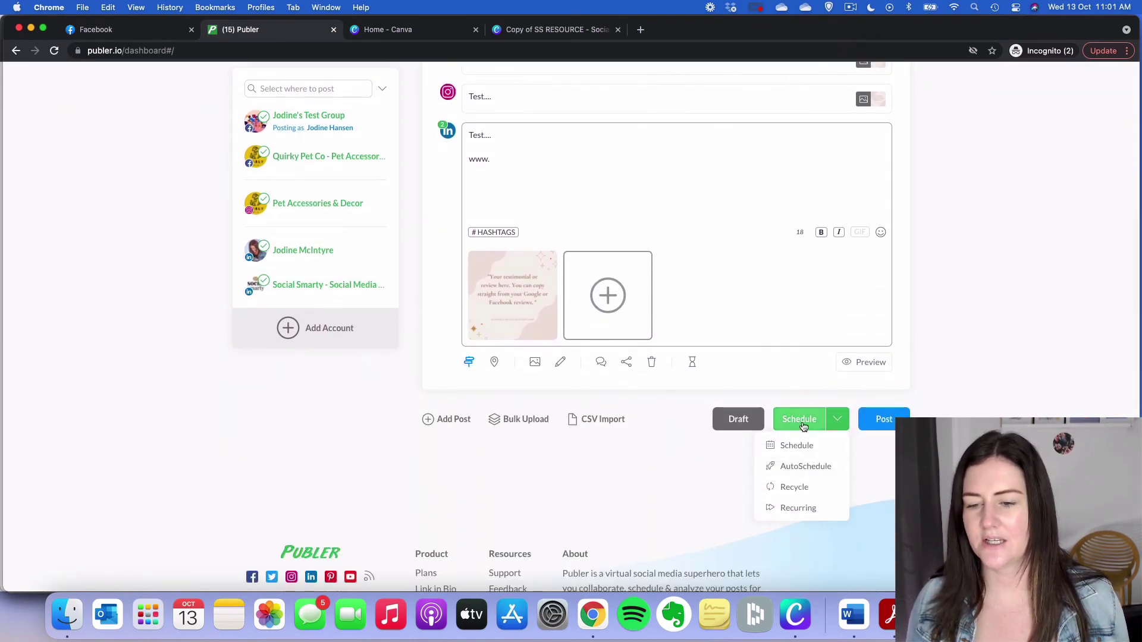
Schedule the post for Wednesday 20 October with the hour set to 08.
left_click(804, 425)
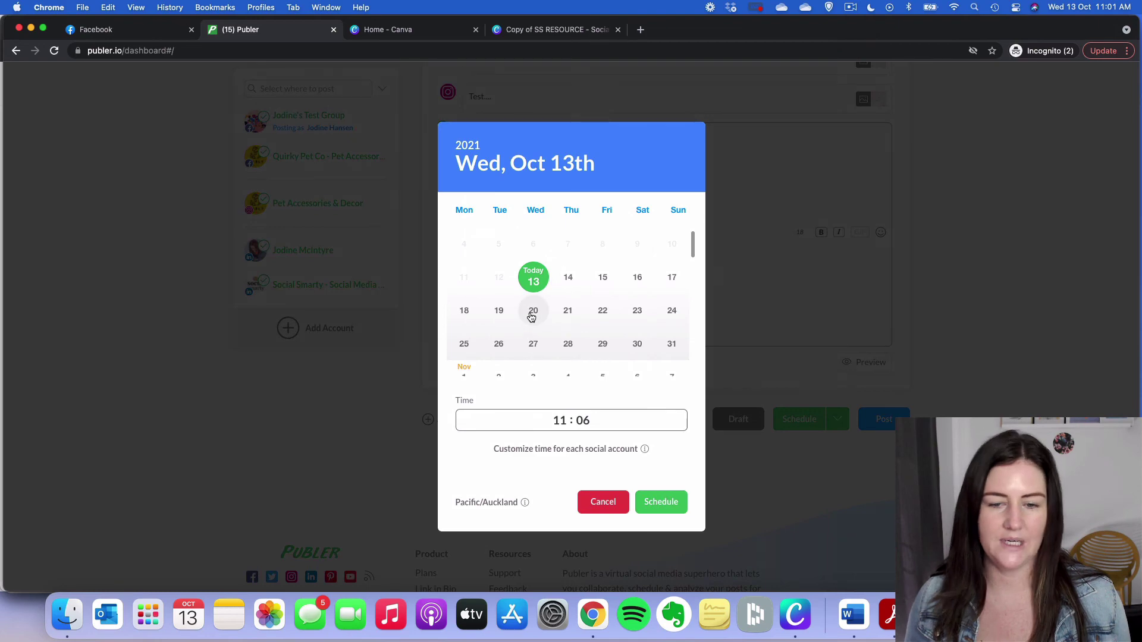
left_click(533, 312)
left_click(560, 420)
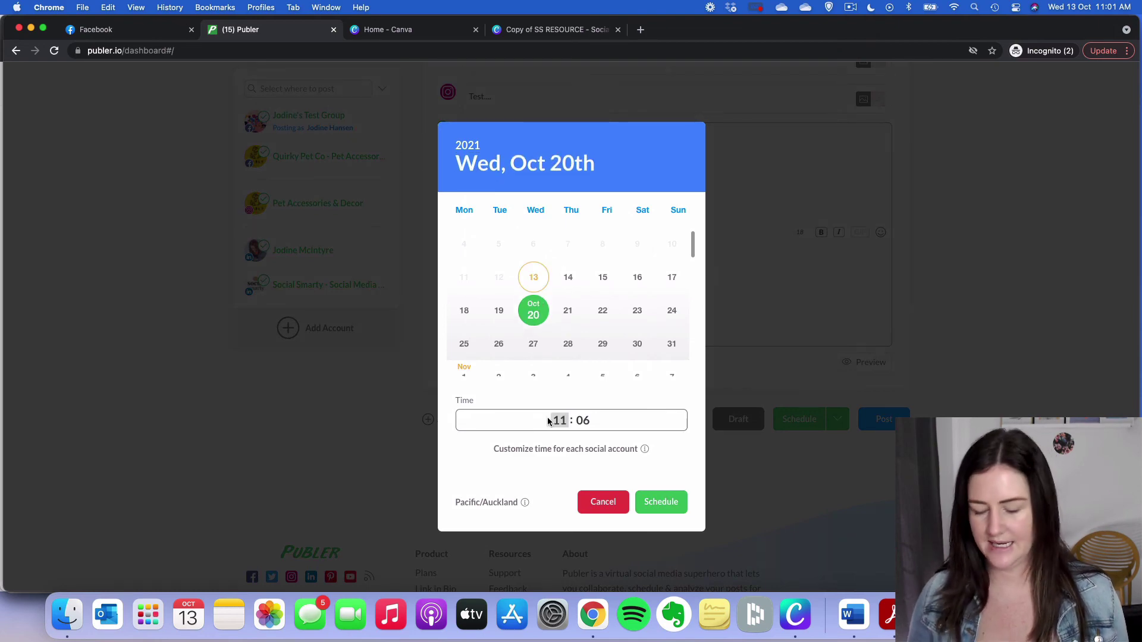
type("008")
left_click(686, 511)
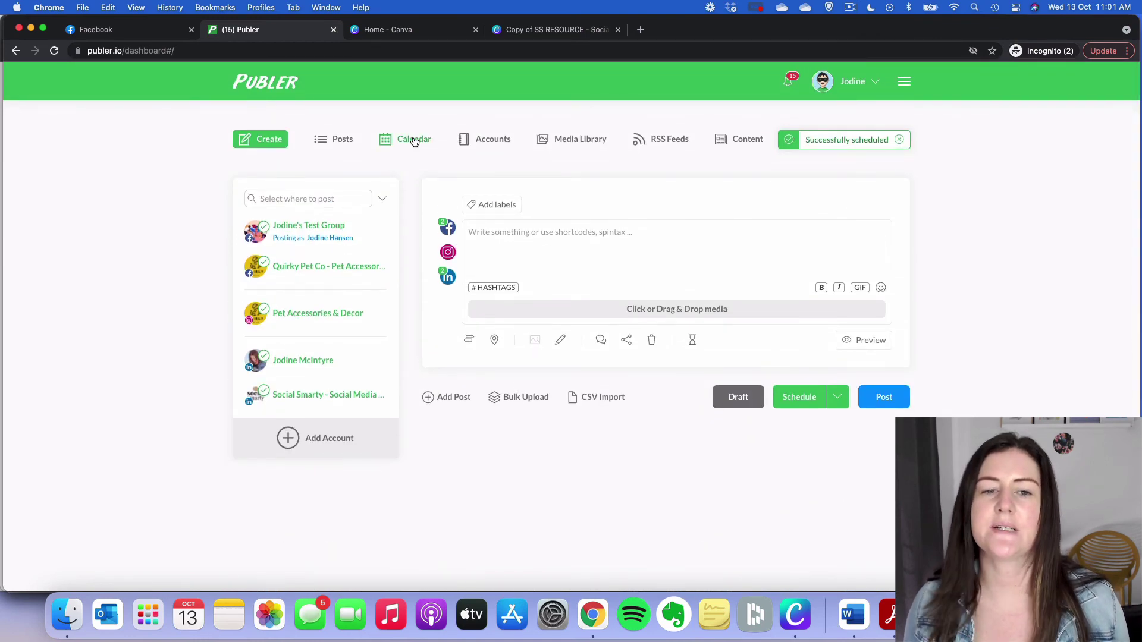
Show the 18–24 Oct calendar week, switch to Monthly, and filter to Pet Accessories & Decor.
left_click(404, 141)
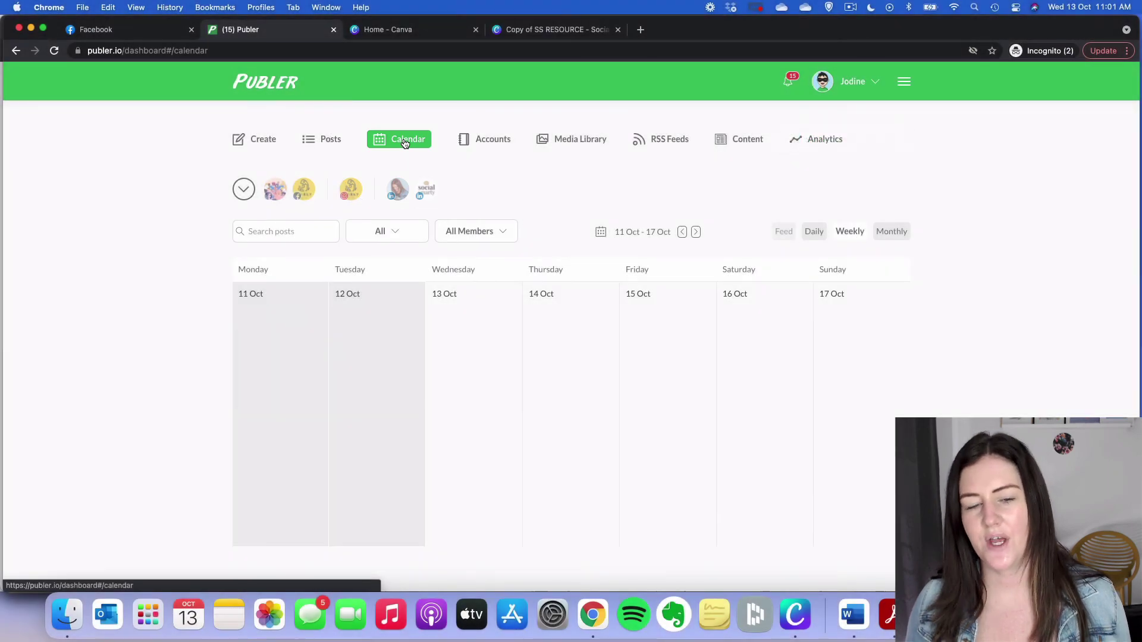
left_click(697, 232)
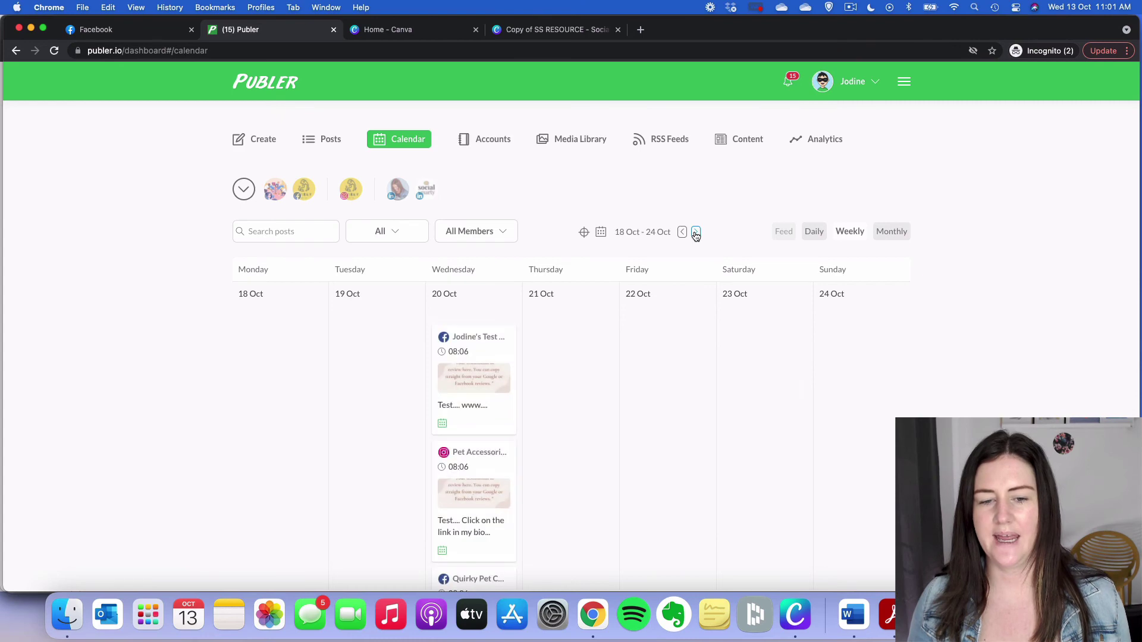
scroll(609, 363, "down", 2)
scroll(609, 363, "down", 2)
scroll(480, 276, "down", 3)
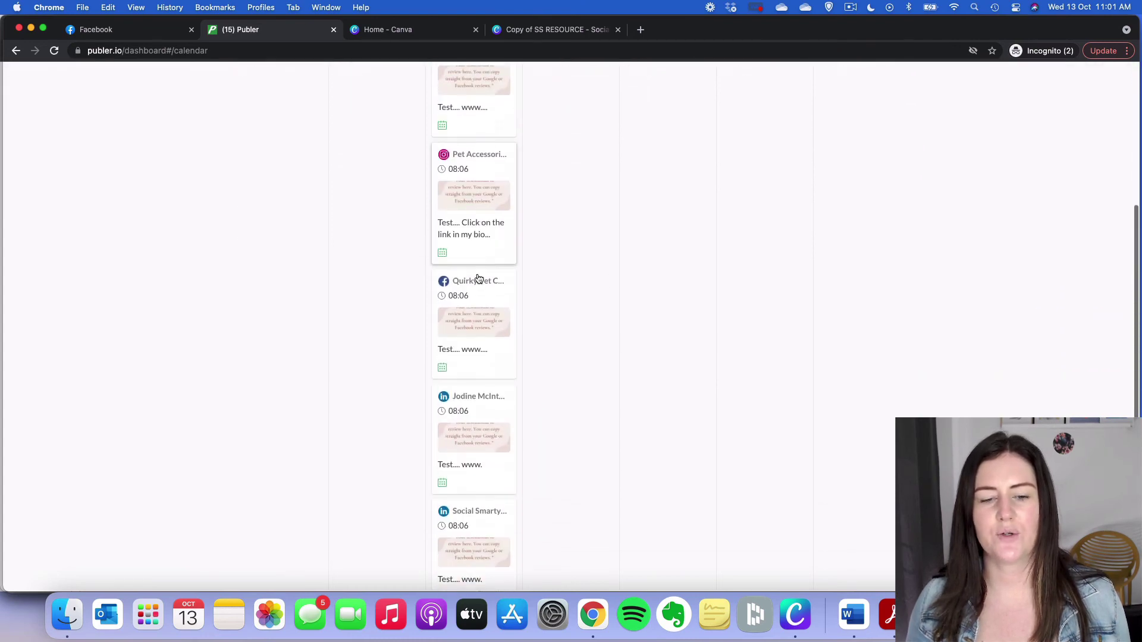
scroll(477, 279, "down", 3)
scroll(478, 279, "down", 1)
scroll(477, 279, "up", 3)
scroll(478, 277, "up", 3)
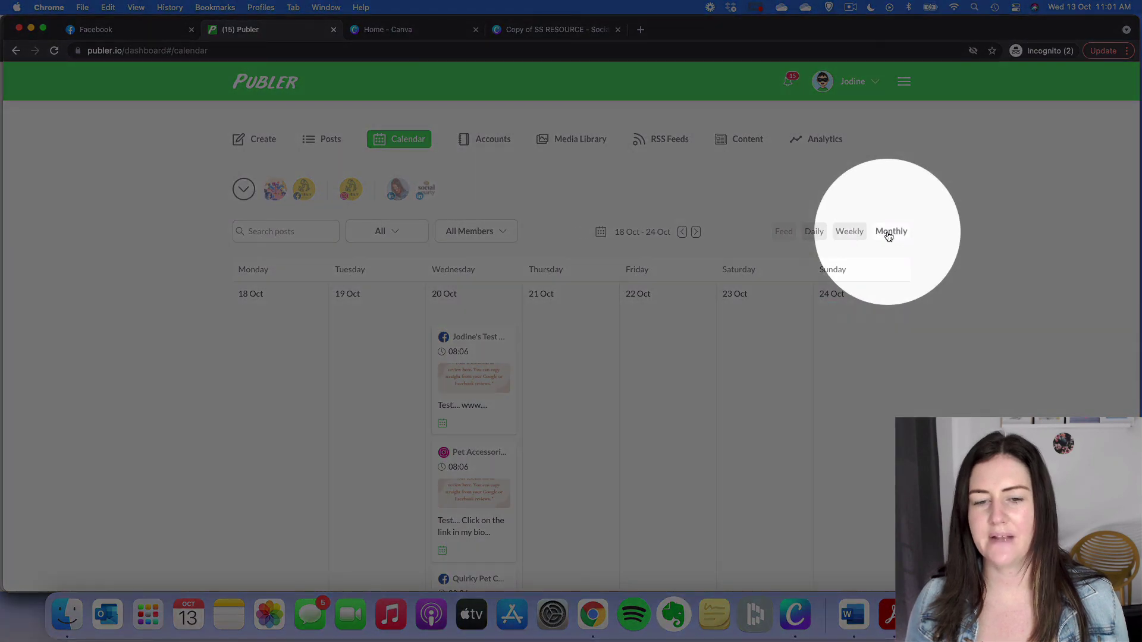
left_click(889, 232)
scroll(967, 298, "down", 1)
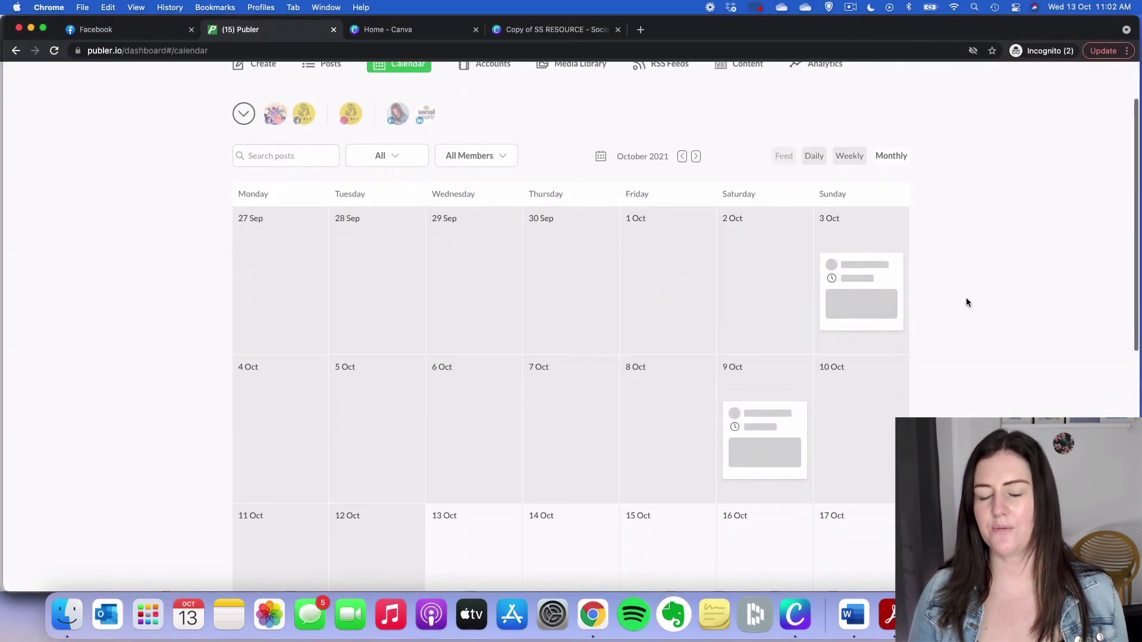
scroll(966, 300, "down", 3)
scroll(780, 360, "down", 3)
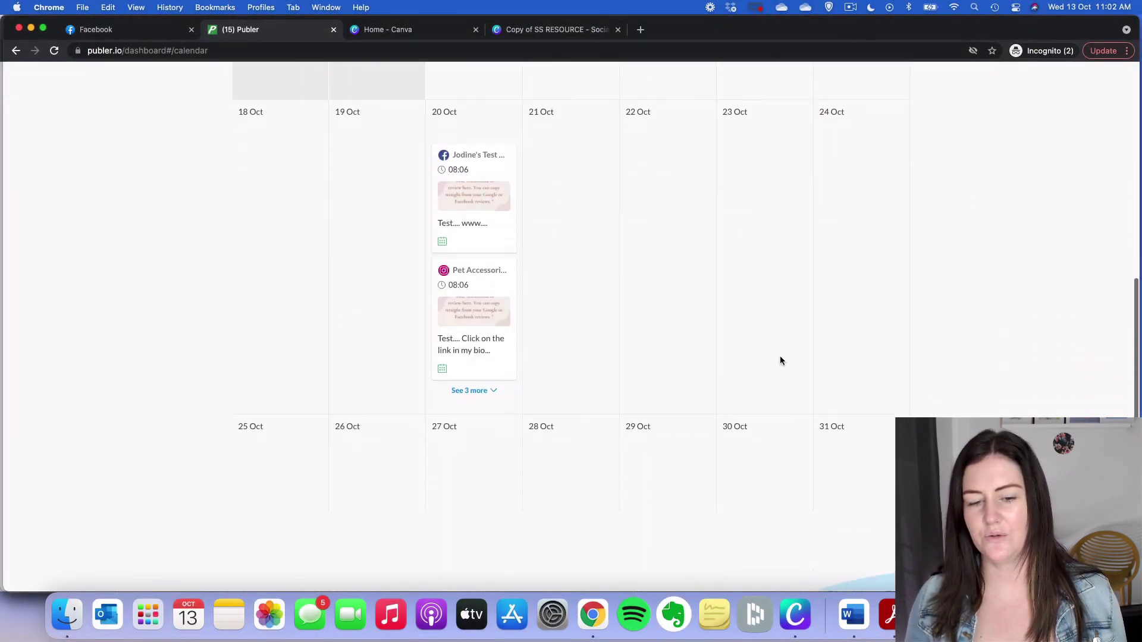
scroll(444, 257, "down", 1)
scroll(540, 265, "up", 5)
scroll(696, 245, "up", 1)
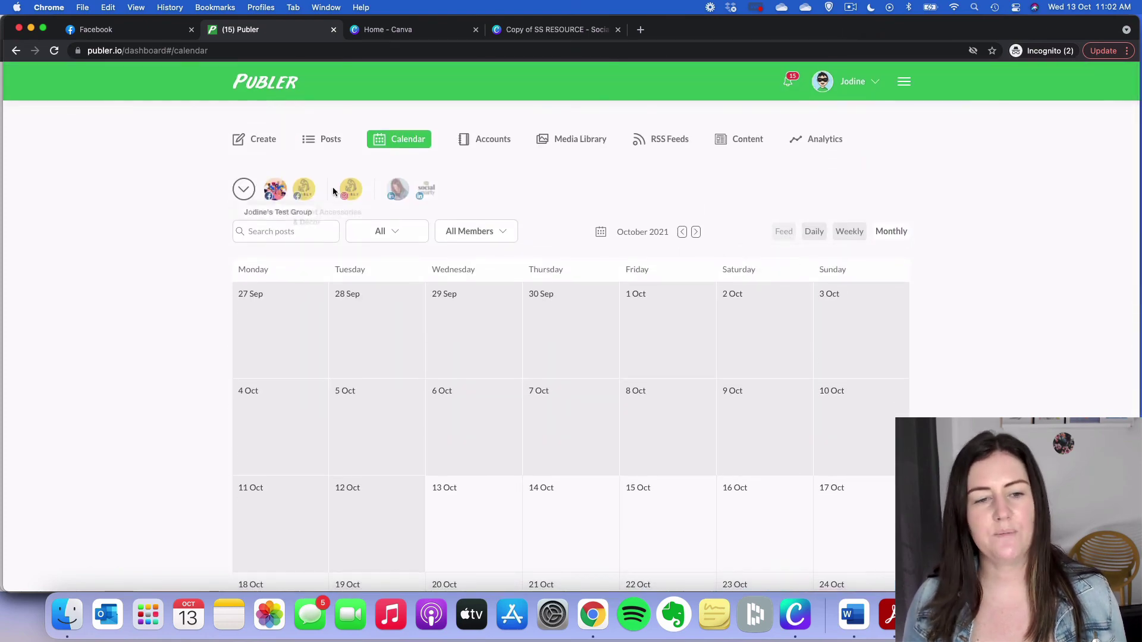
left_click(351, 188)
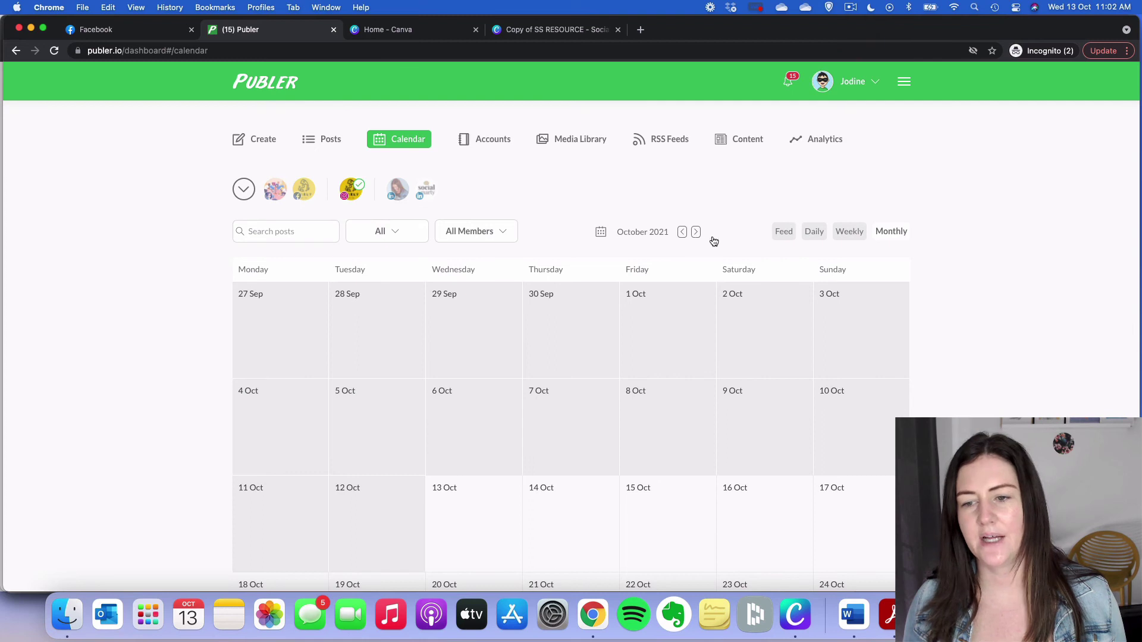
Switch the Pet Accessories & Decor calendar to the Feed view.
left_click(785, 233)
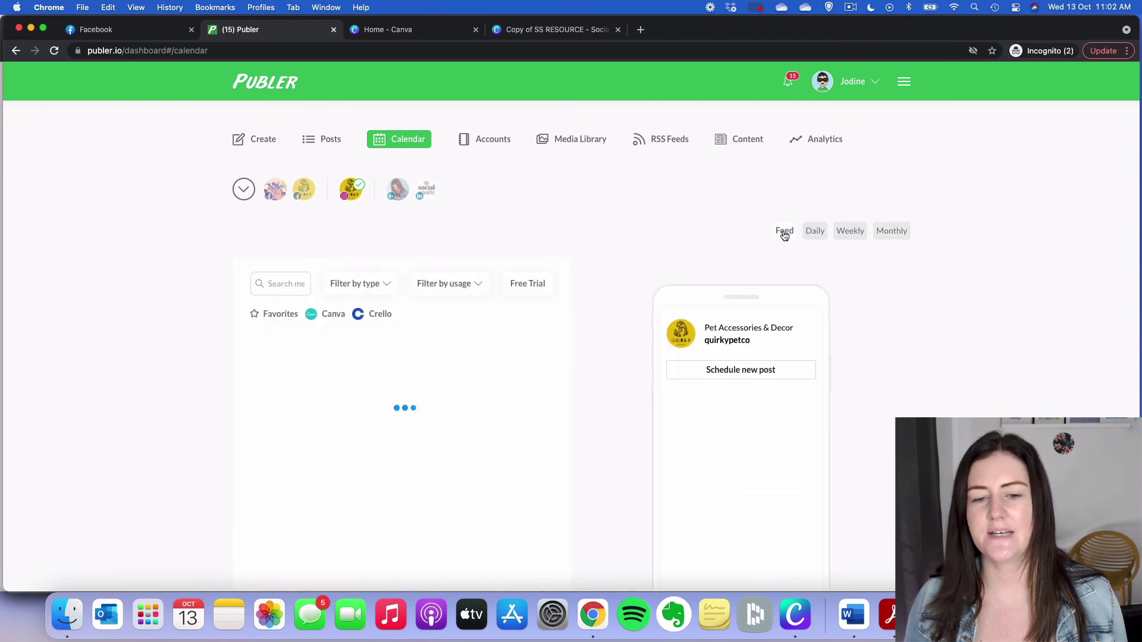
scroll(598, 262, "down", 2)
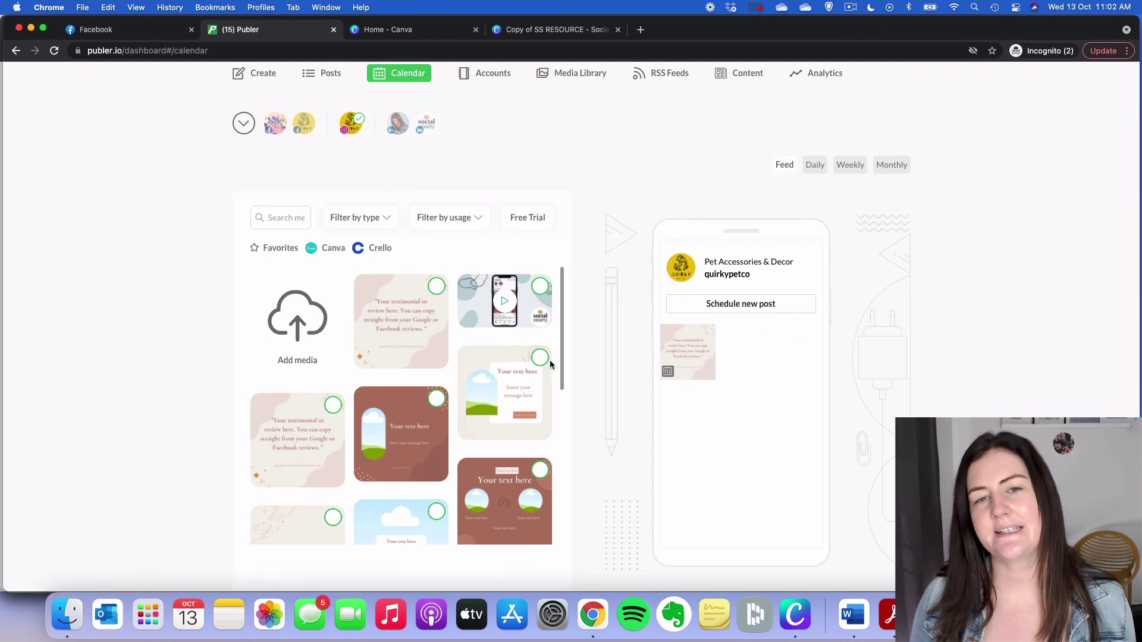
scroll(555, 335, "up", 2)
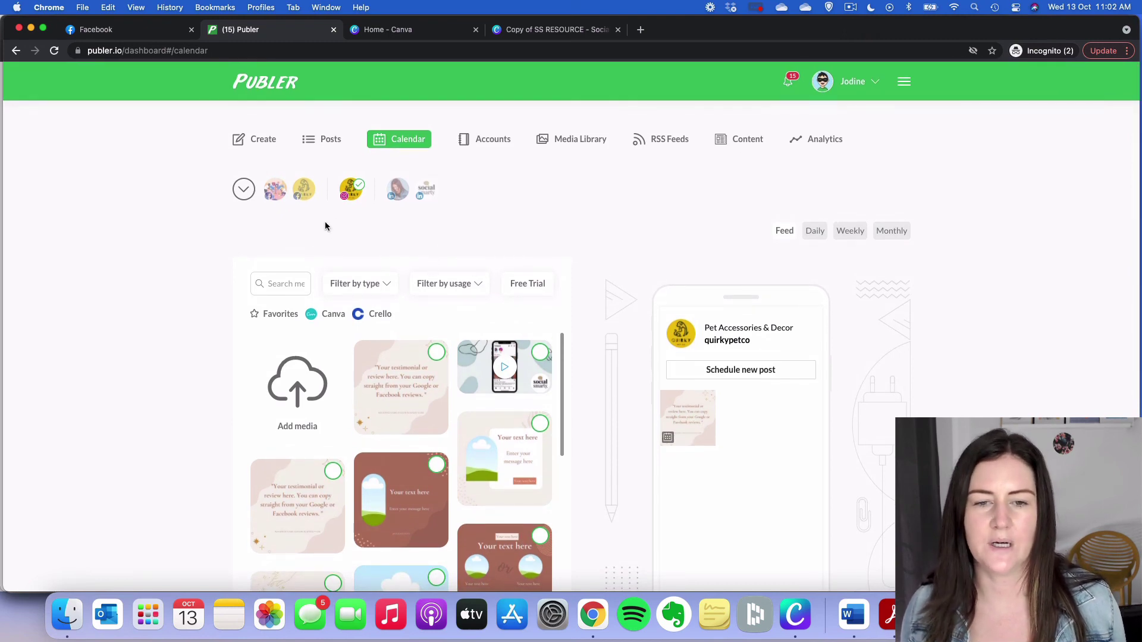
Show all accounts weekly; drag the test-group post to Fri 22 Oct and LinkedIn post to Thu 21 Oct.
left_click(277, 191)
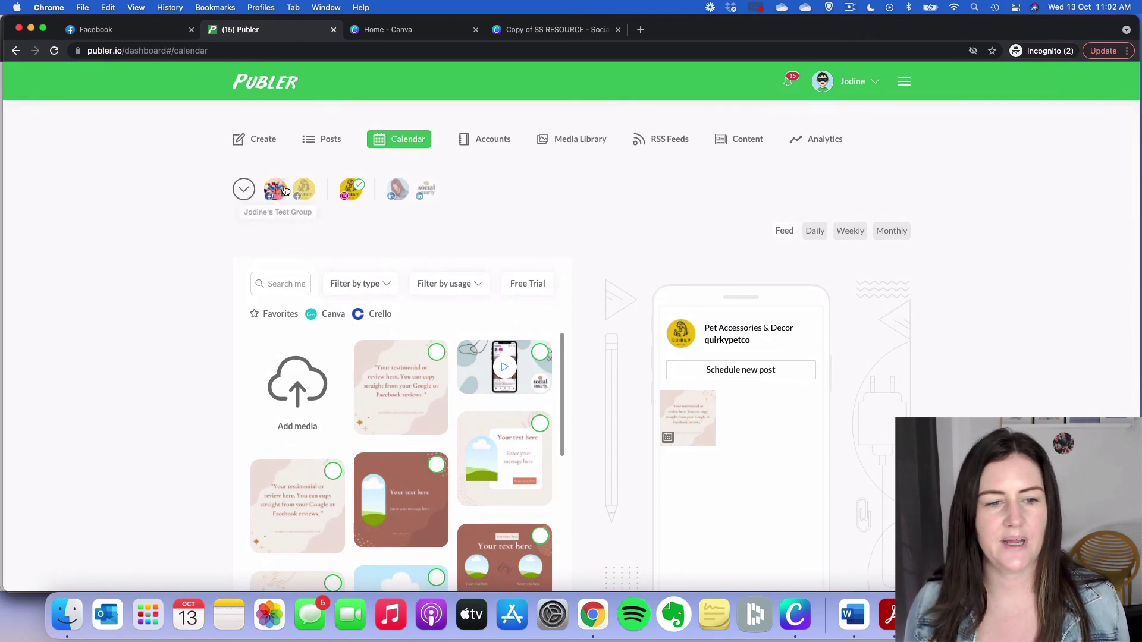
left_click(358, 192)
left_click(399, 190)
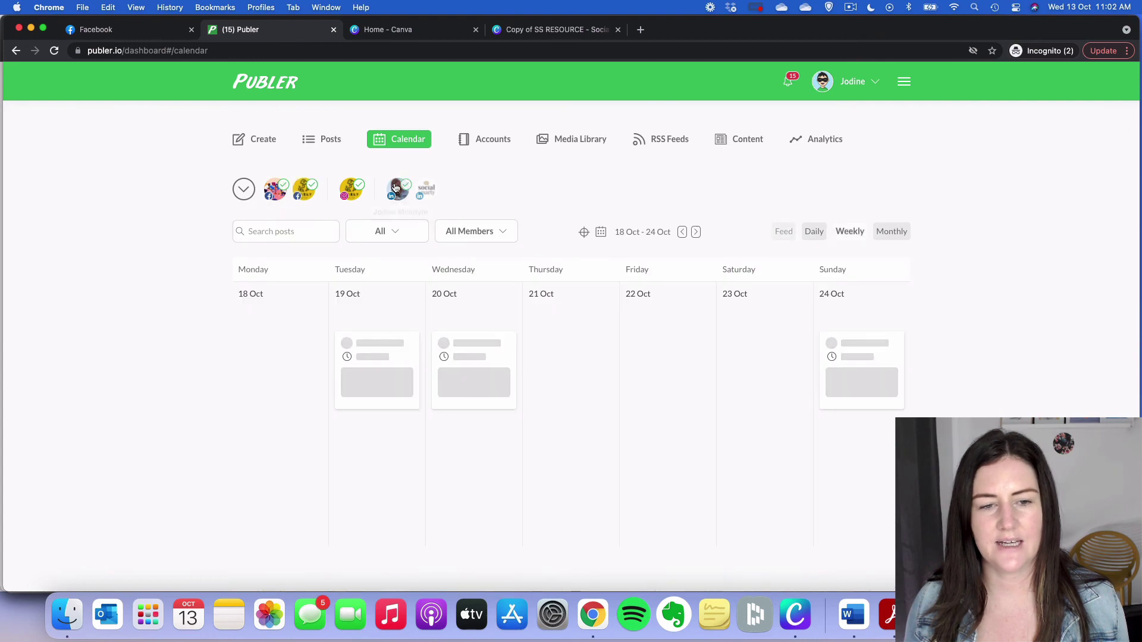
left_click(430, 189)
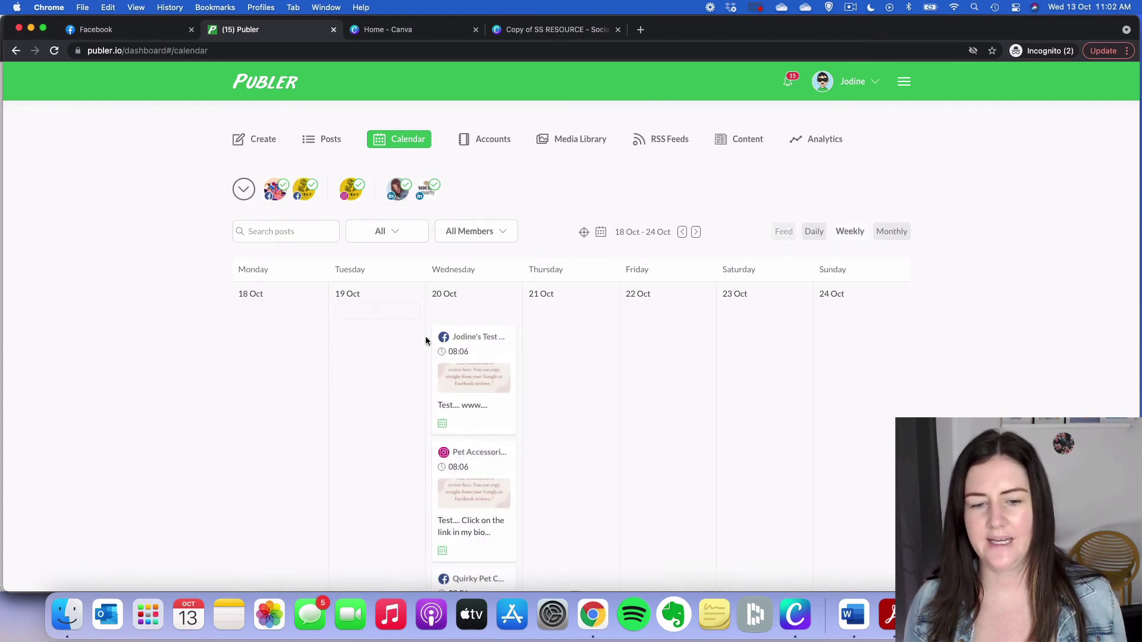
scroll(487, 410, "down", 2)
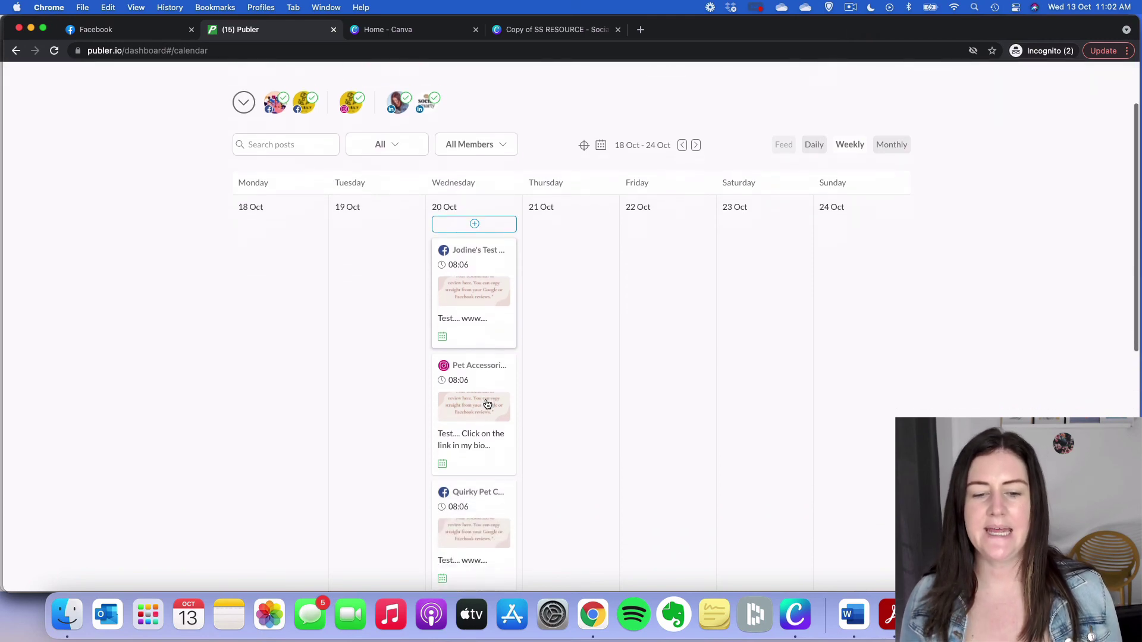
scroll(487, 406, "down", 2)
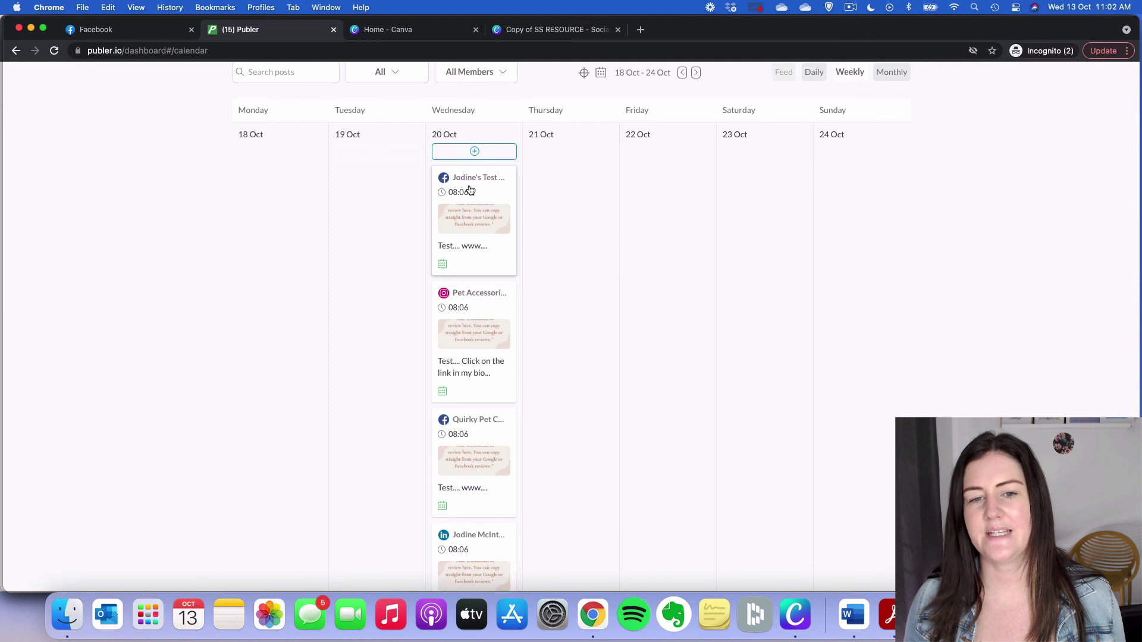
left_click_drag(463, 199, 660, 192)
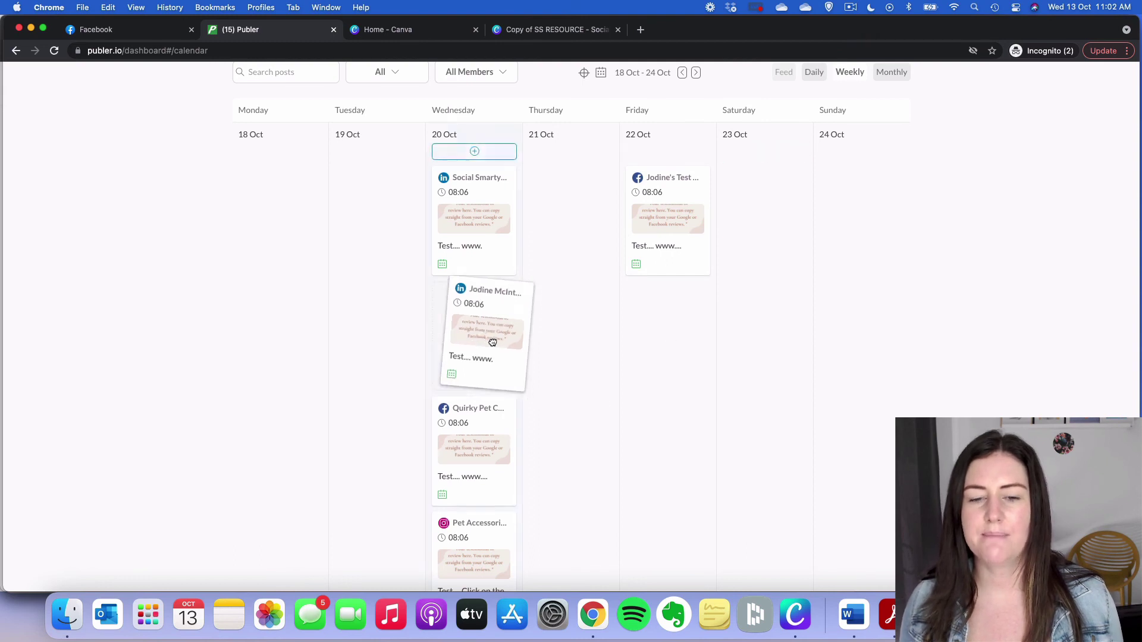
left_click_drag(502, 374, 560, 319)
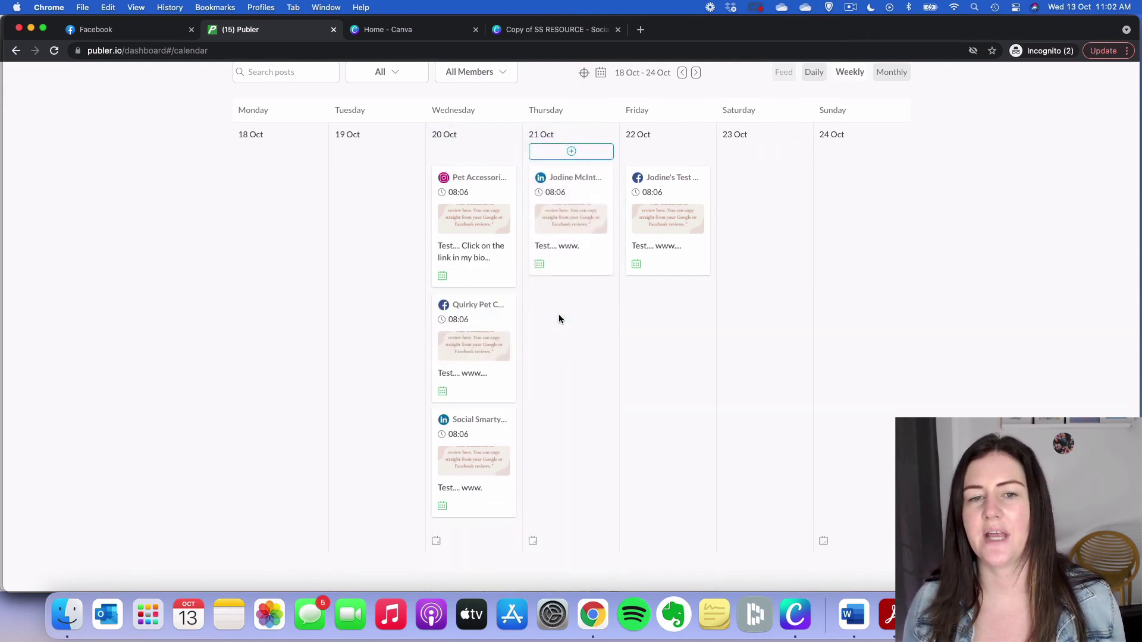
scroll(559, 315, "up", 4)
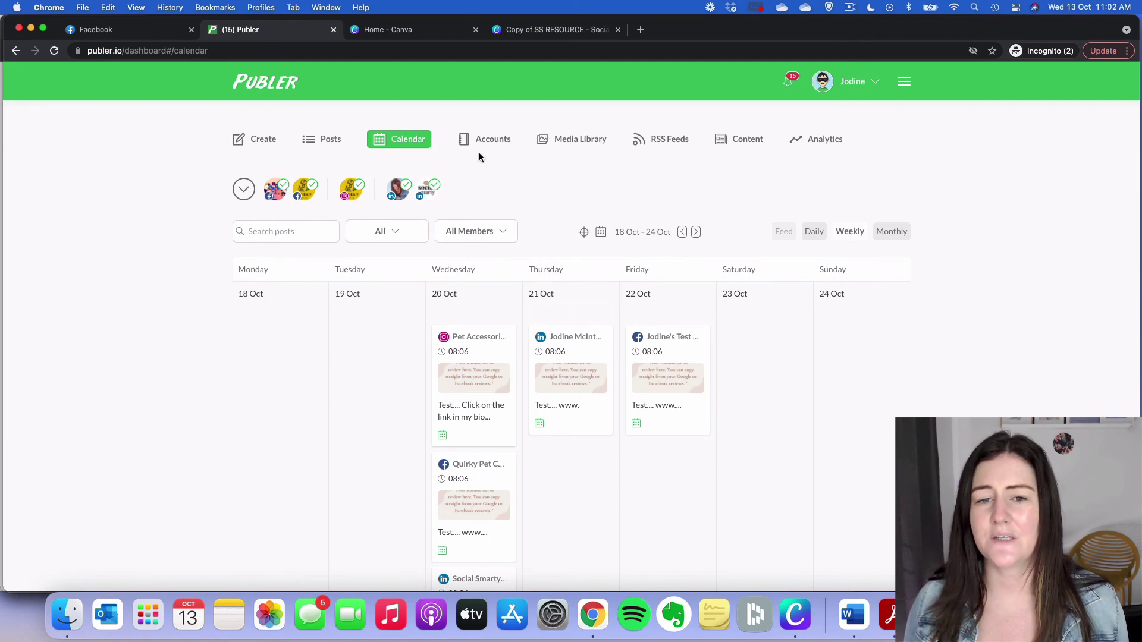
Visit the Media Library and Accounts pages, then the upgrade-locked Content curation page.
left_click(570, 144)
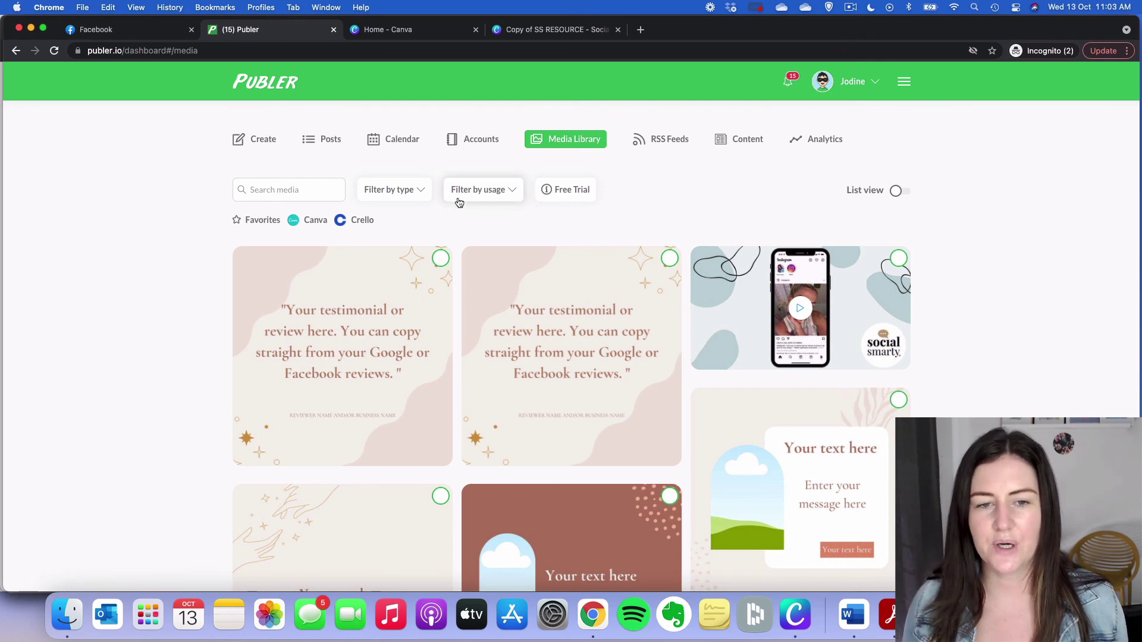
left_click(476, 143)
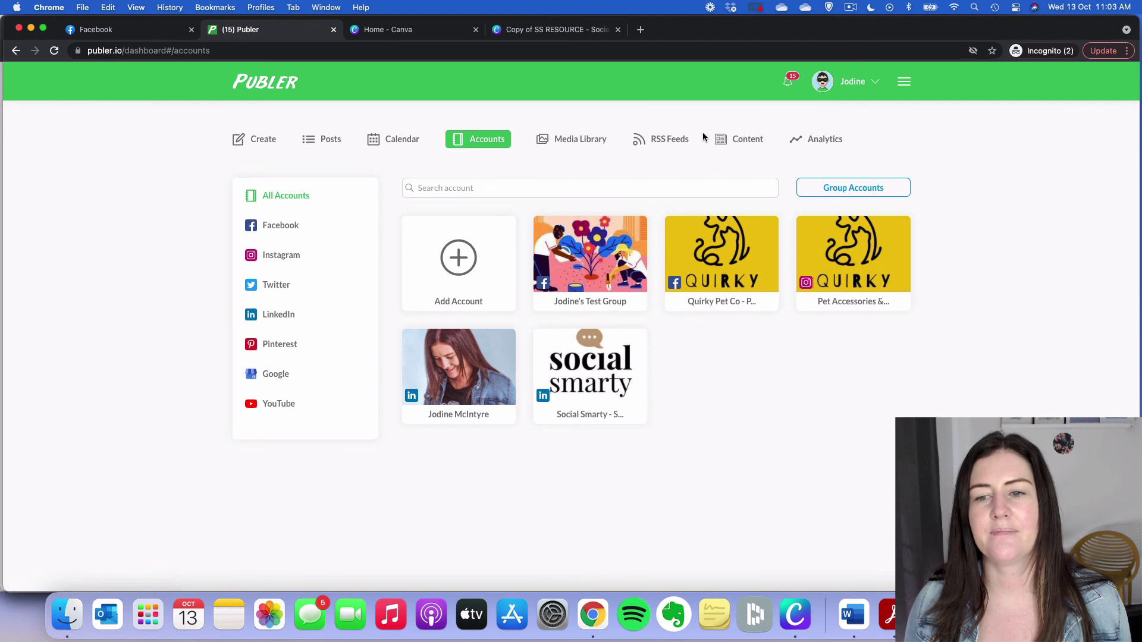
left_click(748, 140)
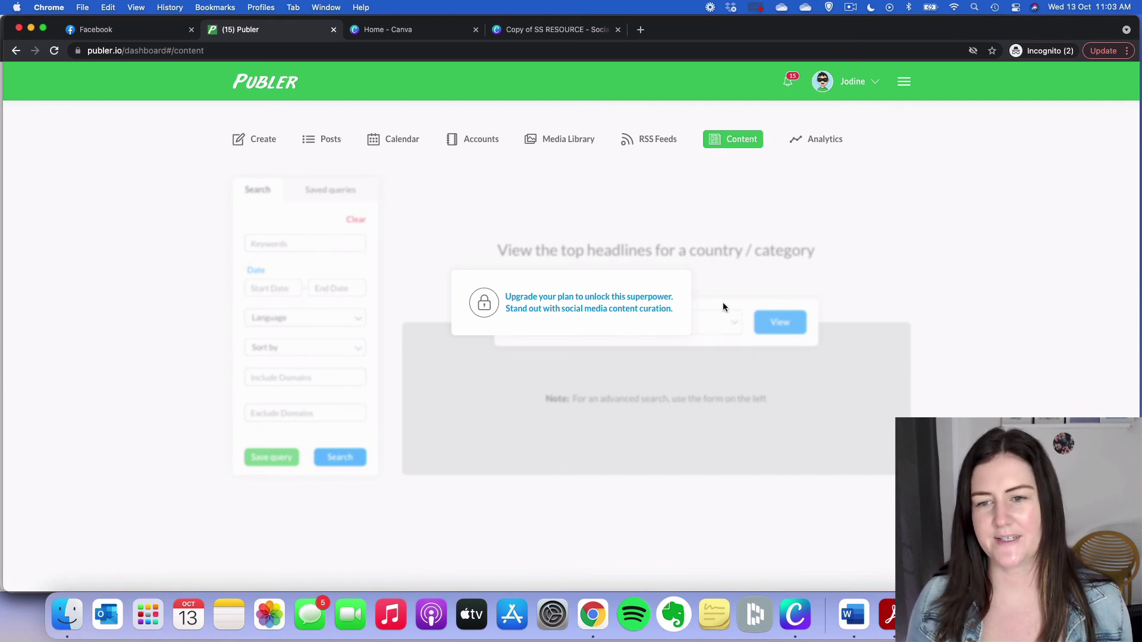
Return to the Posts page to view the Drafts list with the testimonial draft.
left_click(320, 143)
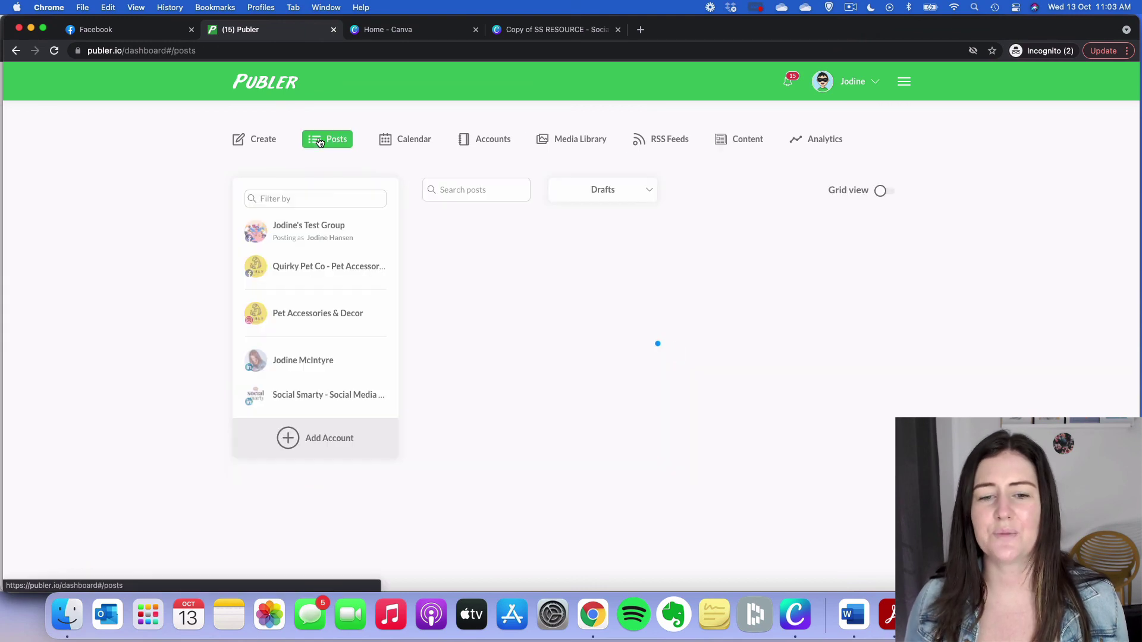